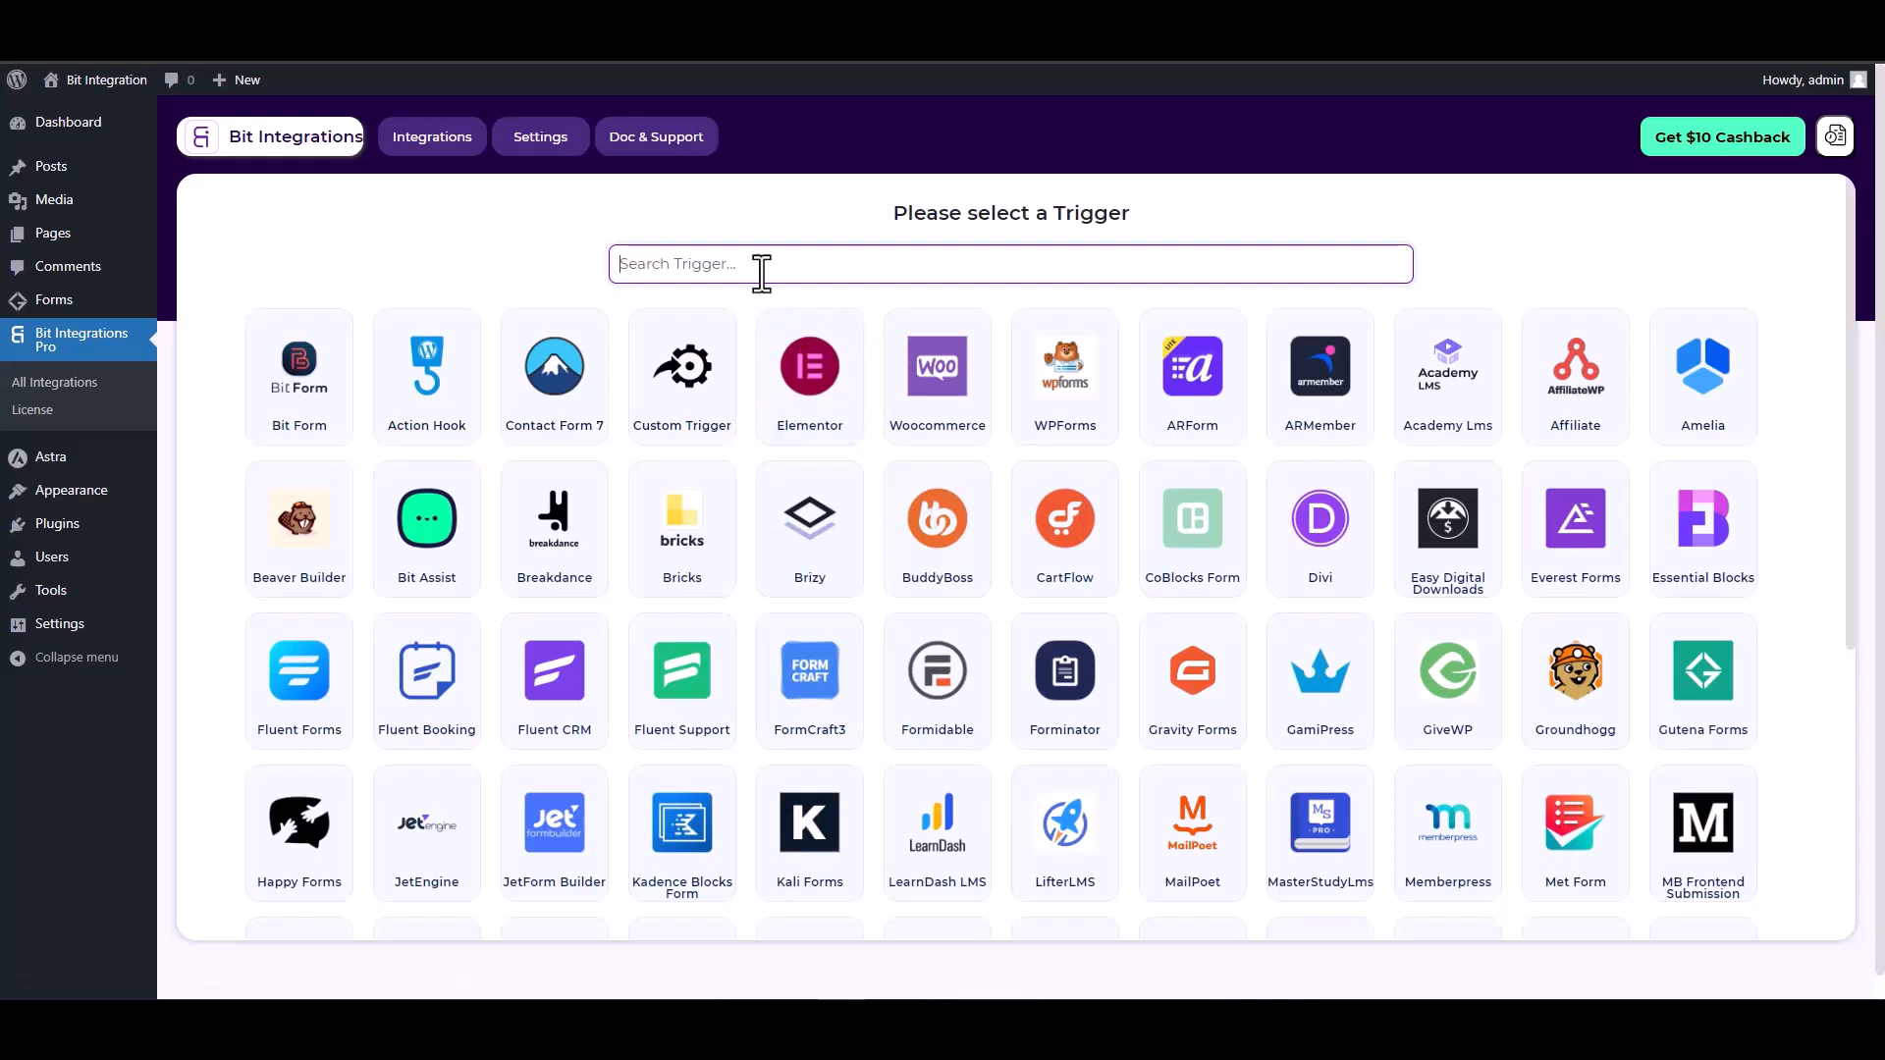
Pick Gutena Forms as the trigger from a 'gun' search and start fetching a submission
{"action": "type", "text": "gun"}
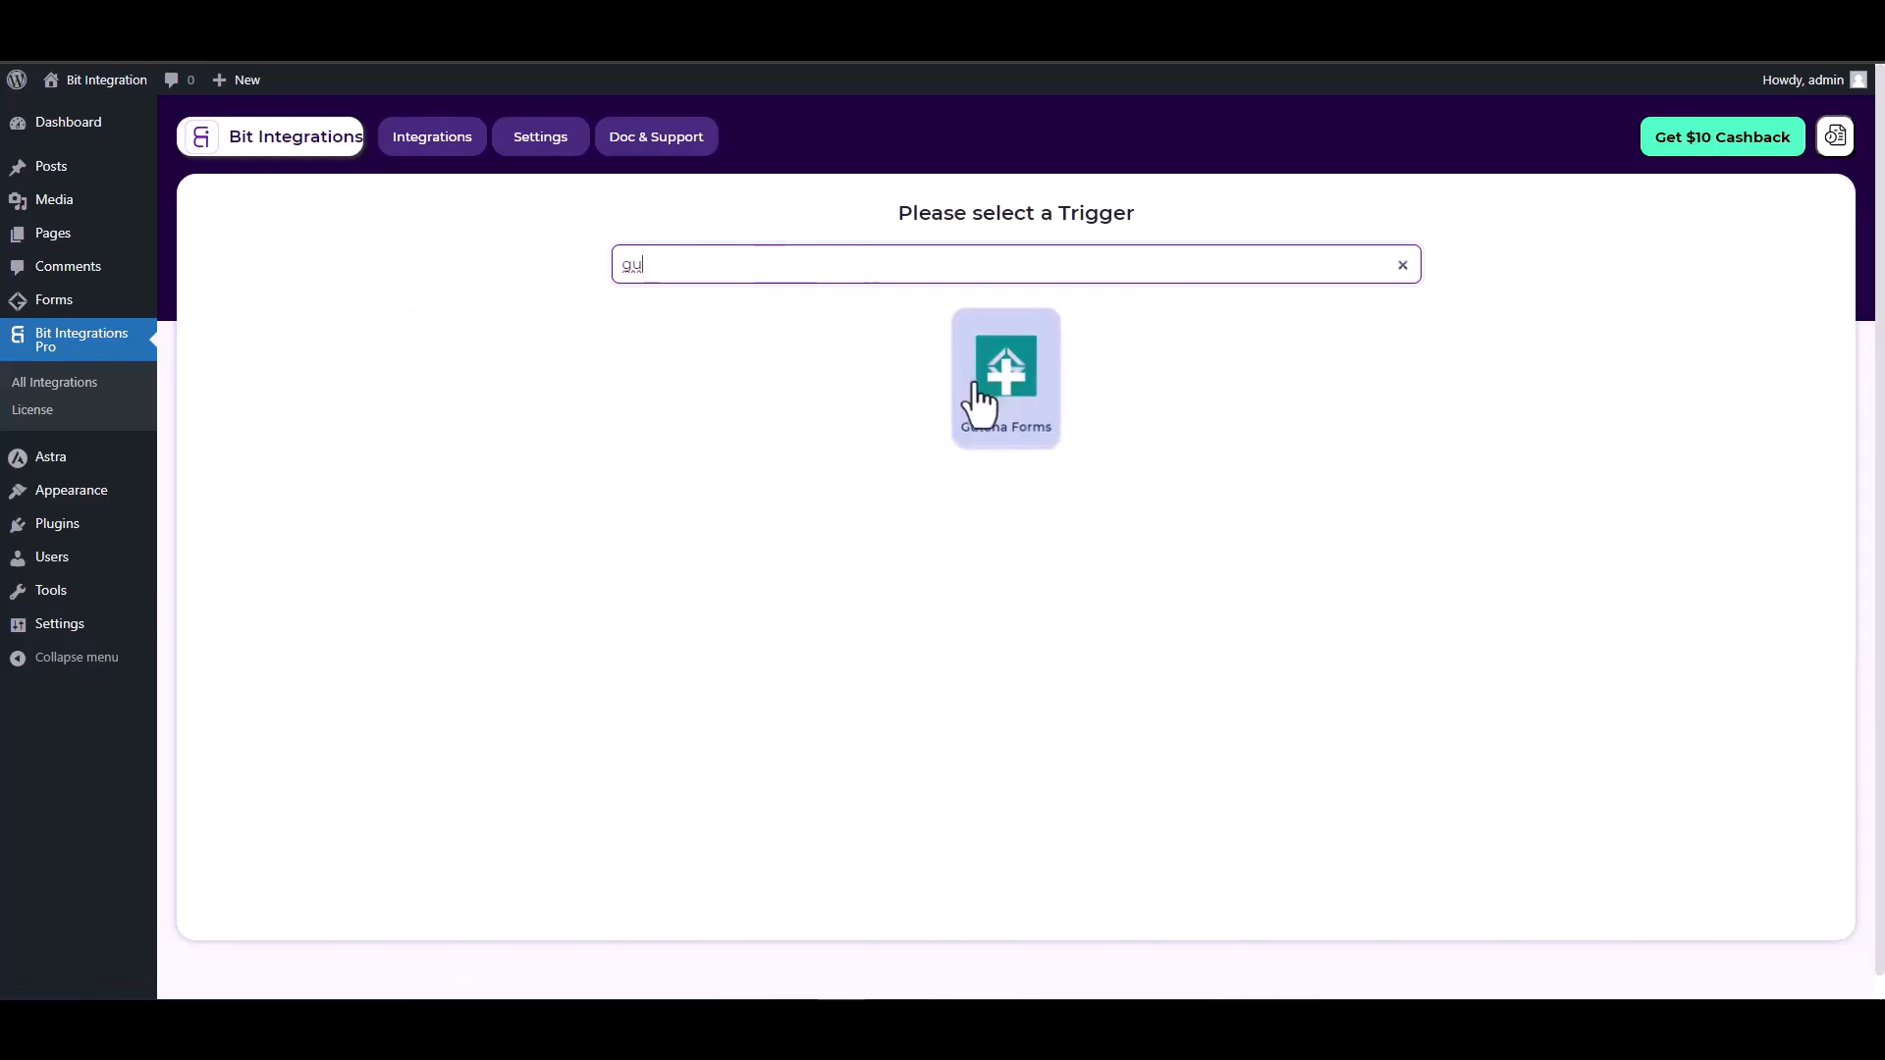
{"action": "left_click", "coordinate": [985, 401]}
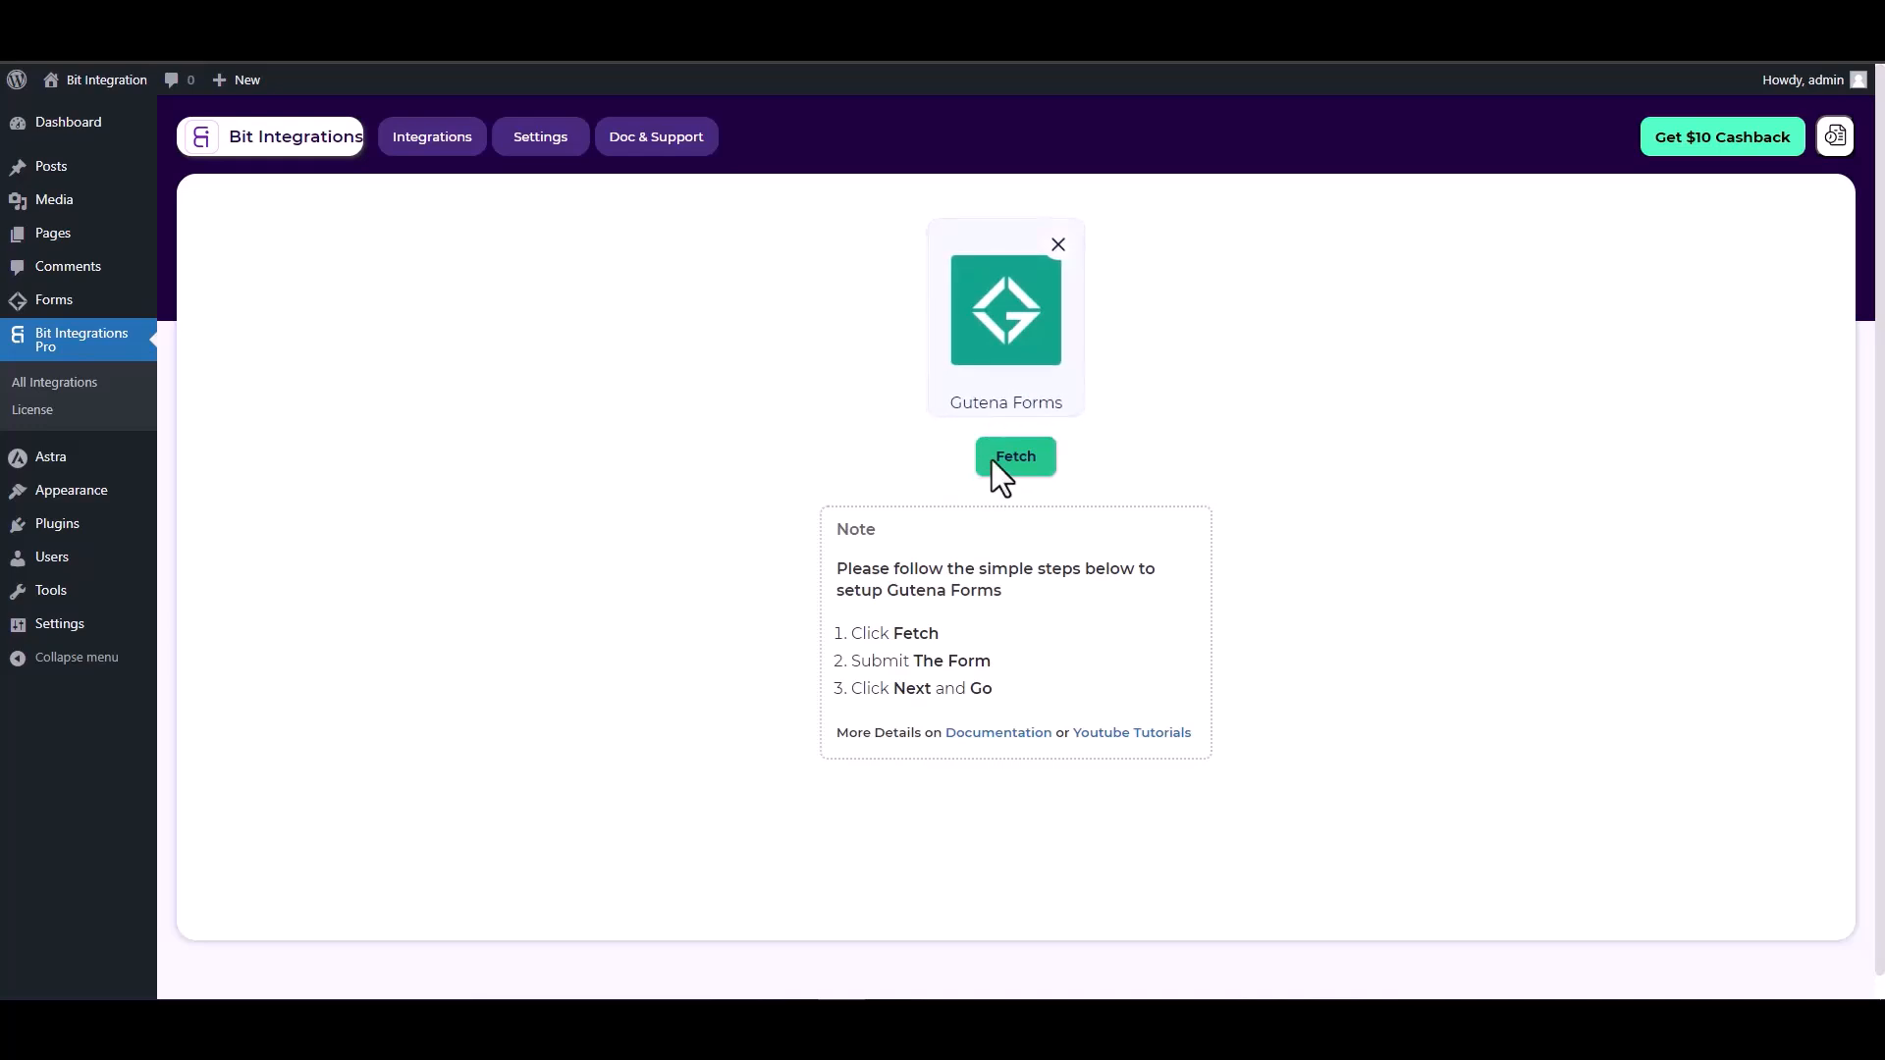
{"action": "left_click", "coordinate": [1021, 470]}
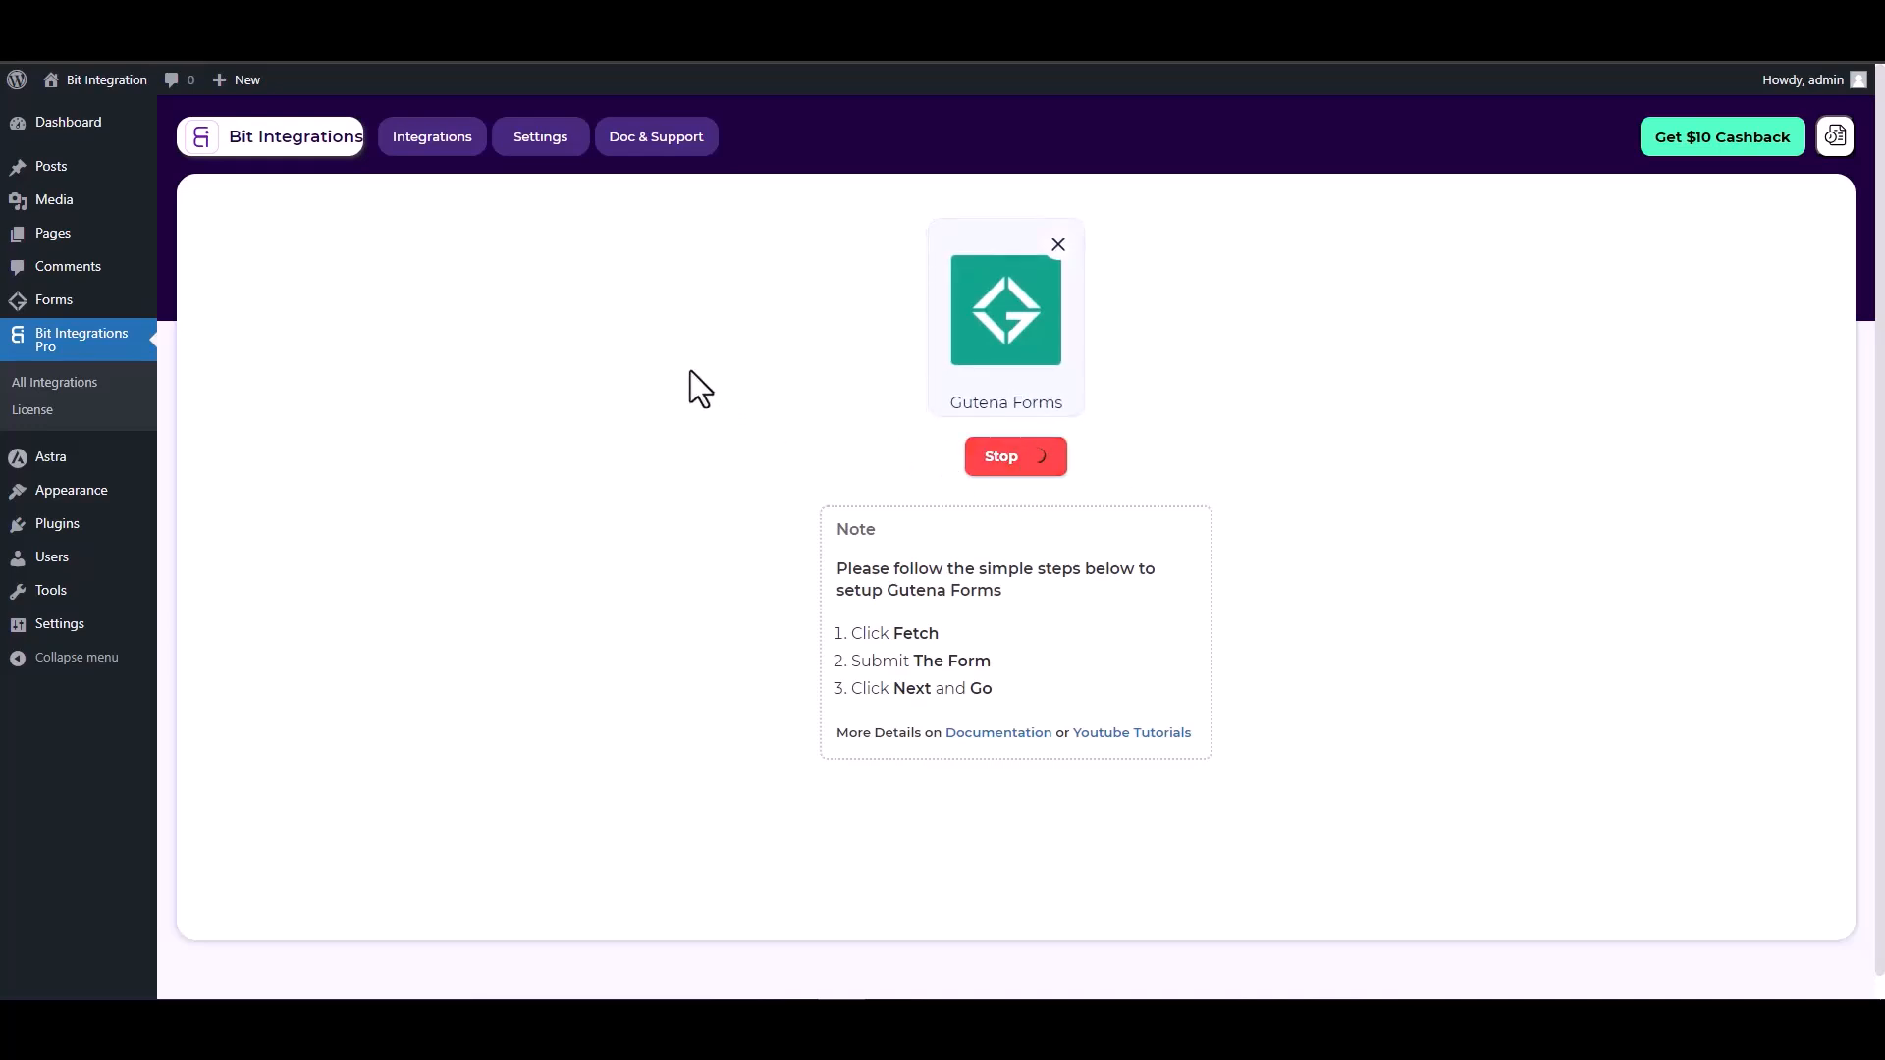
{"action": "key", "text": "ctrl+Tab"}
Submit the form with the name 'te', a test e-mail address and a test phone number
{"action": "left_click", "coordinate": [535, 441]}
{"action": "type", "text": "test"}
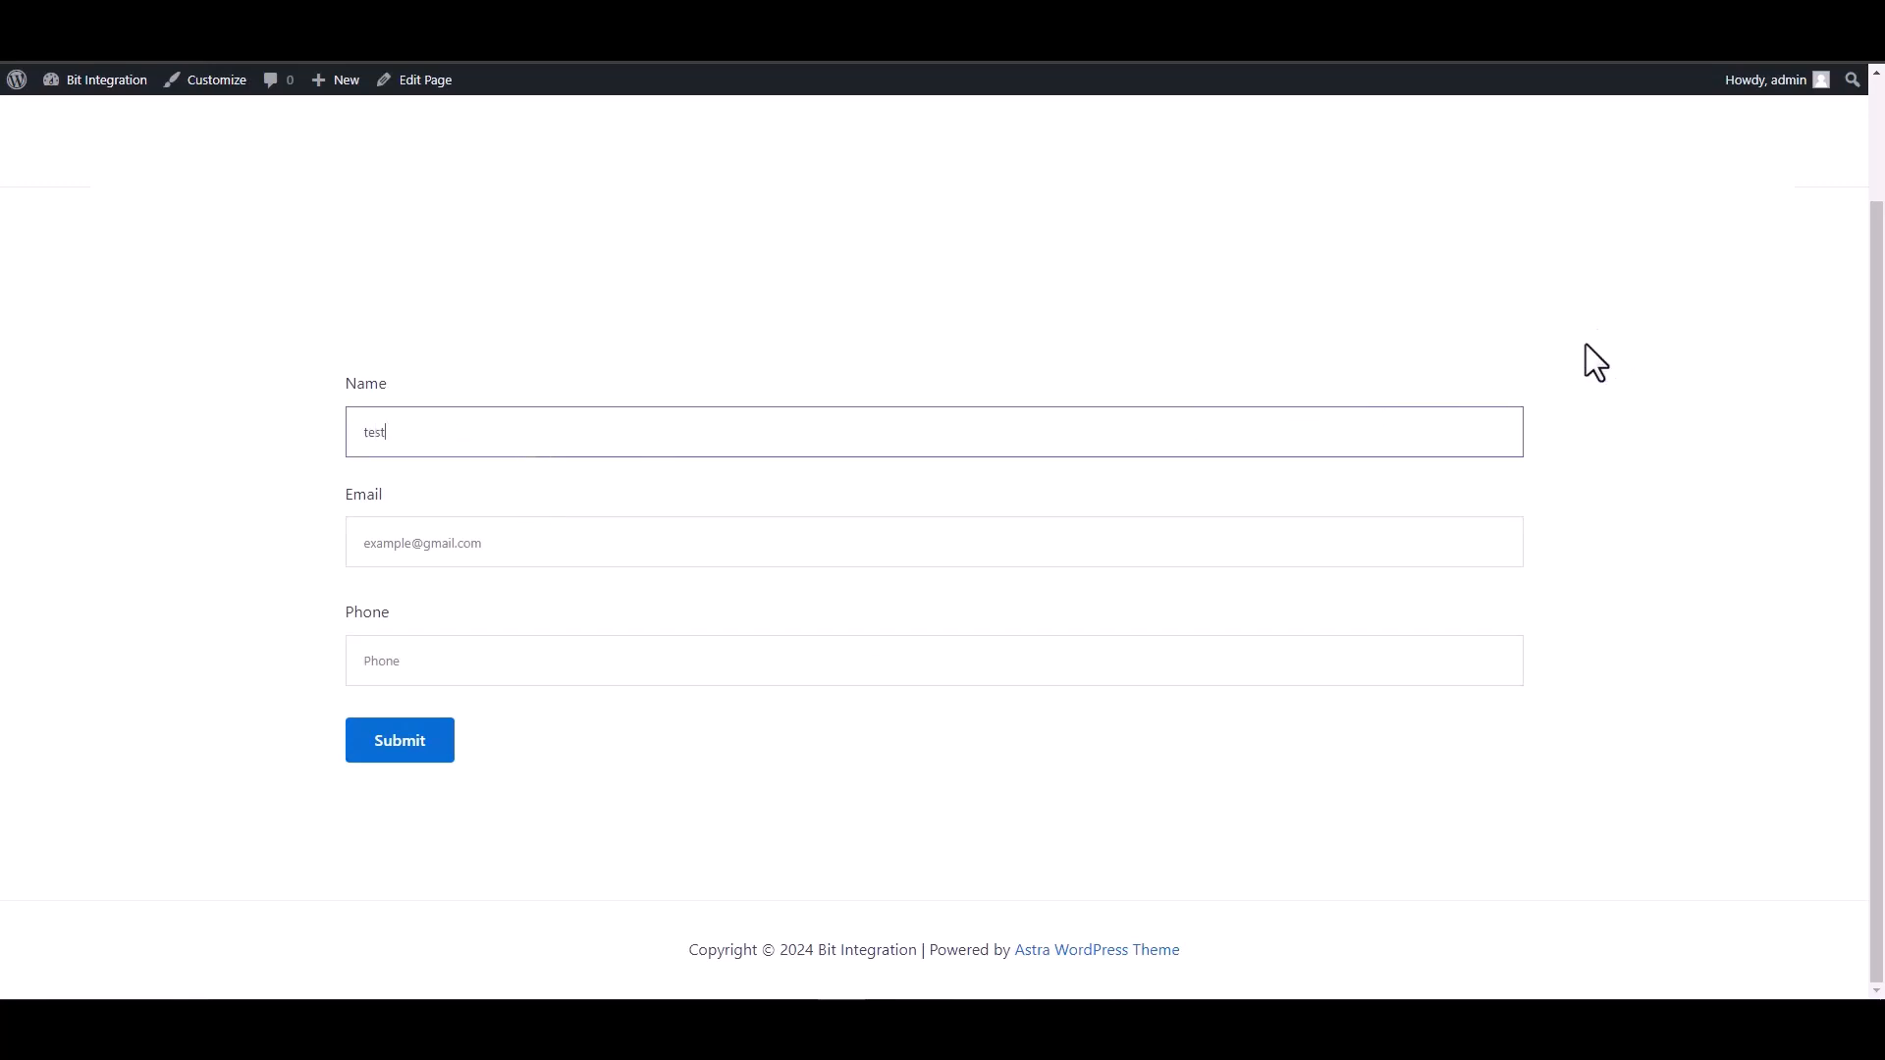
{"action": "left_click", "coordinate": [1493, 543]}
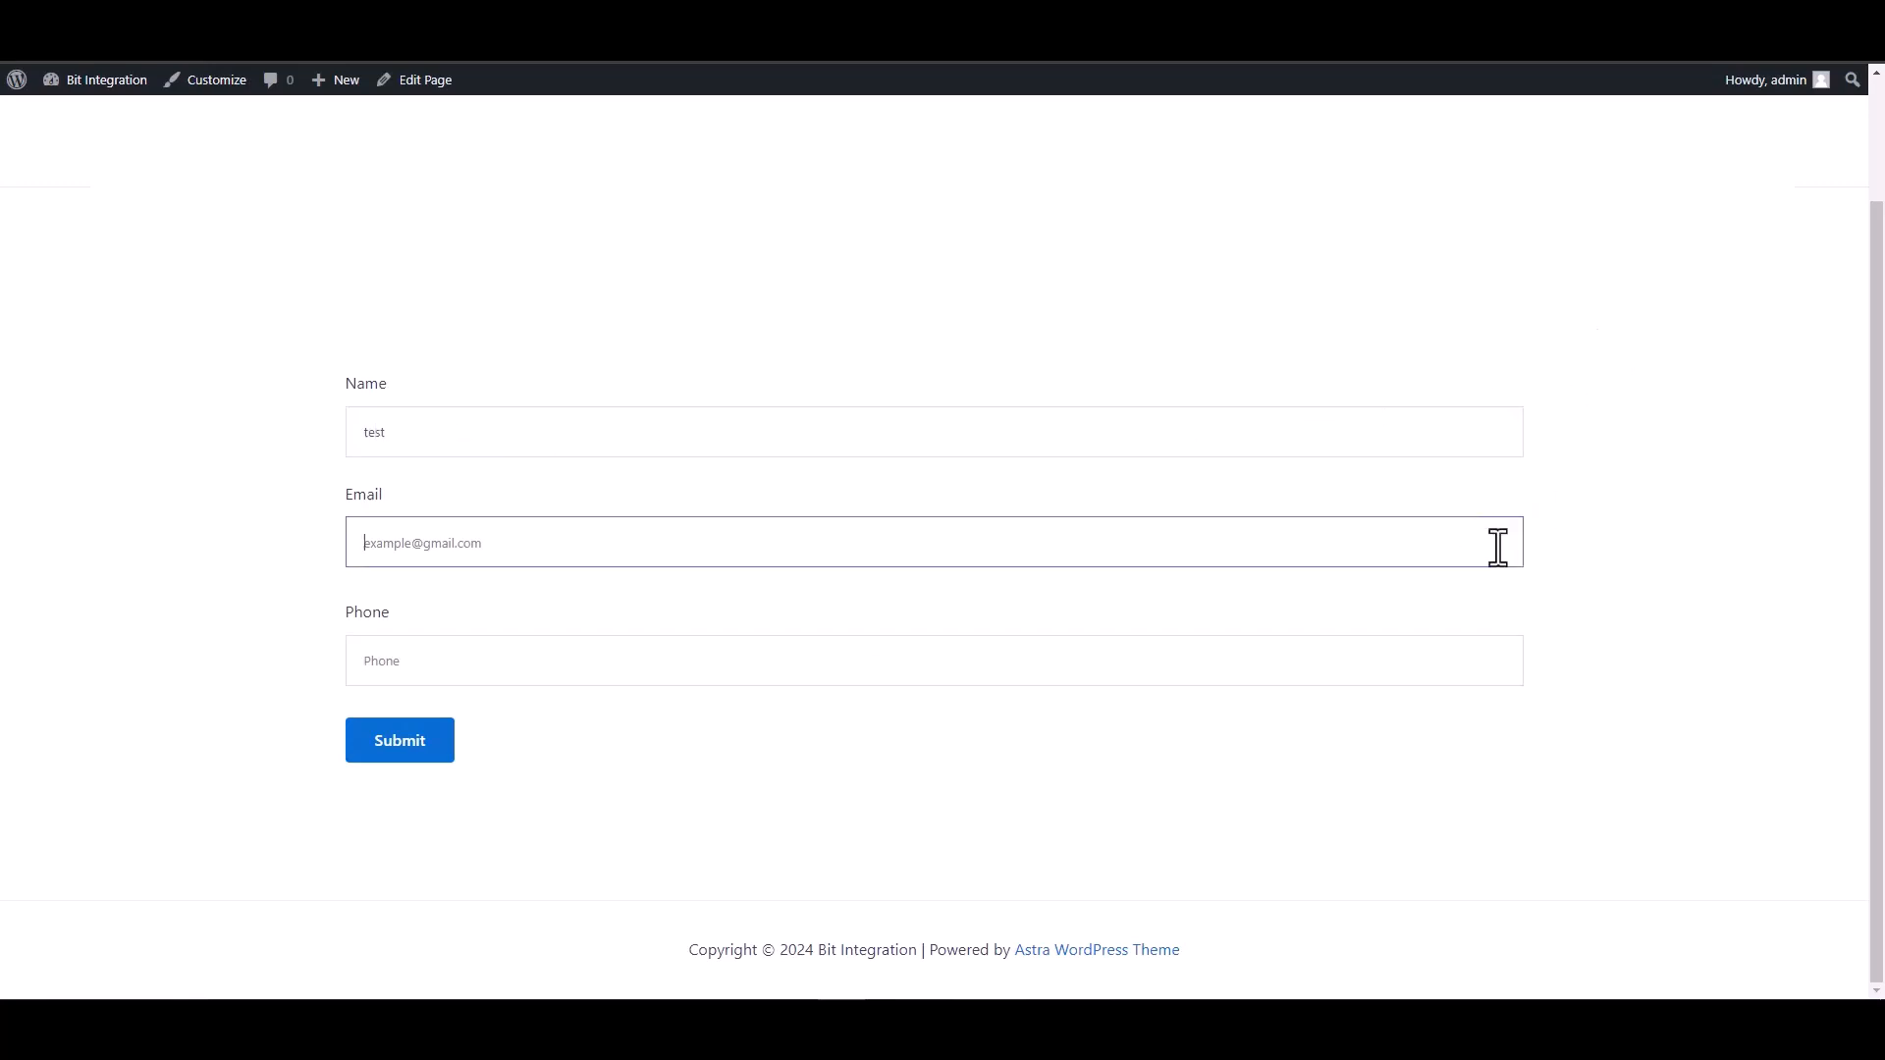
{"action": "type", "text": "test"}
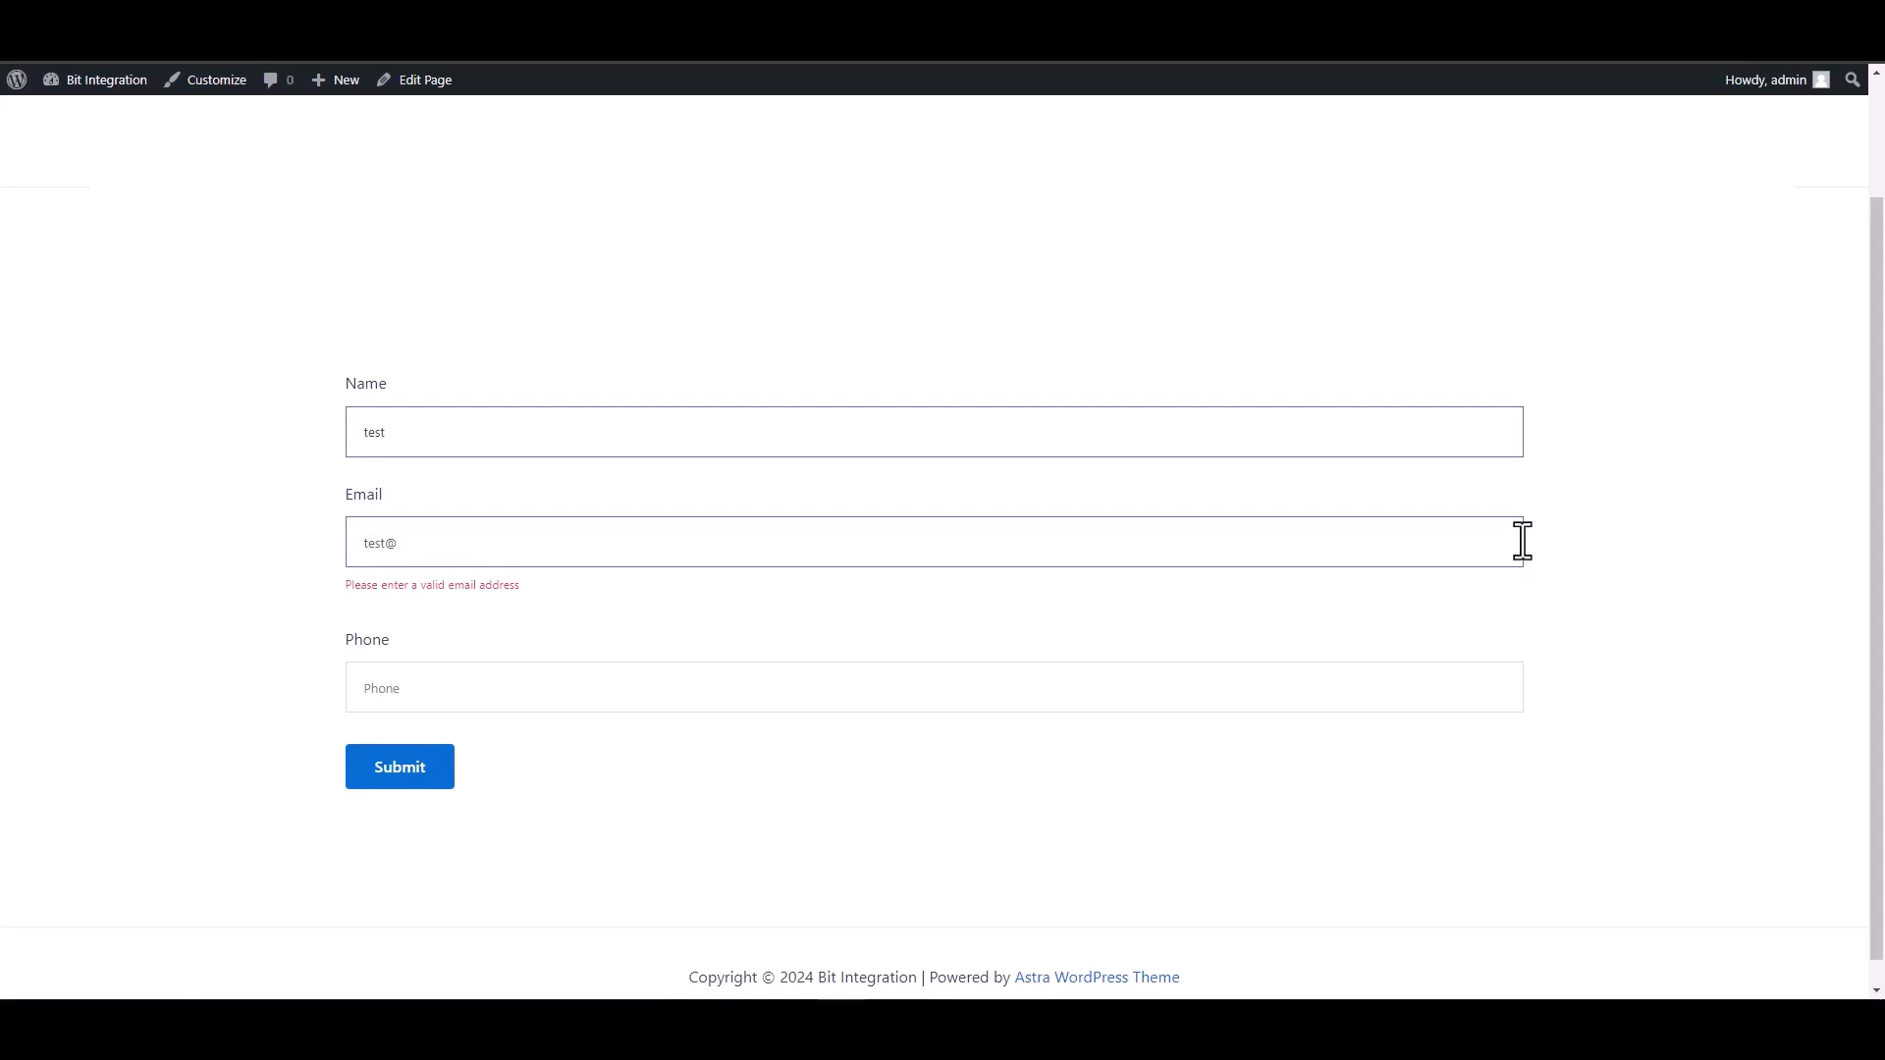
{"action": "type", "text": "@test.com"}
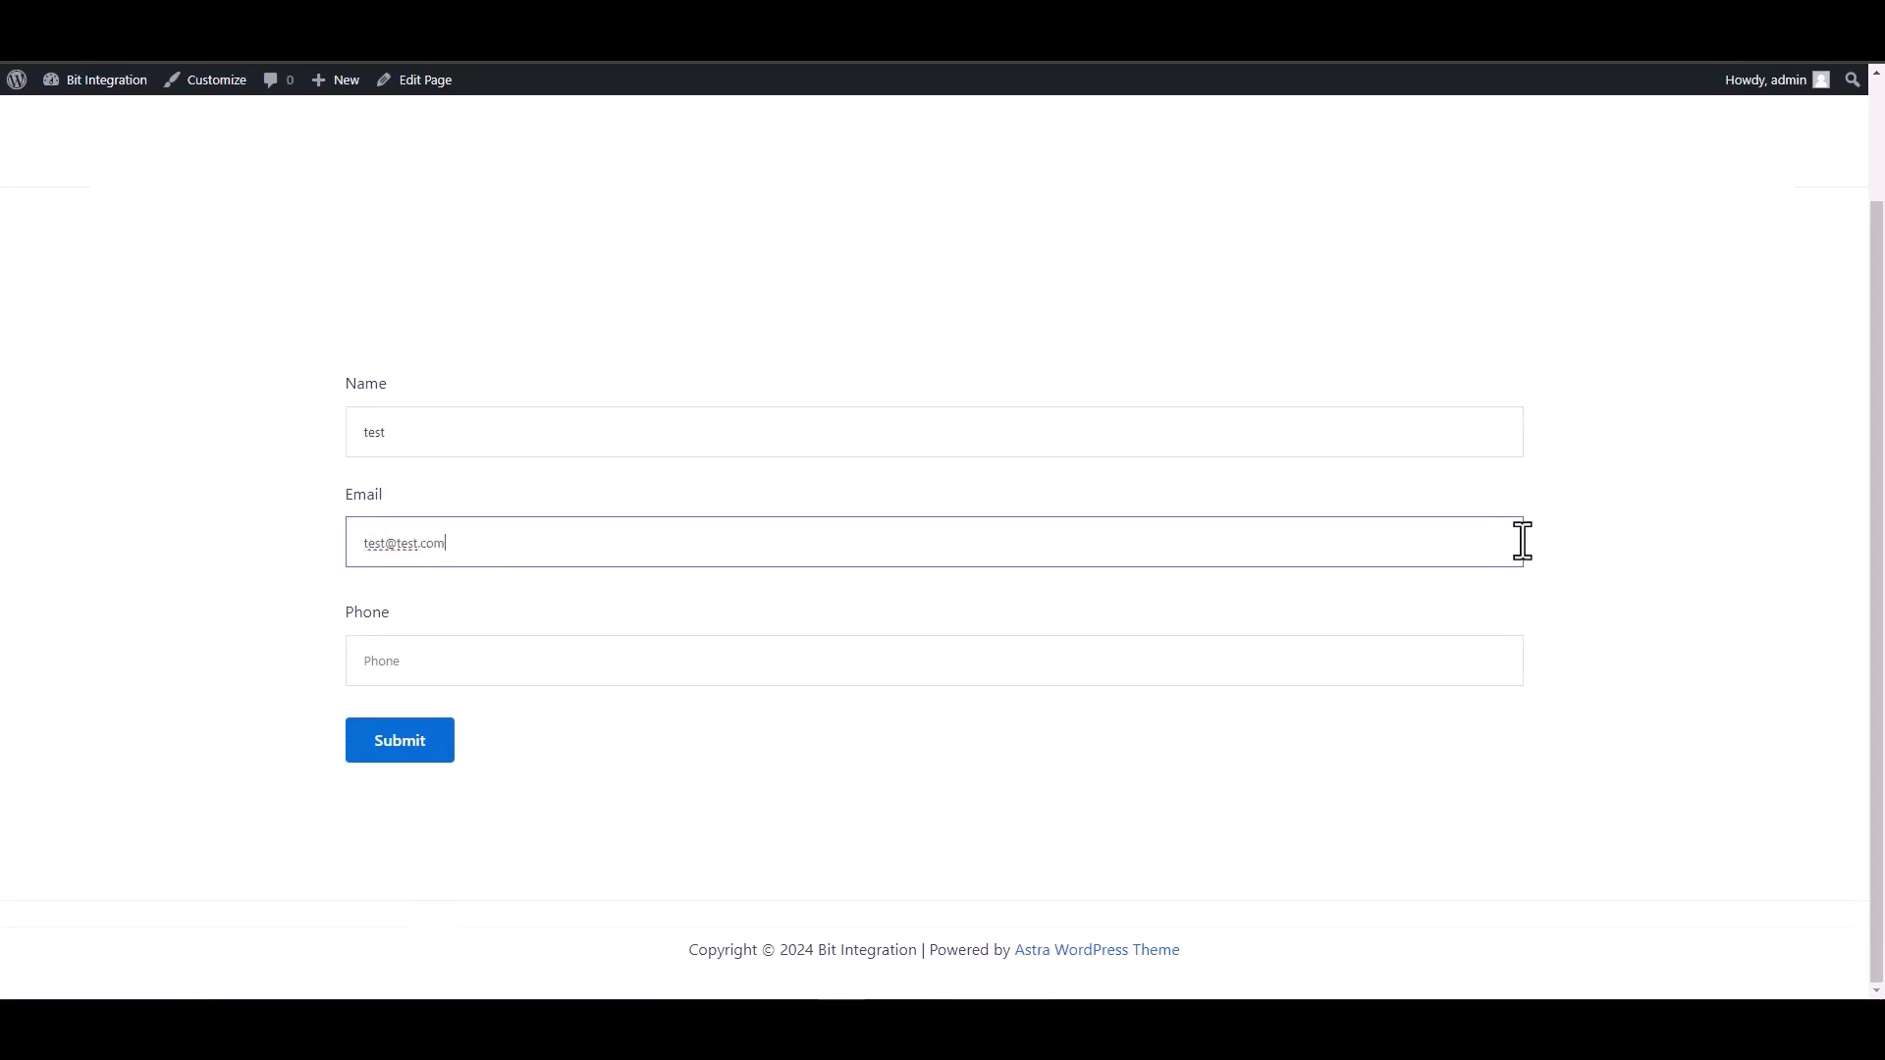
{"action": "left_click", "coordinate": [1435, 666]}
{"action": "type", "text": "134"}
{"action": "key", "text": "BackSpace"}
{"action": "key", "text": "BackSpace"}
{"action": "key", "text": "BackSpace"}
{"action": "type", "text": "1234567"}
{"action": "left_click", "coordinate": [388, 746]}
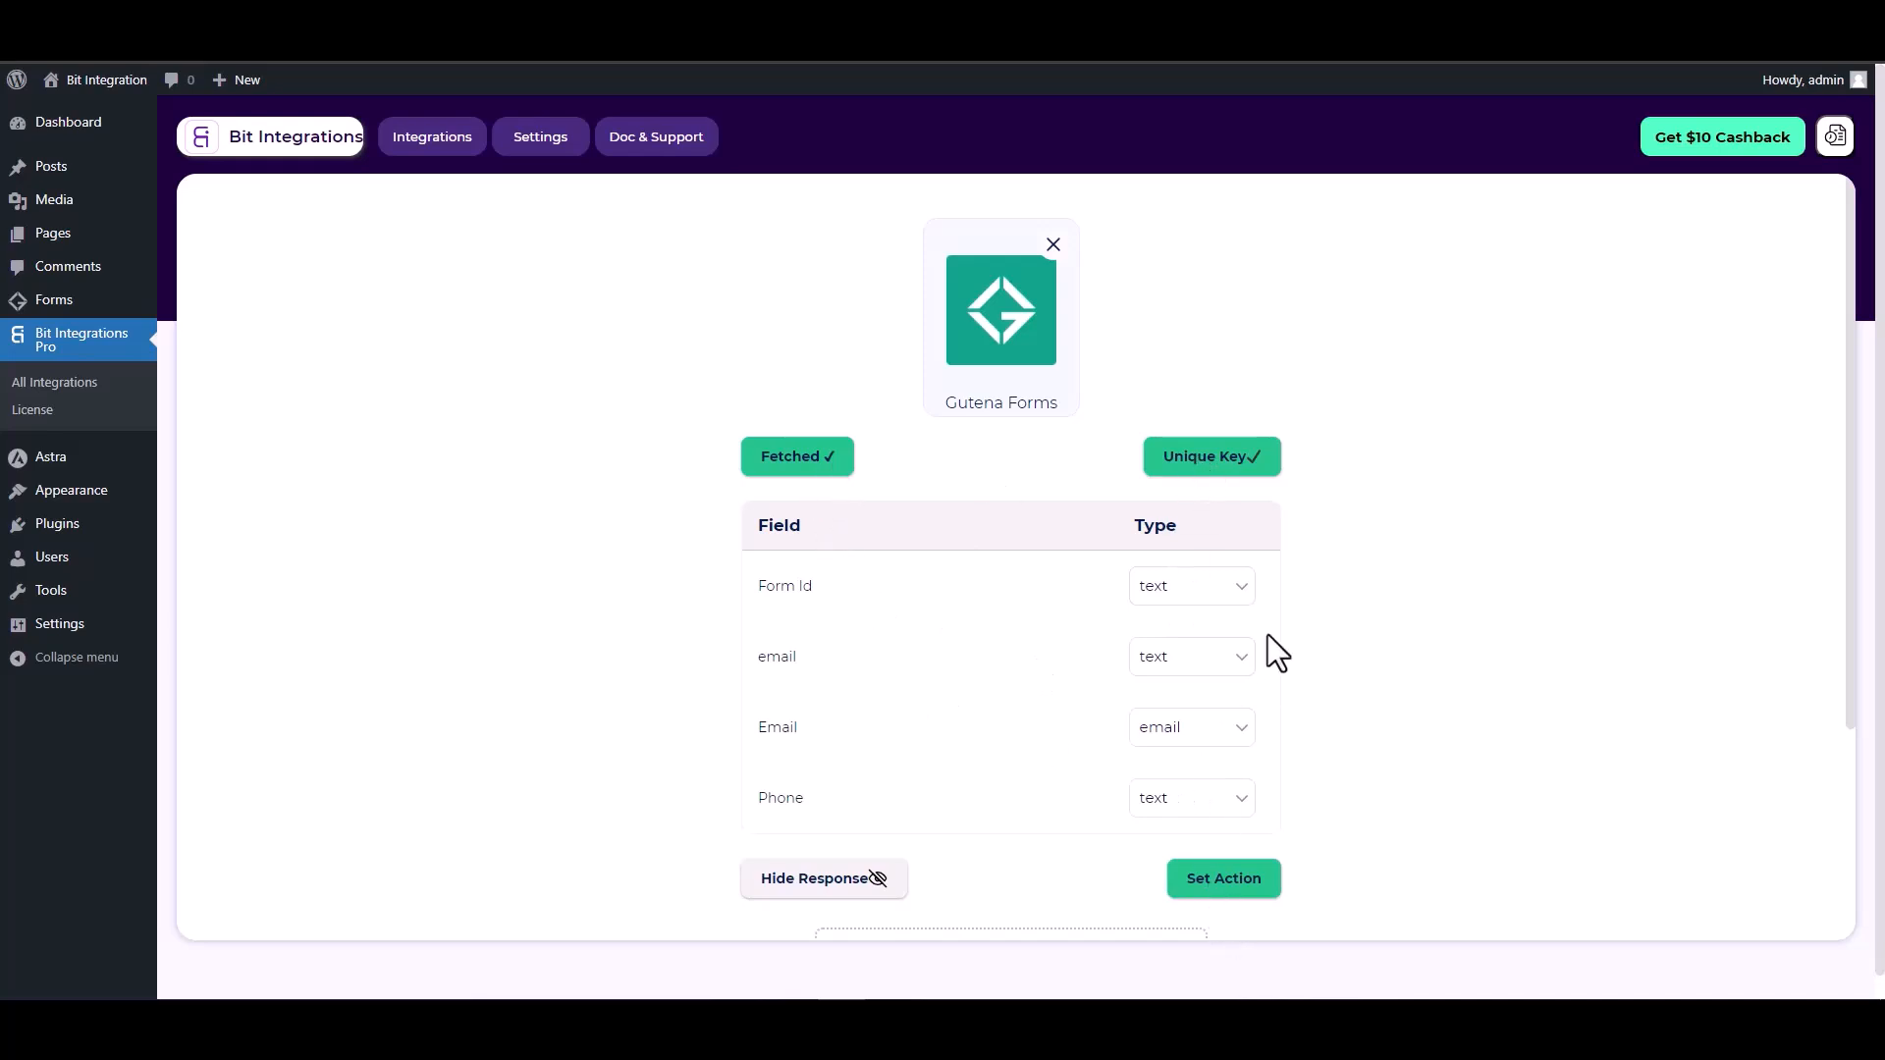
Proceed to Set Action and filter the action apps by 'zoho'
{"action": "scroll", "coordinate": [1269, 634], "scroll_direction": "down", "scroll_amount": 1}
{"action": "left_click", "coordinate": [1236, 786]}
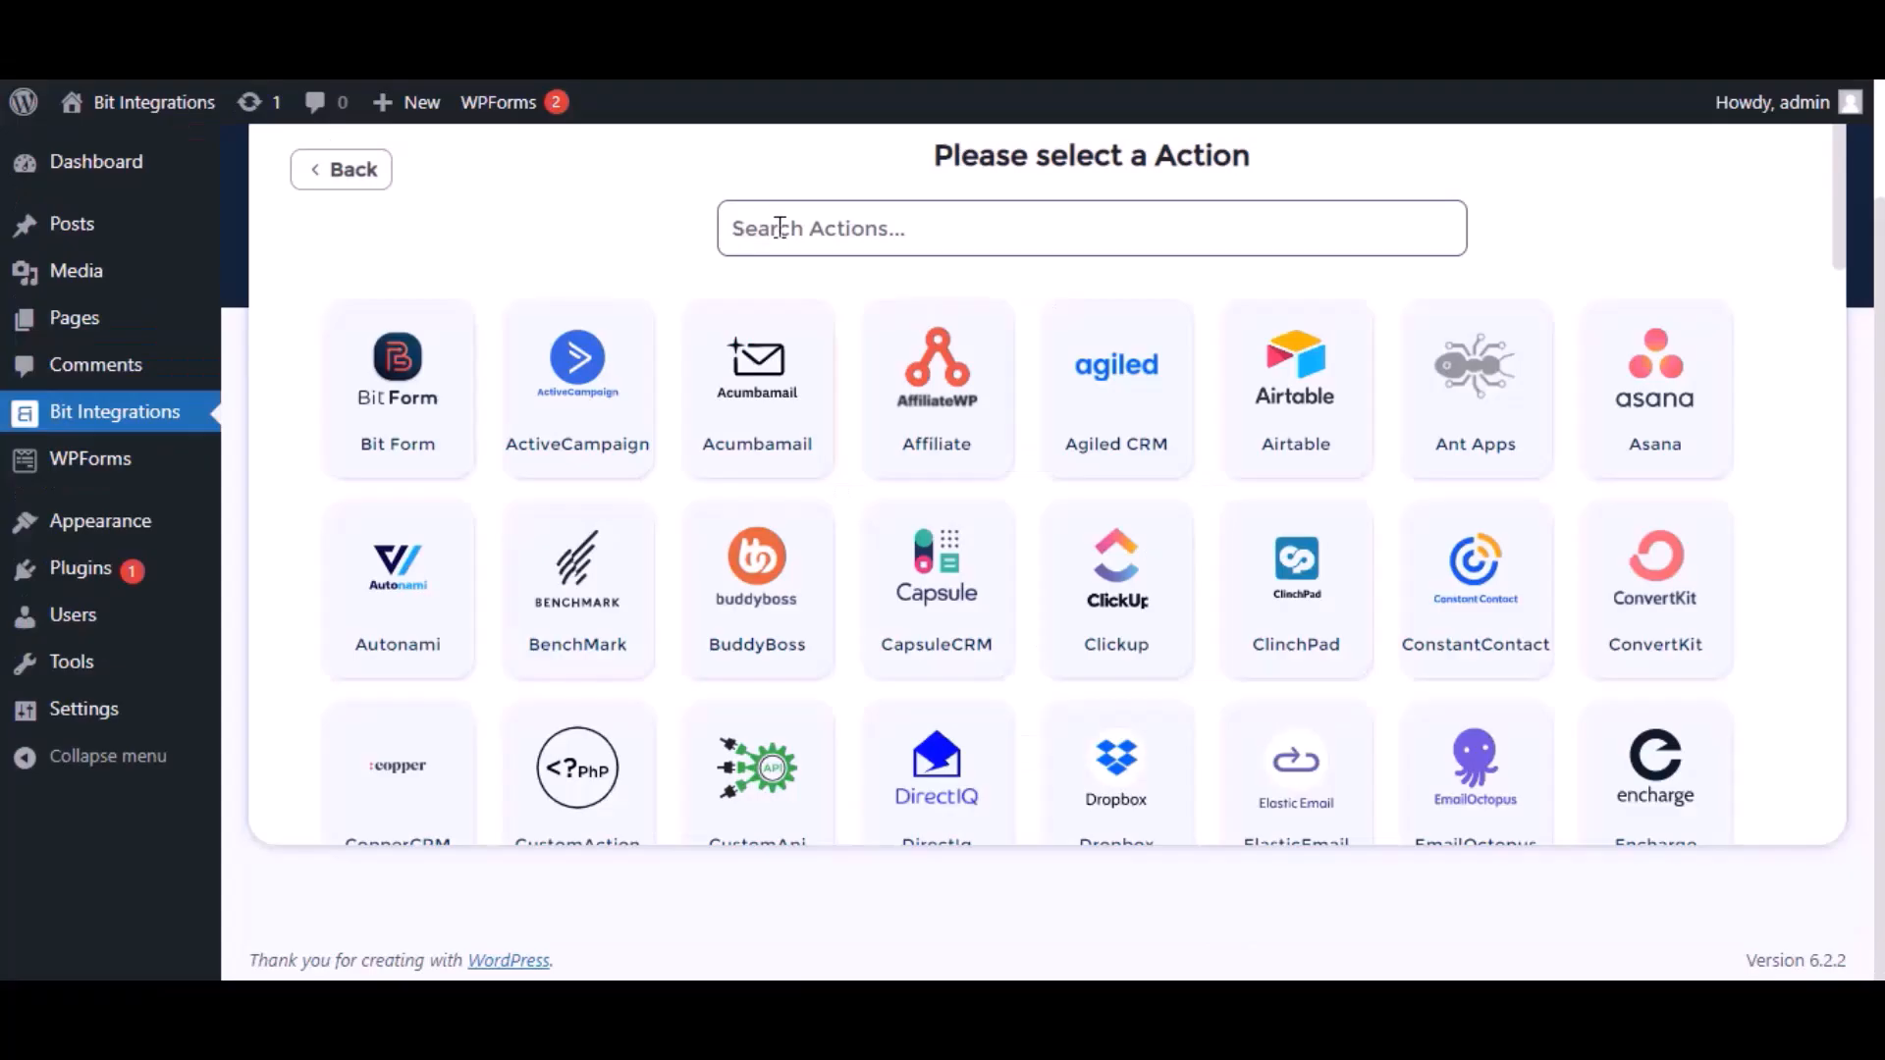
{"action": "left_click", "coordinate": [780, 227]}
{"action": "type", "text": "zoho"}
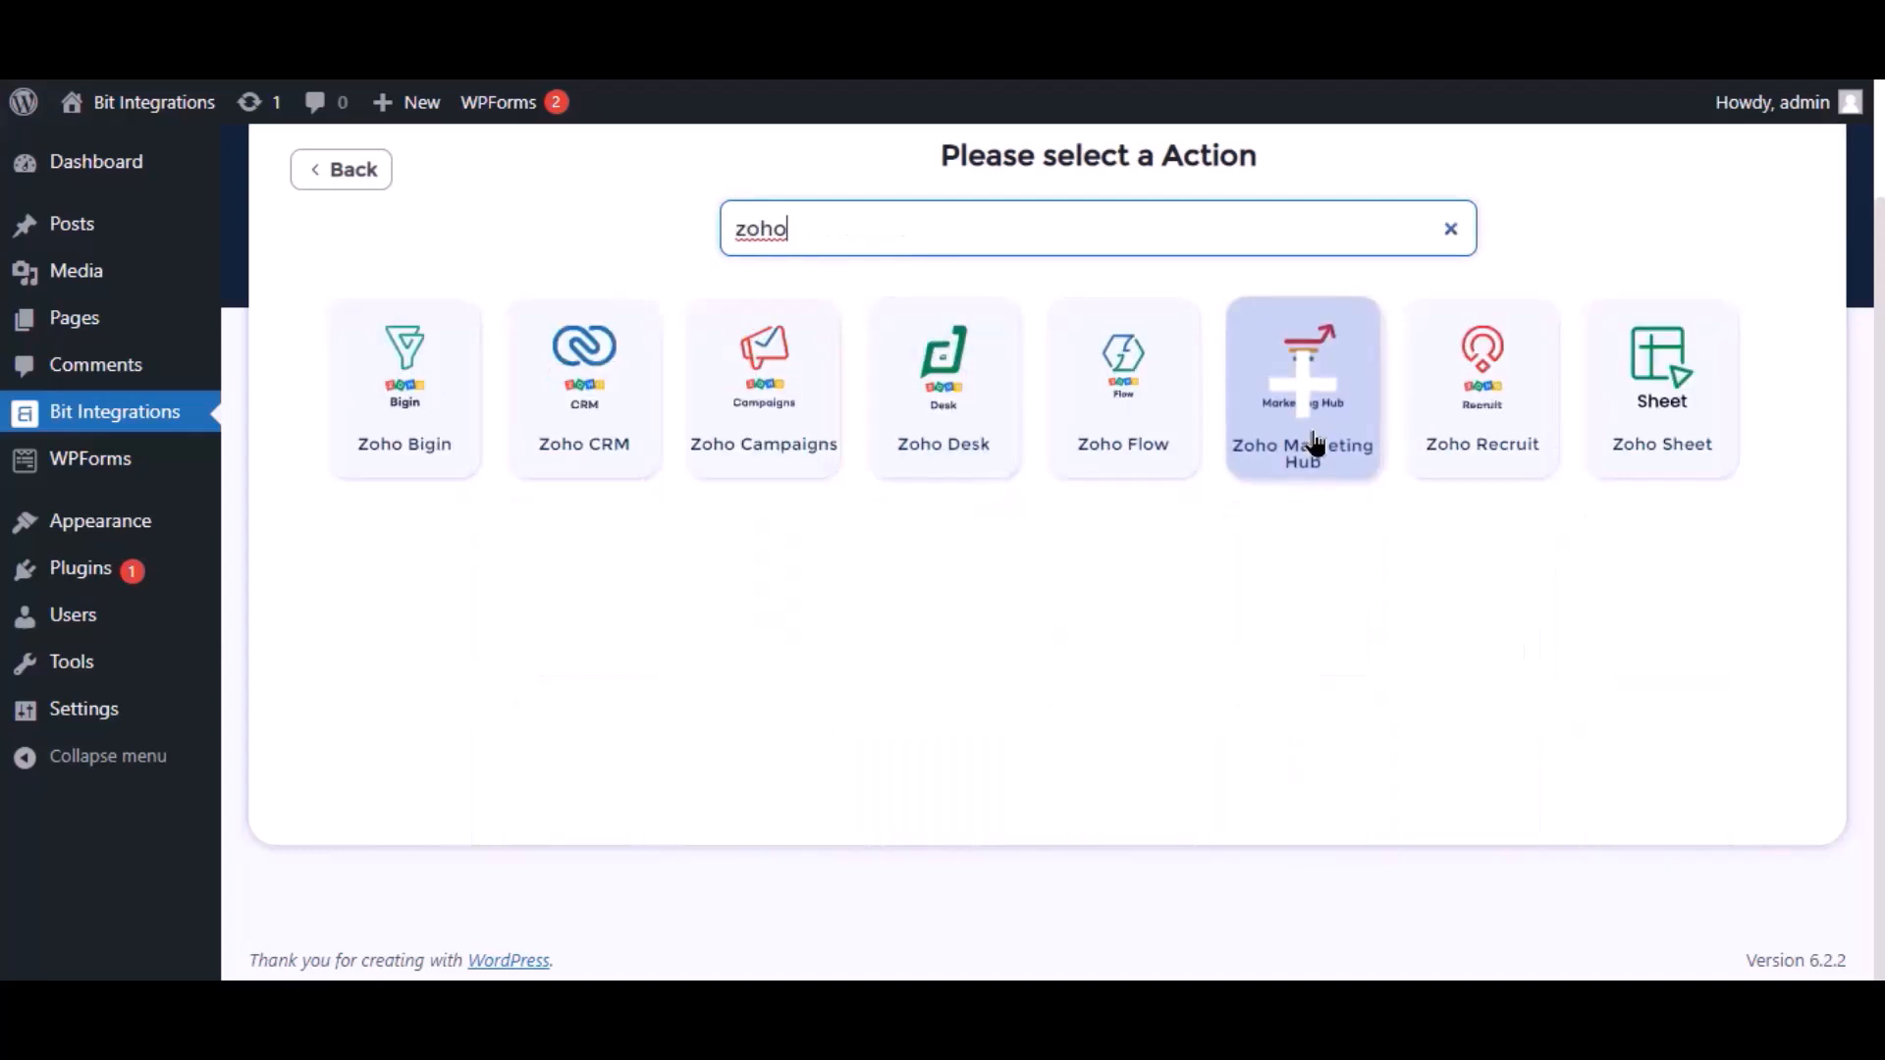
Choose Zoho Marketing Hub as the action with the zoho.com data center
{"action": "left_click", "coordinate": [1317, 445]}
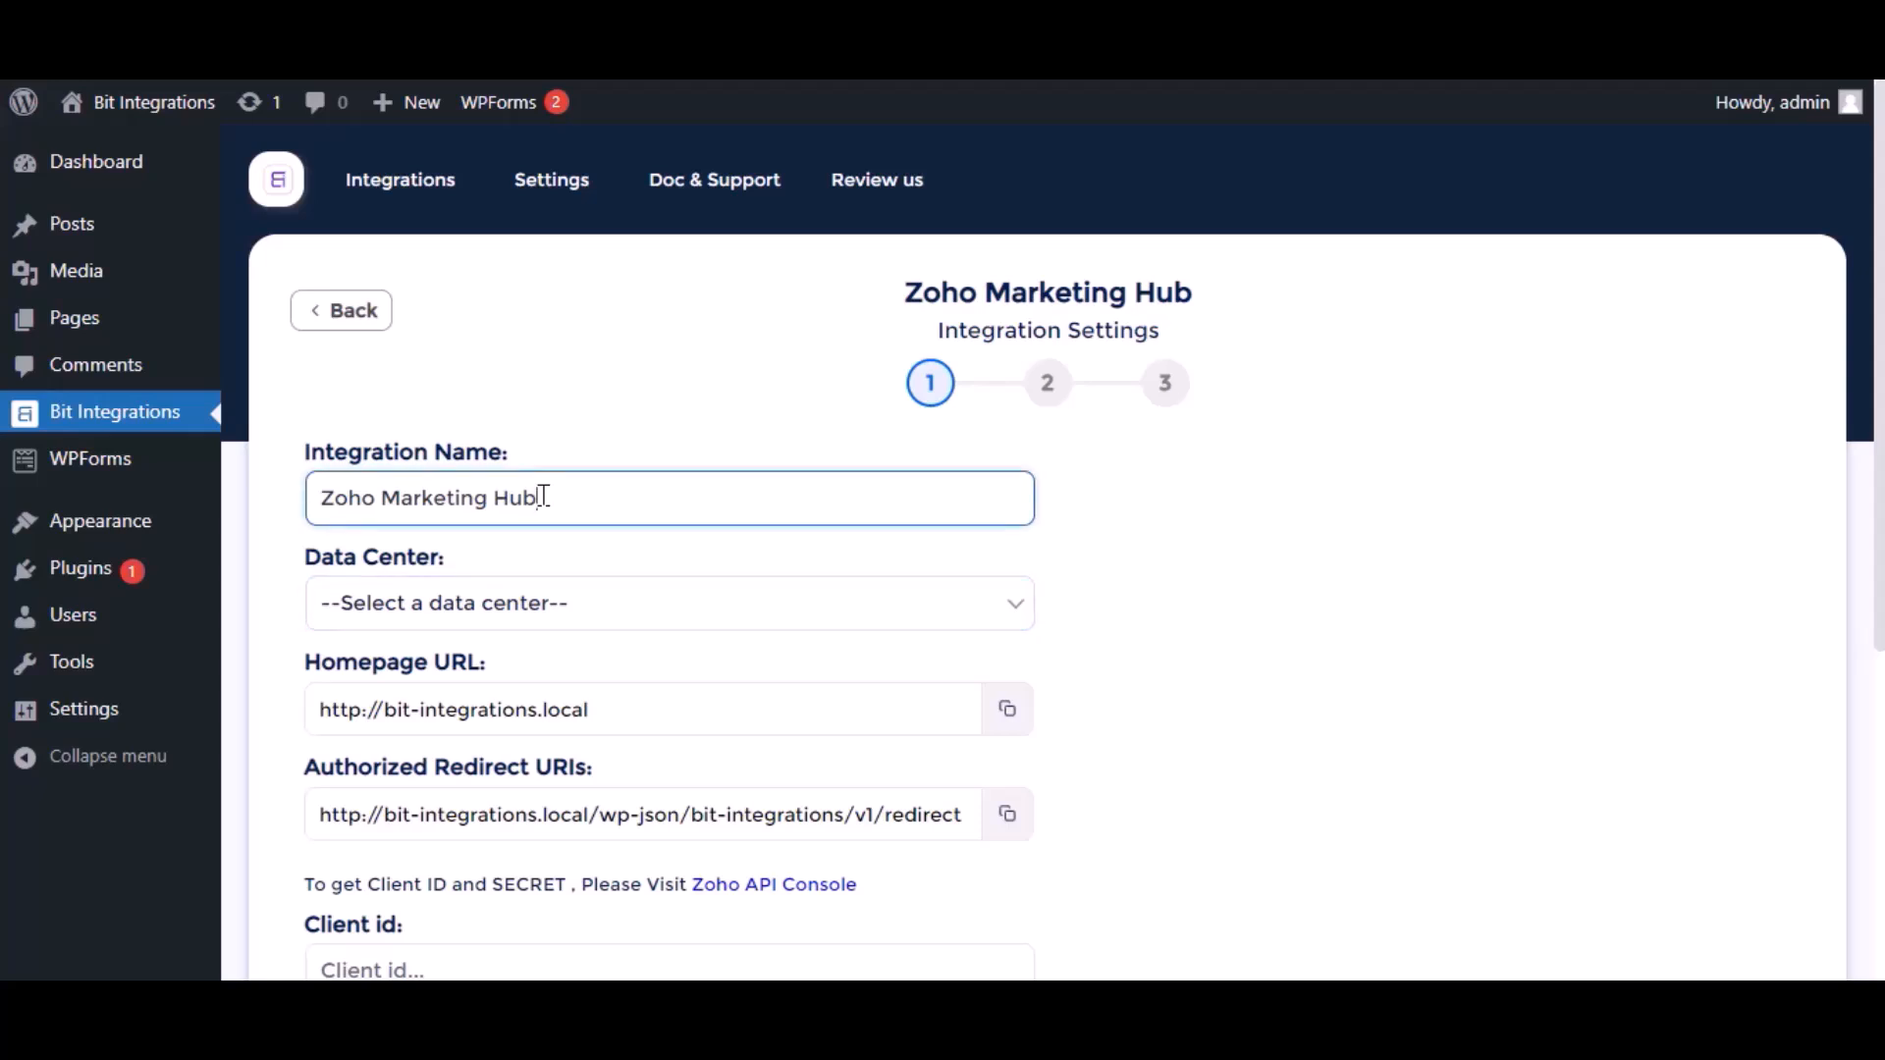
{"action": "left_click", "coordinate": [534, 602]}
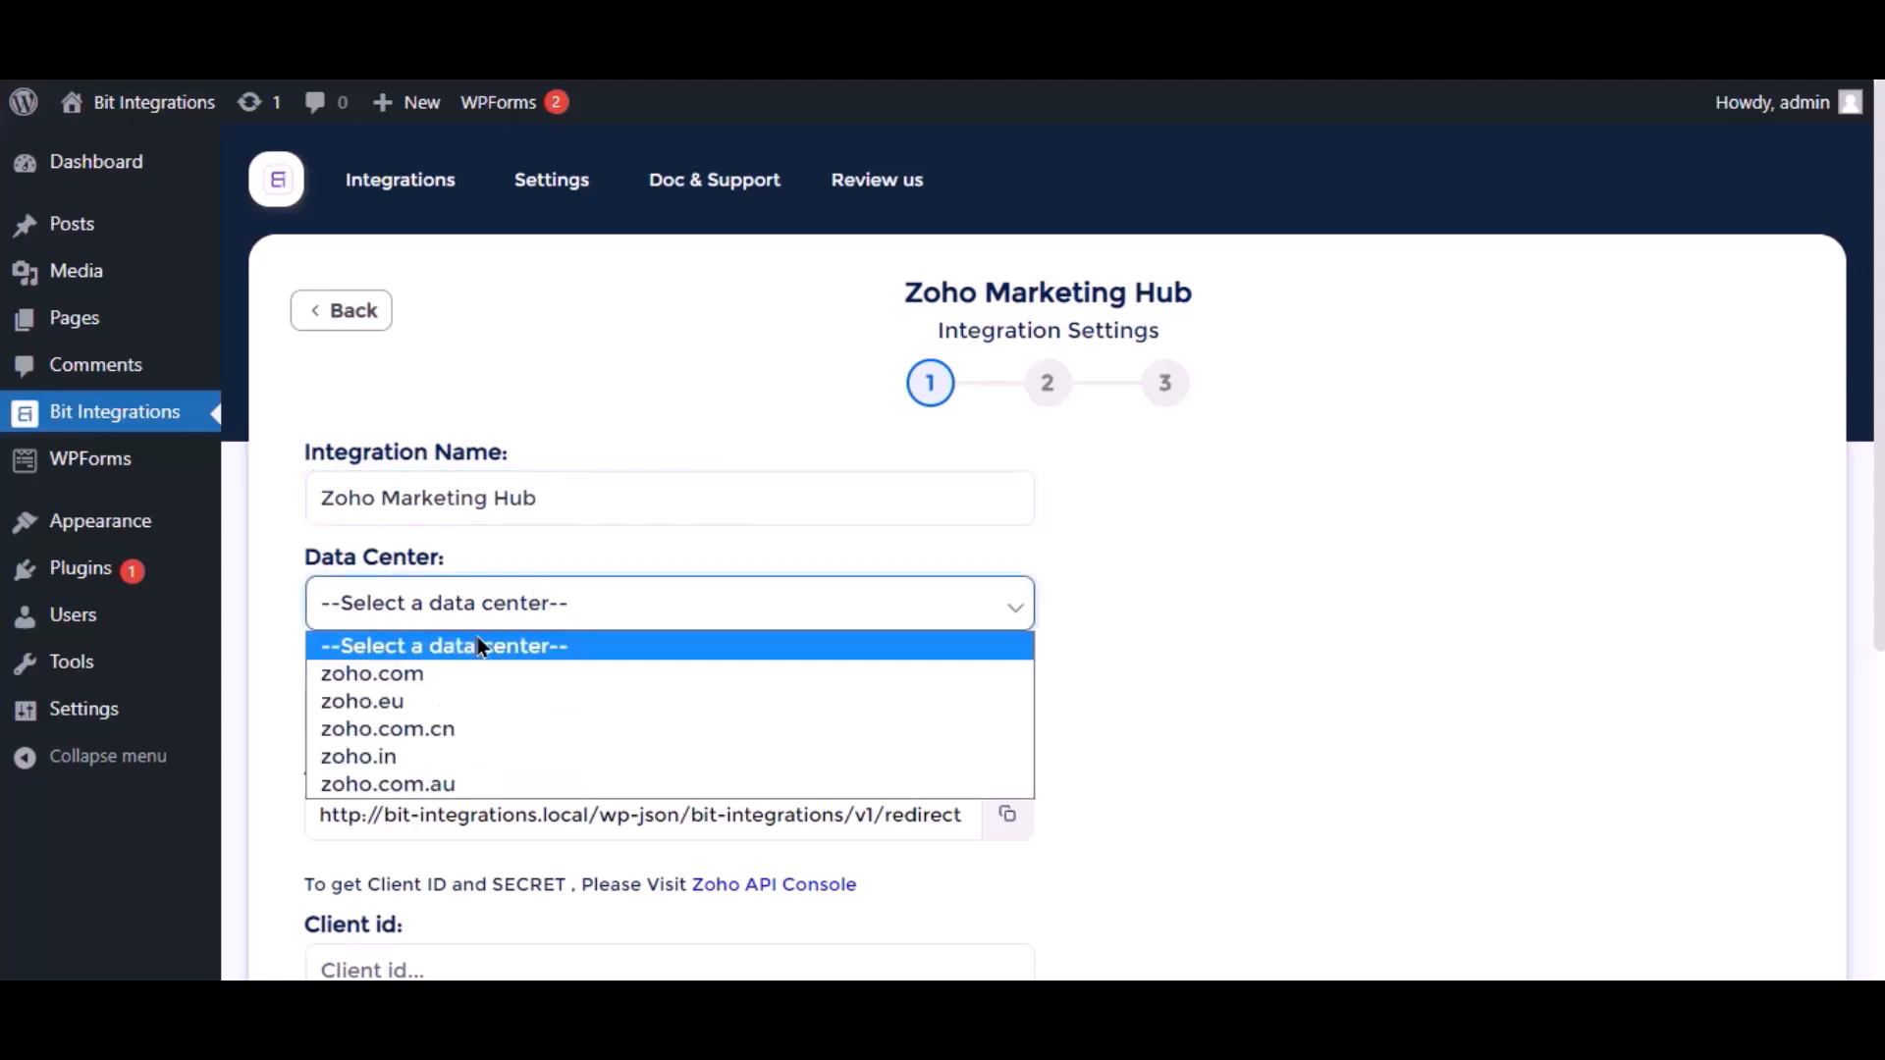
{"action": "left_click", "coordinate": [416, 675]}
{"action": "scroll", "coordinate": [417, 677], "scroll_direction": "down", "scroll_amount": 2}
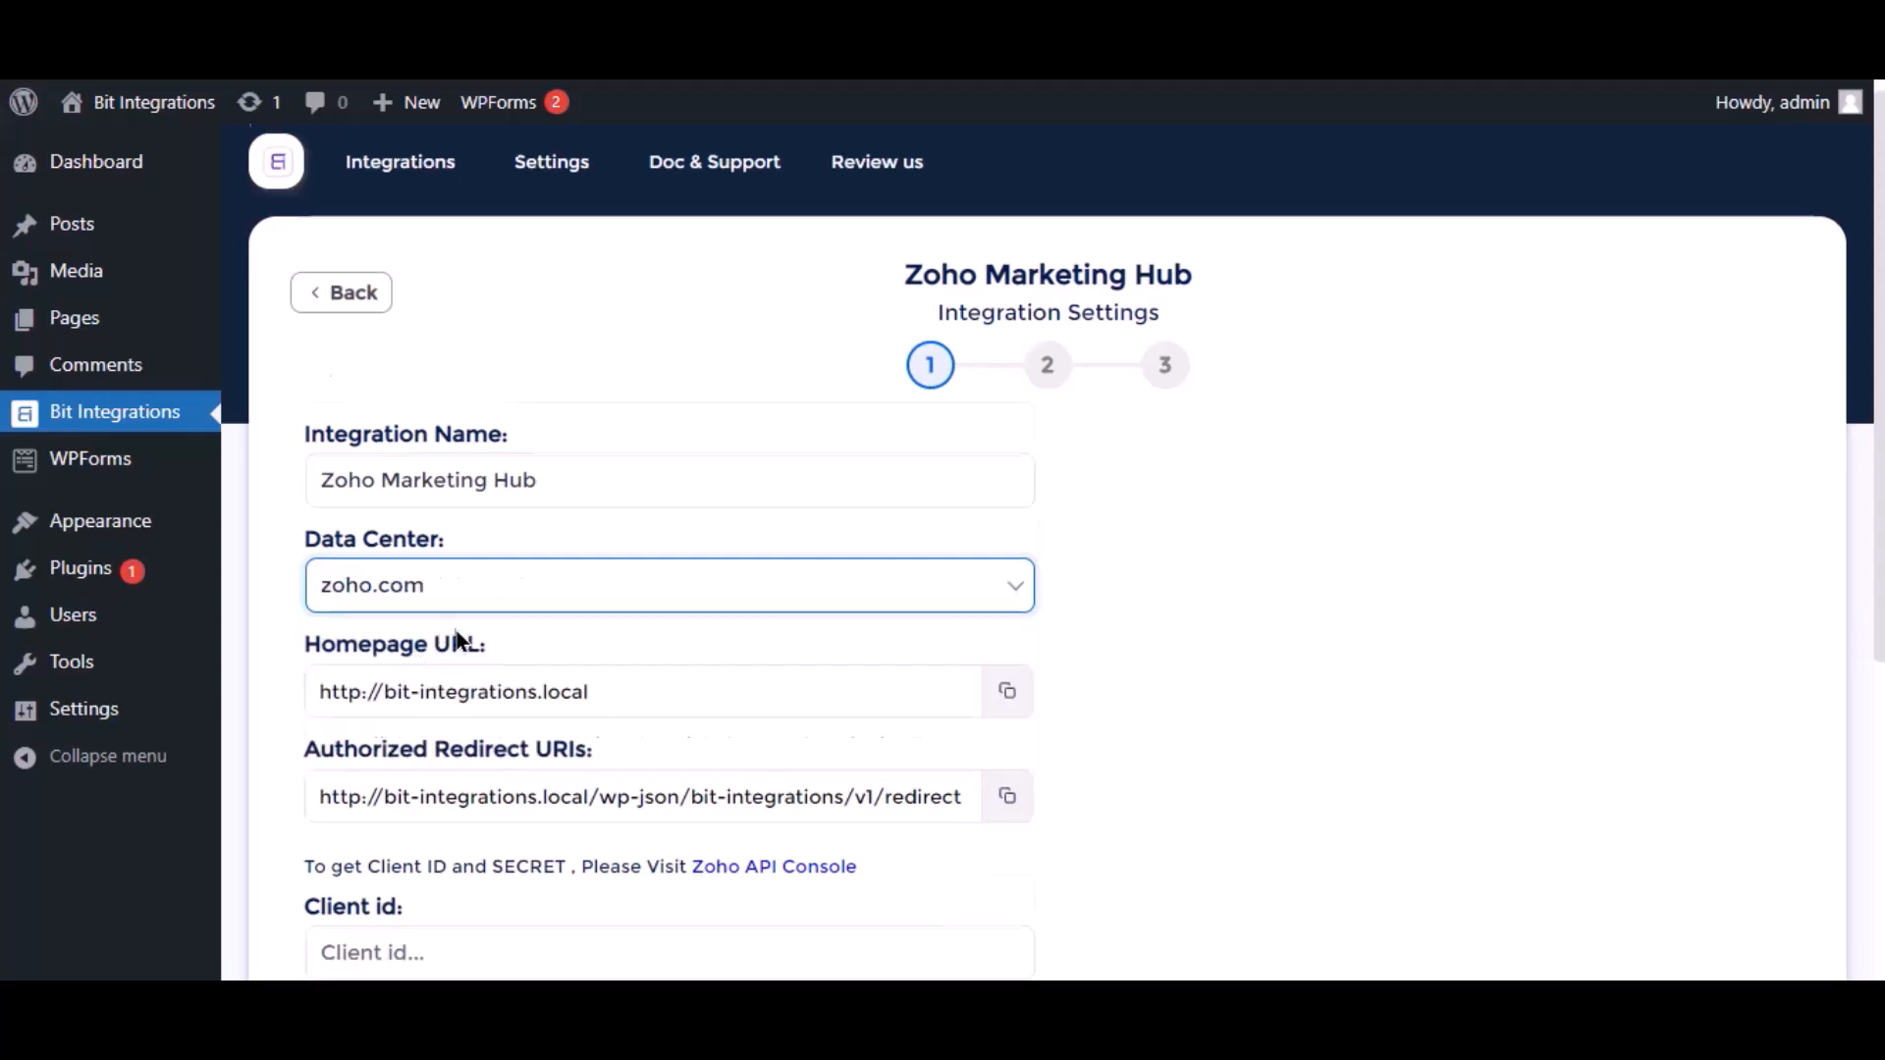
{"action": "scroll", "coordinate": [432, 742], "scroll_direction": "down", "scroll_amount": 3}
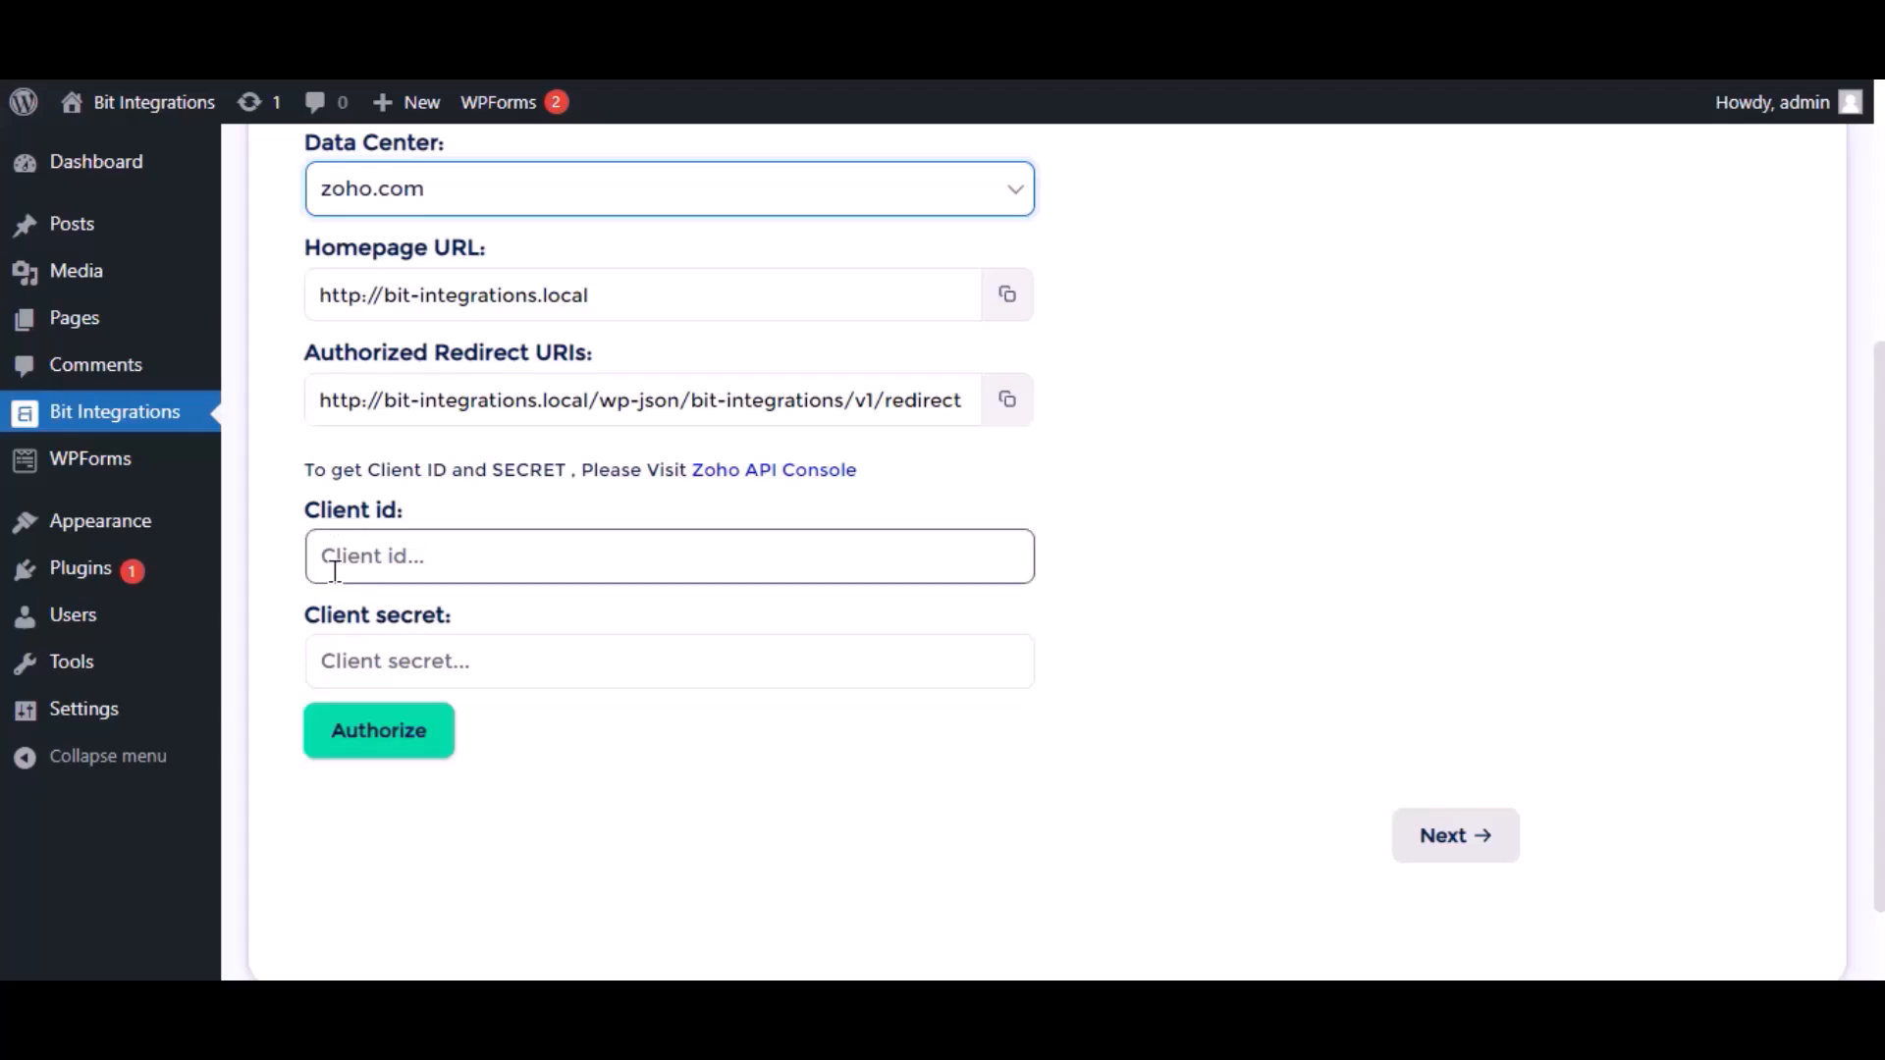
Start a Server-based Applications client in Zoho API Console named 'Bit Integrations'
{"action": "left_click", "coordinate": [719, 473]}
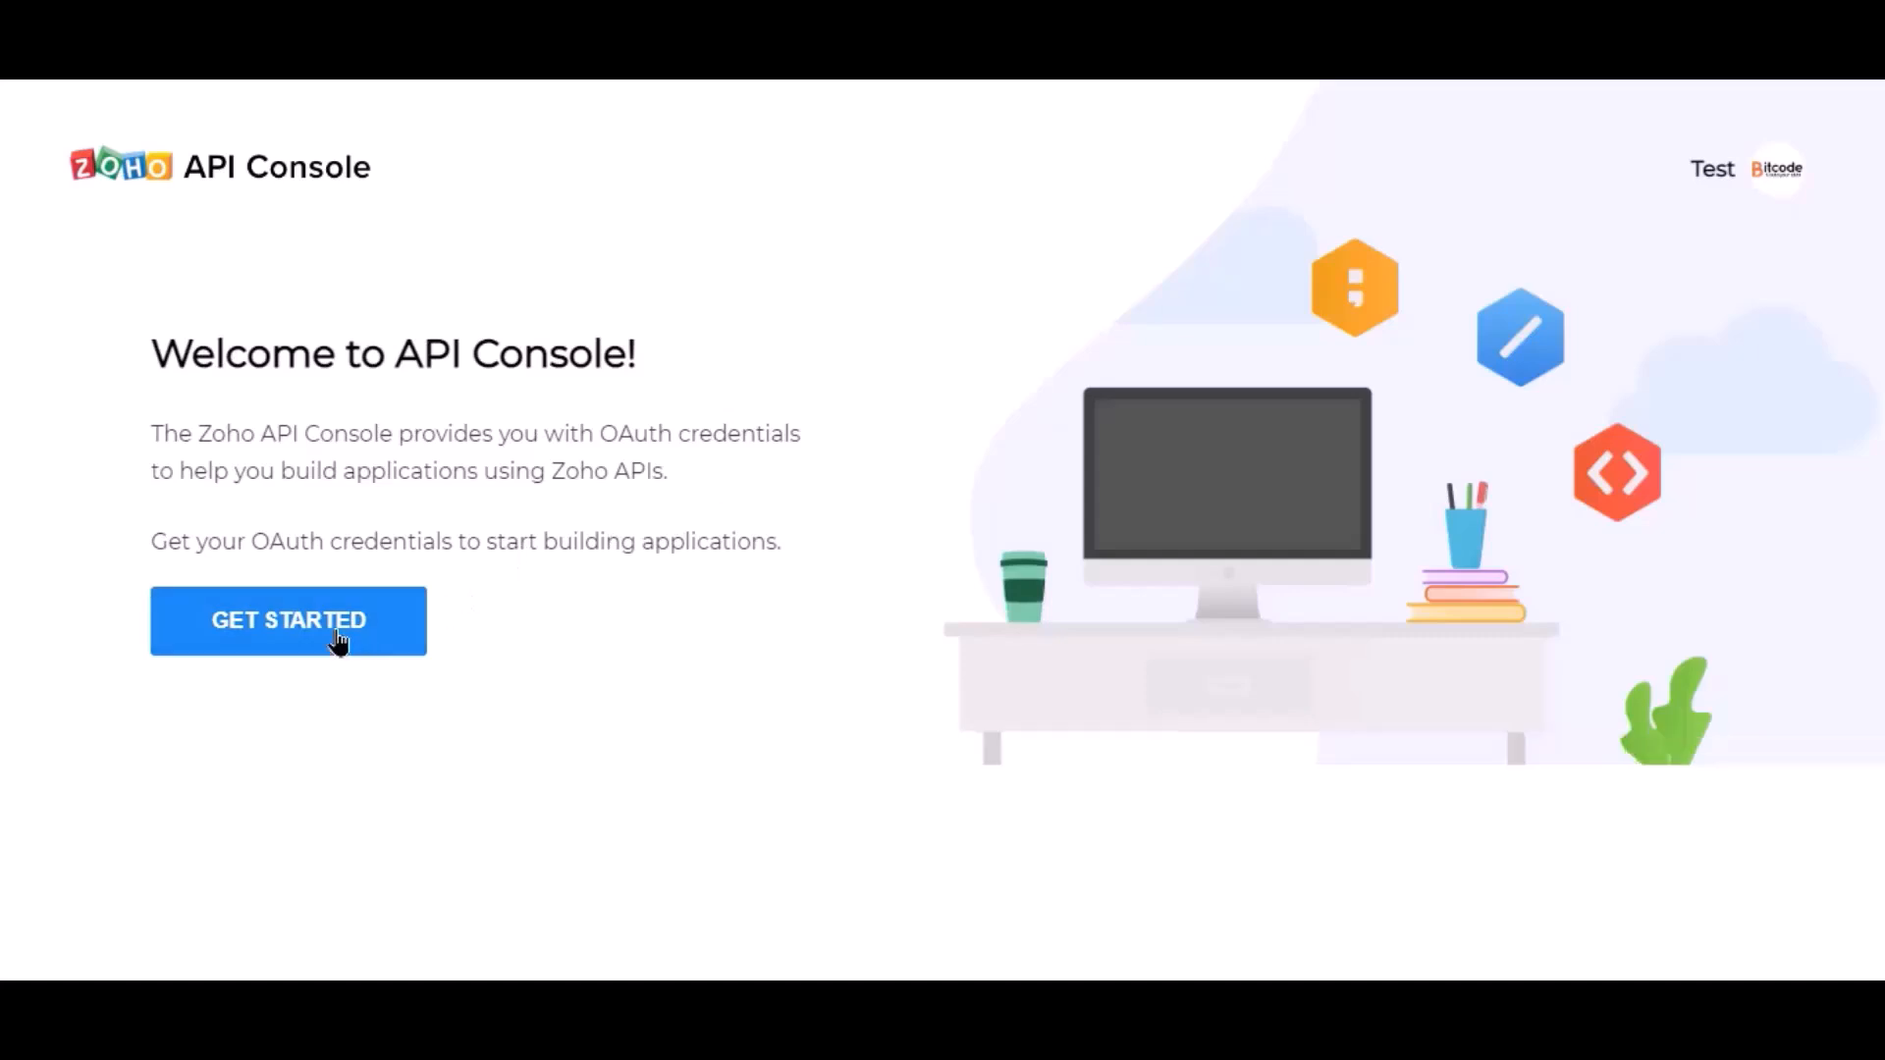
{"action": "left_click", "coordinate": [337, 642]}
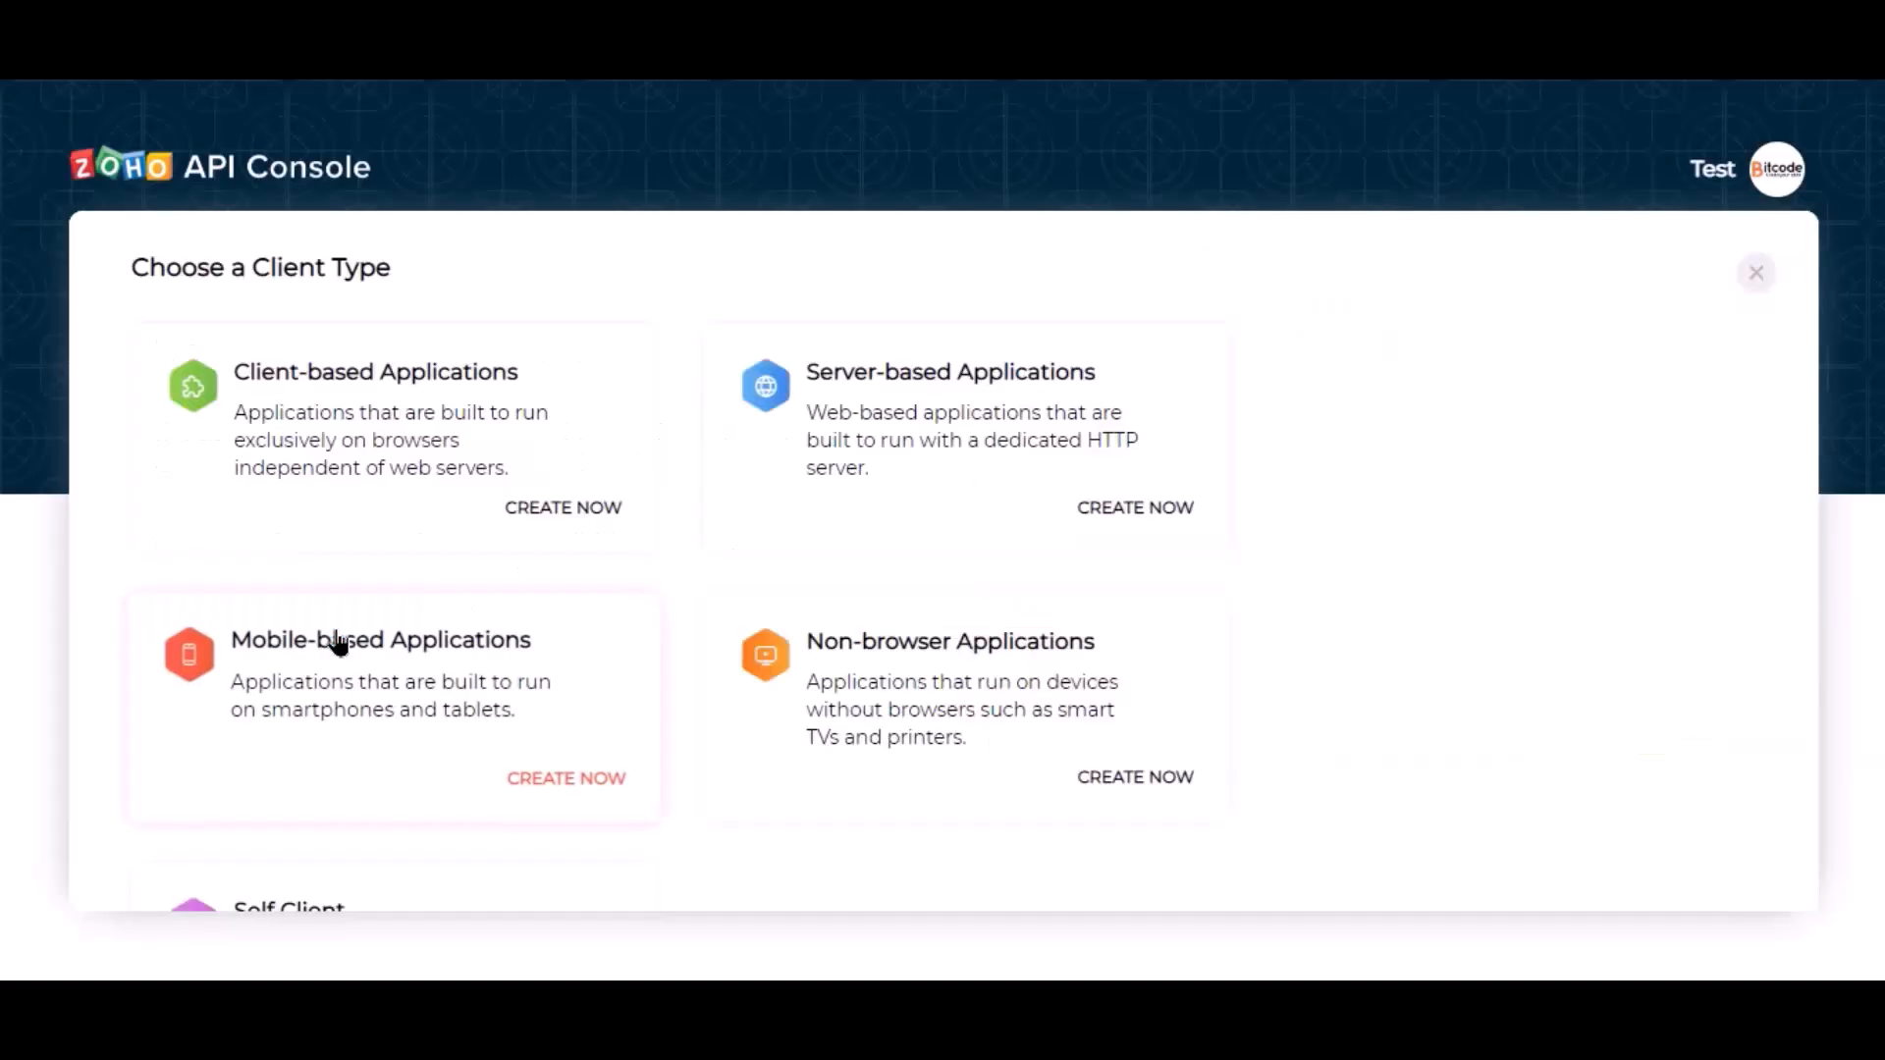
{"action": "left_click", "coordinate": [848, 473]}
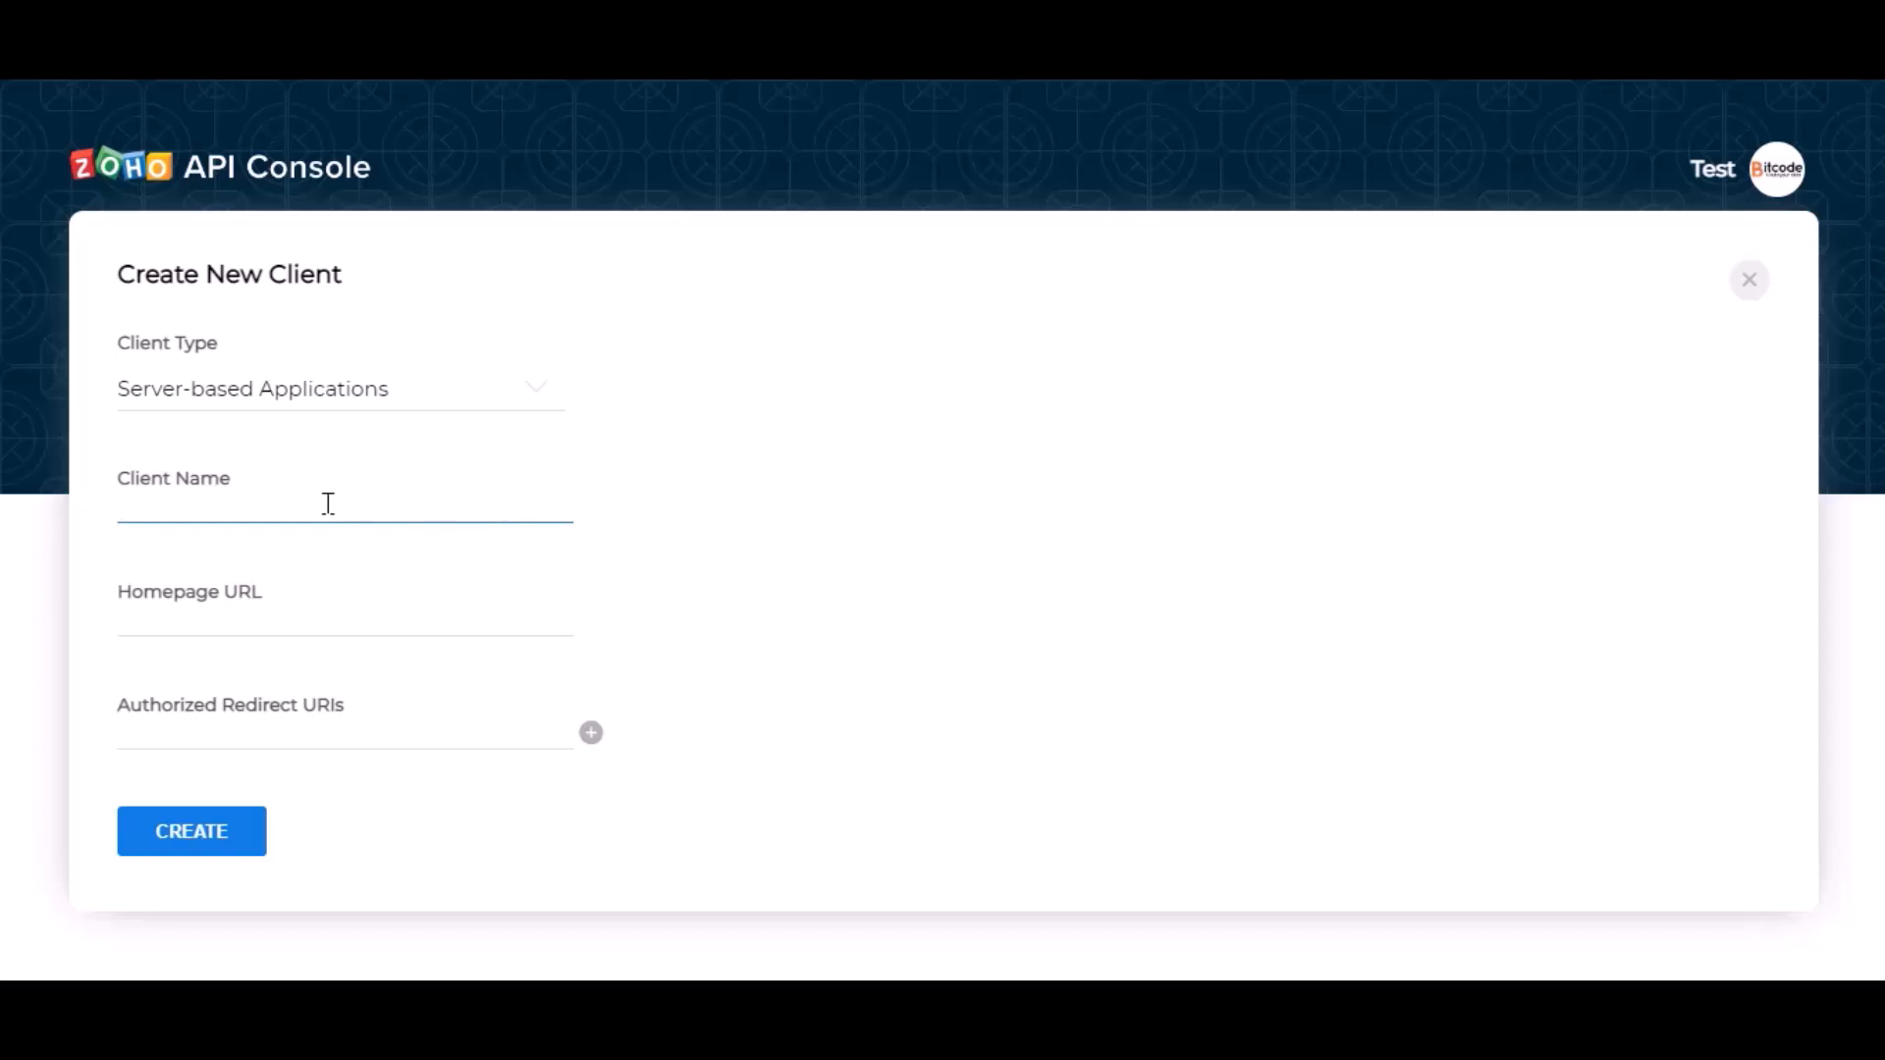
{"action": "type", "text": "Bit Integrations"}
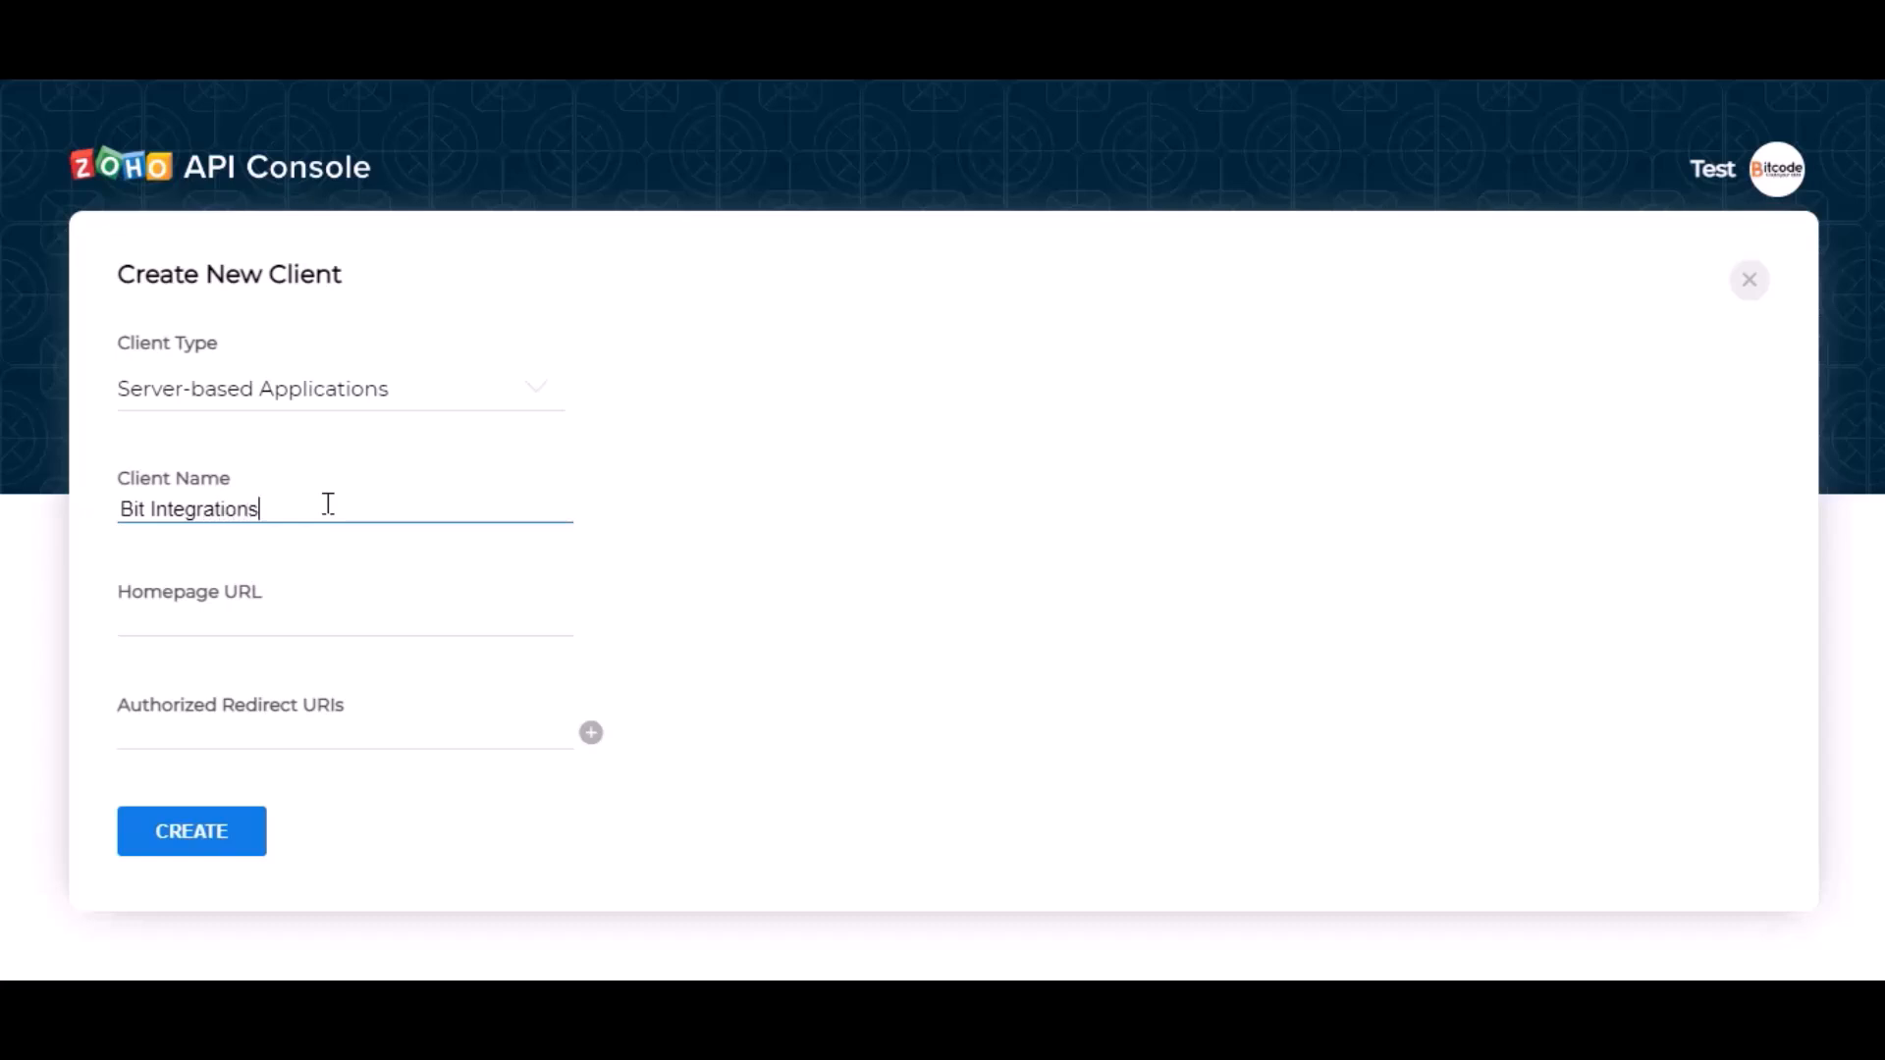
{"action": "left_click", "coordinate": [280, 613]}
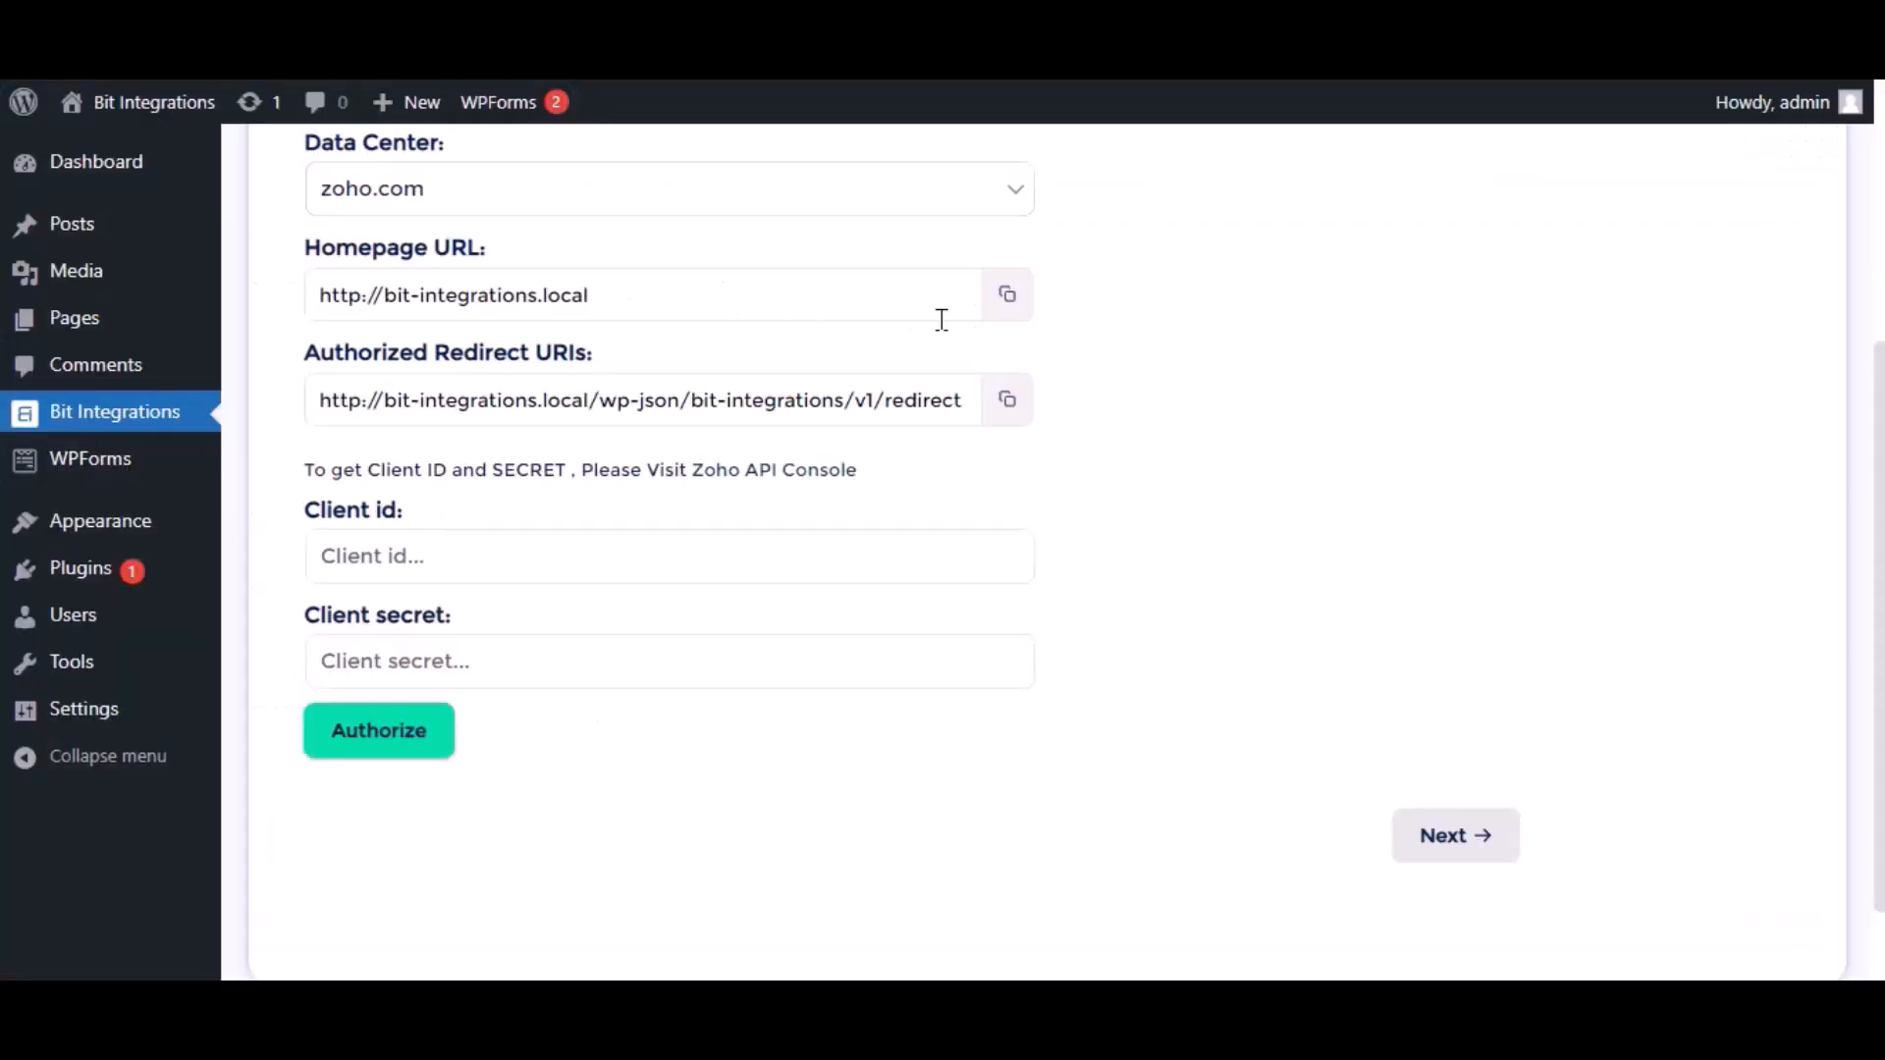
Paste the site's Homepage URL and Authorized Redirect URI into the Zoho client and create it
{"action": "left_click", "coordinate": [1008, 298]}
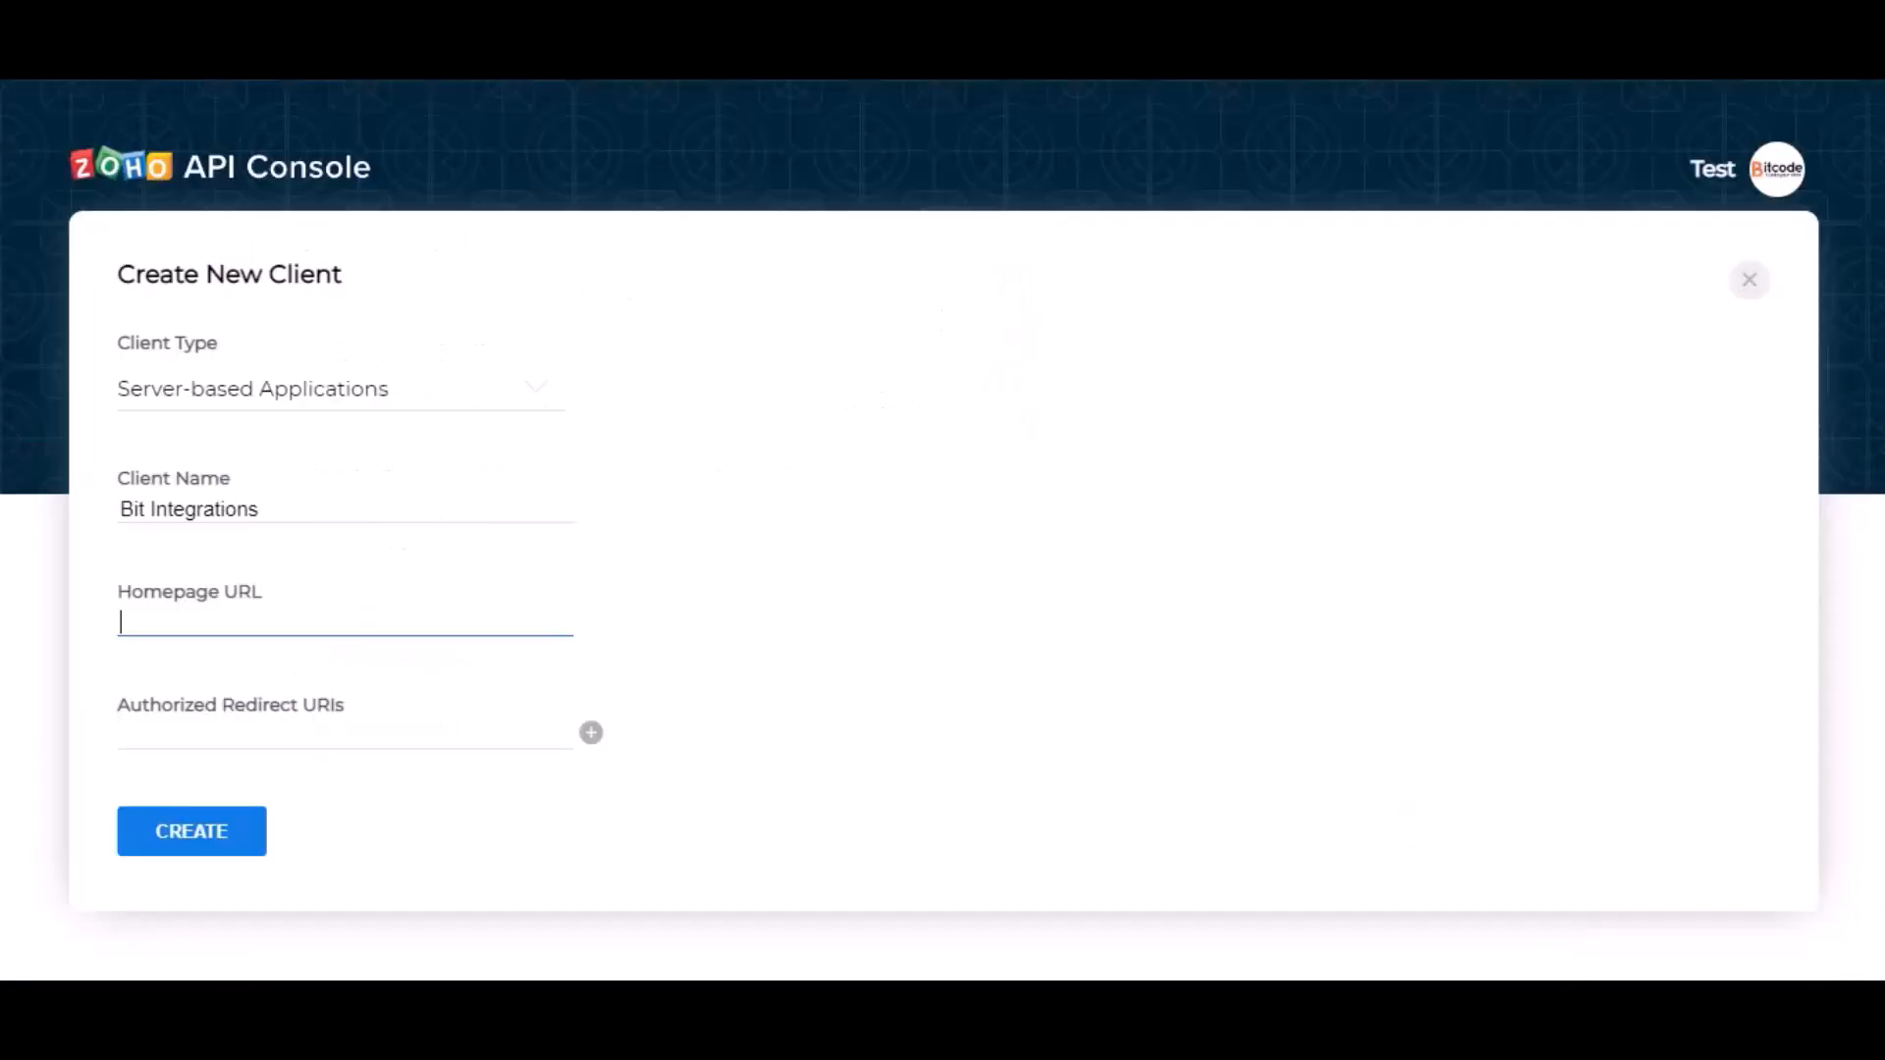
{"action": "key", "text": "ctrl+v"}
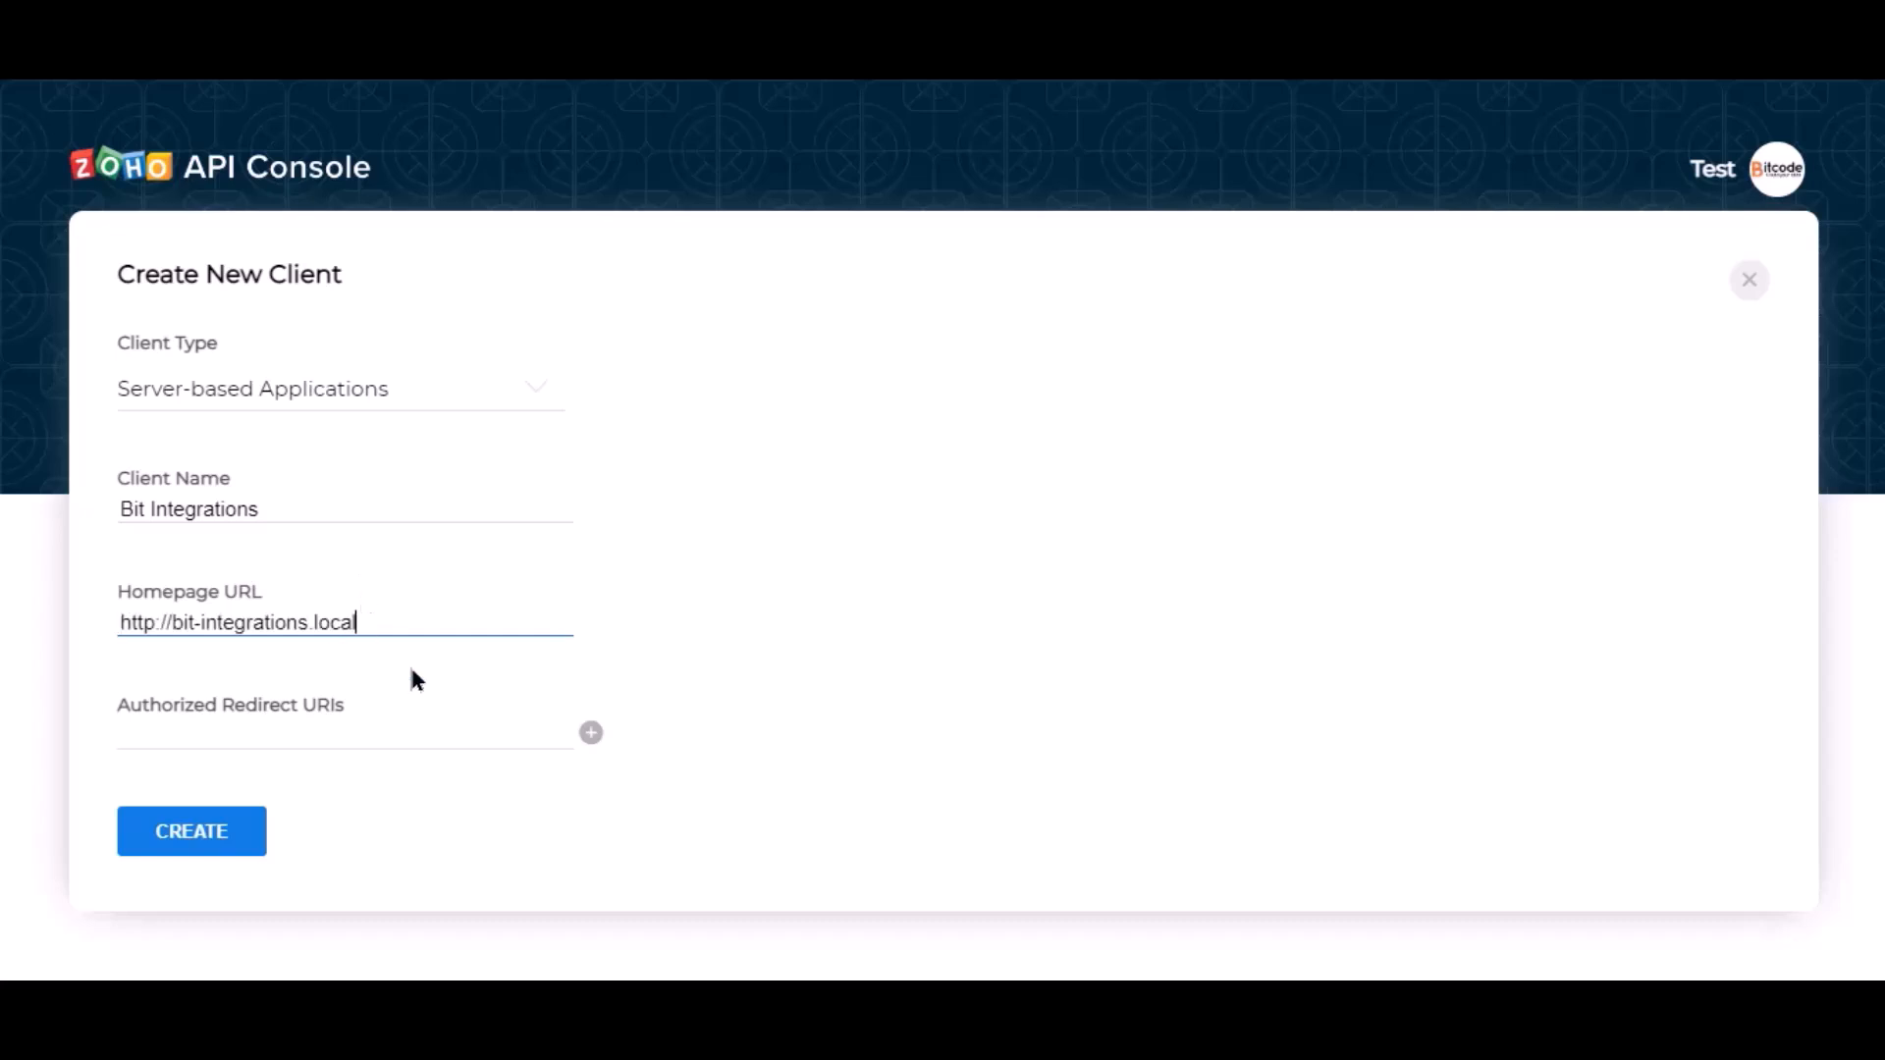
{"action": "left_click", "coordinate": [470, 721]}
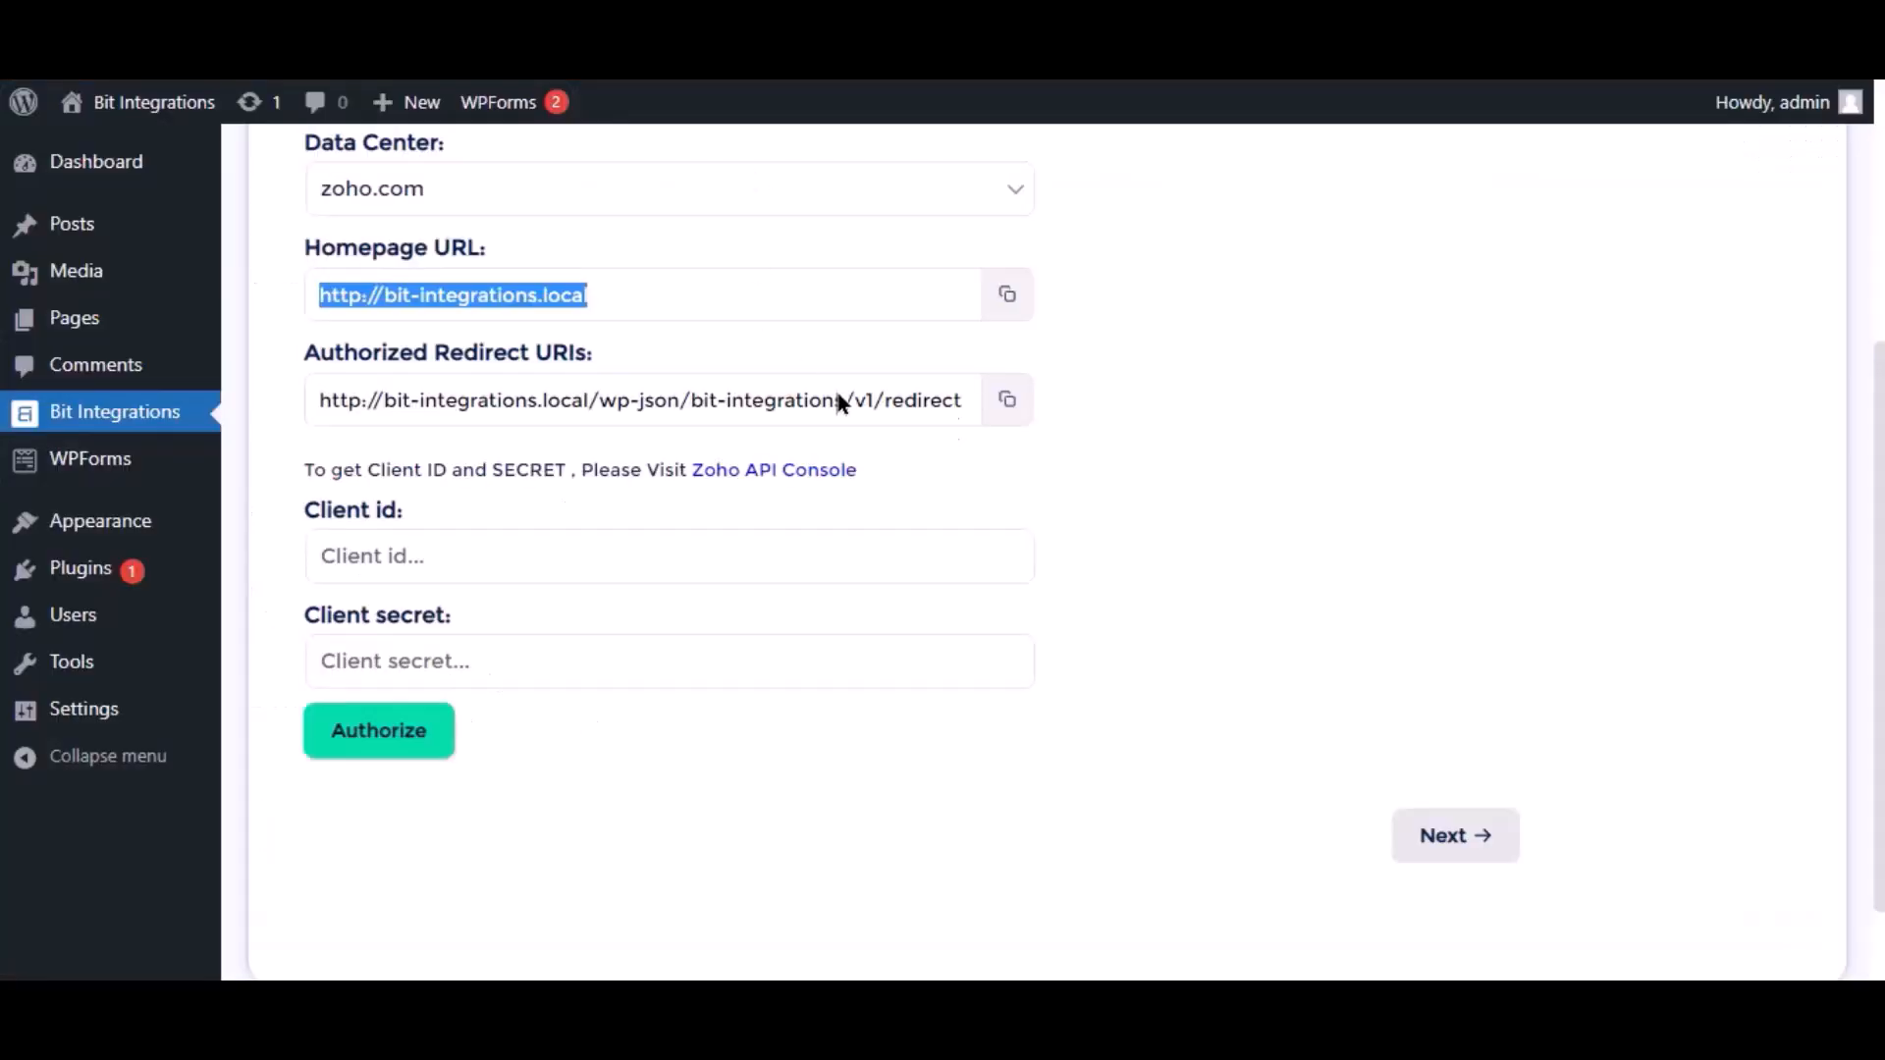
{"action": "left_click", "coordinate": [1008, 402]}
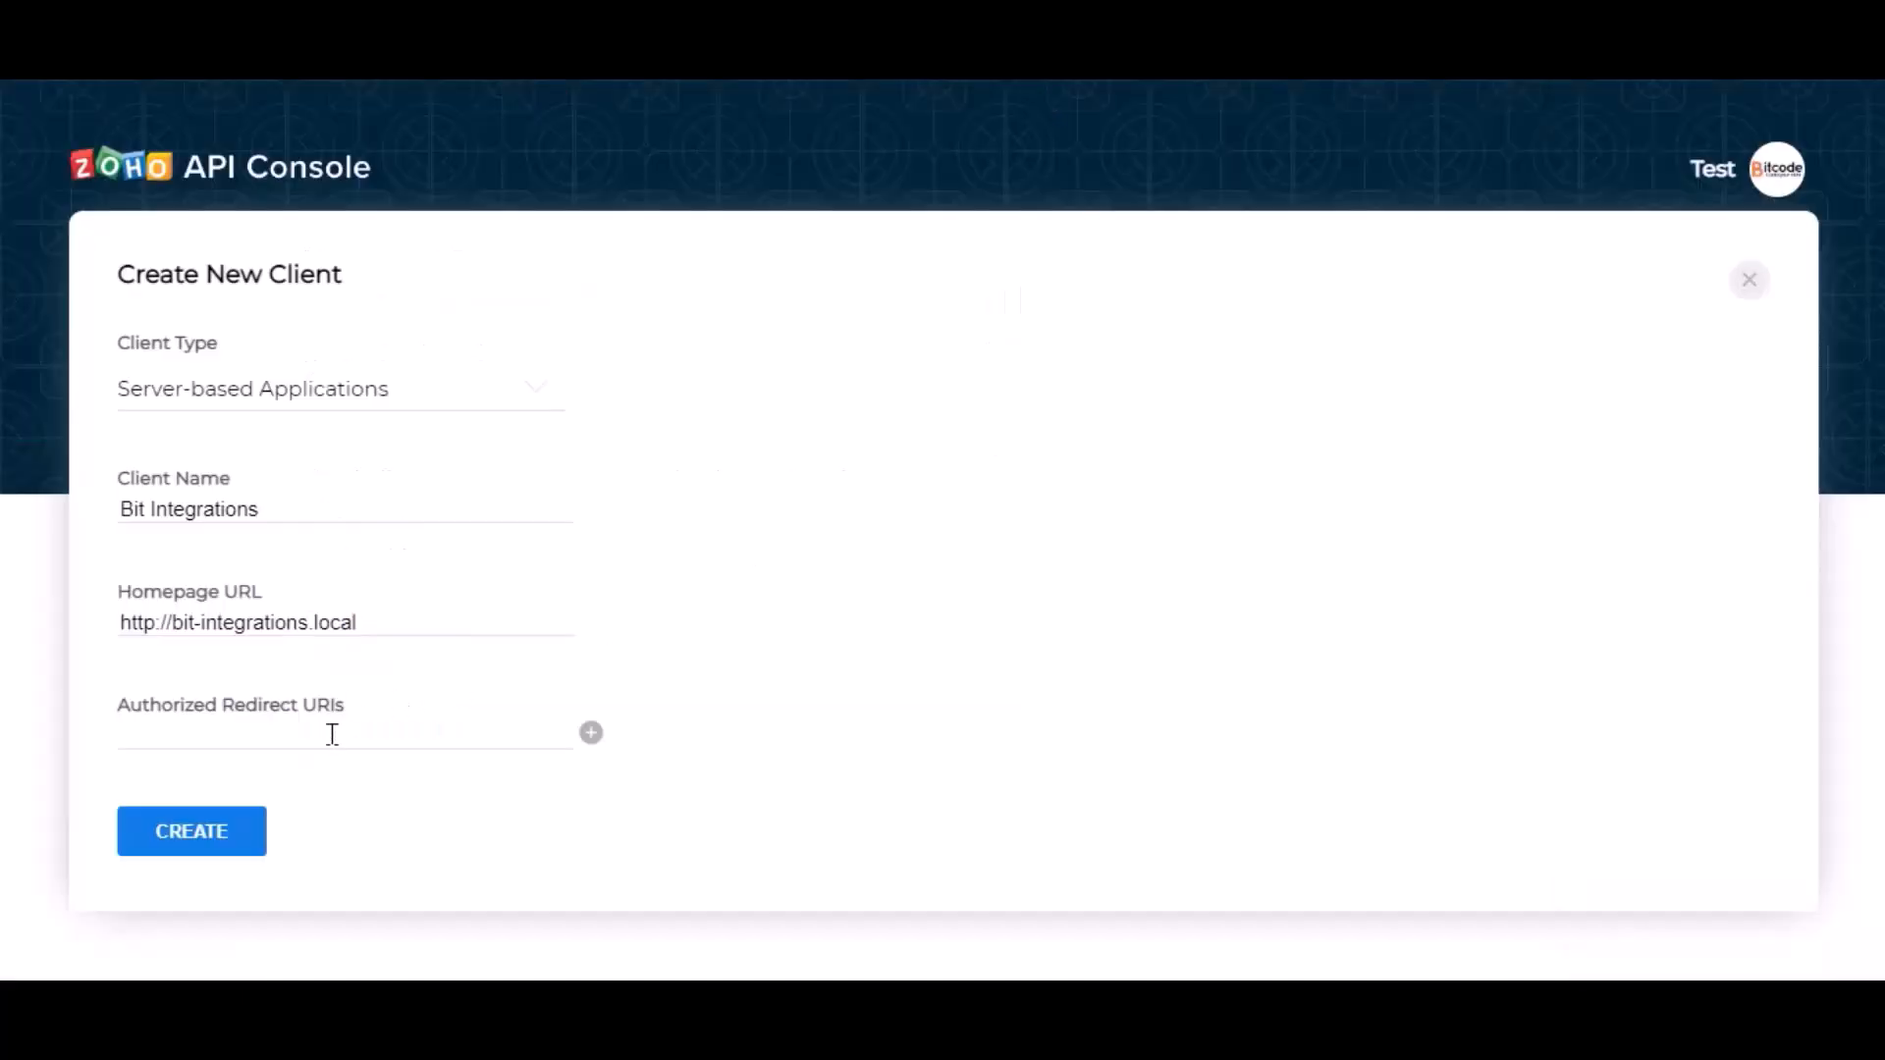
{"action": "left_click", "coordinate": [332, 734]}
{"action": "key", "text": "ctrl+v"}
{"action": "left_click", "coordinate": [456, 771]}
{"action": "left_click", "coordinate": [200, 837]}
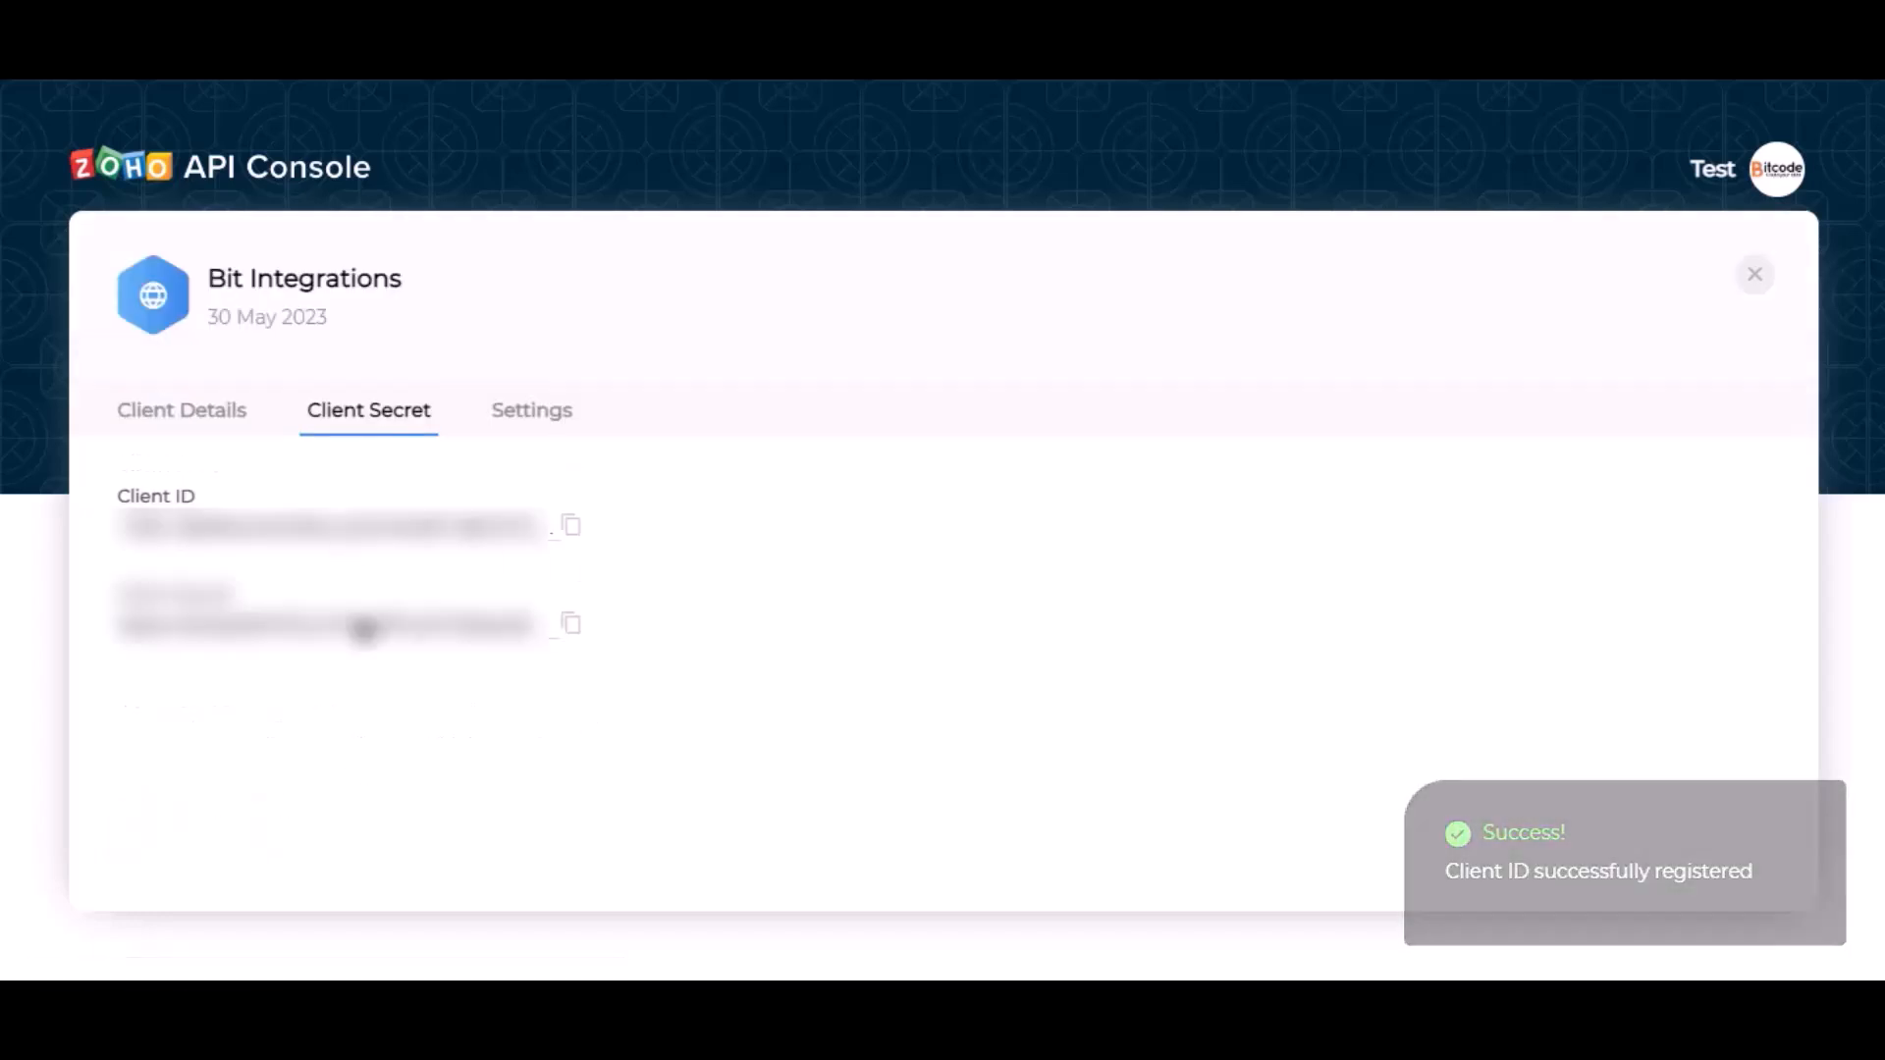
Paste the Zoho Client ID and Client Secret into Bit Integrations, then authorize and accept access
{"action": "left_click", "coordinate": [570, 530]}
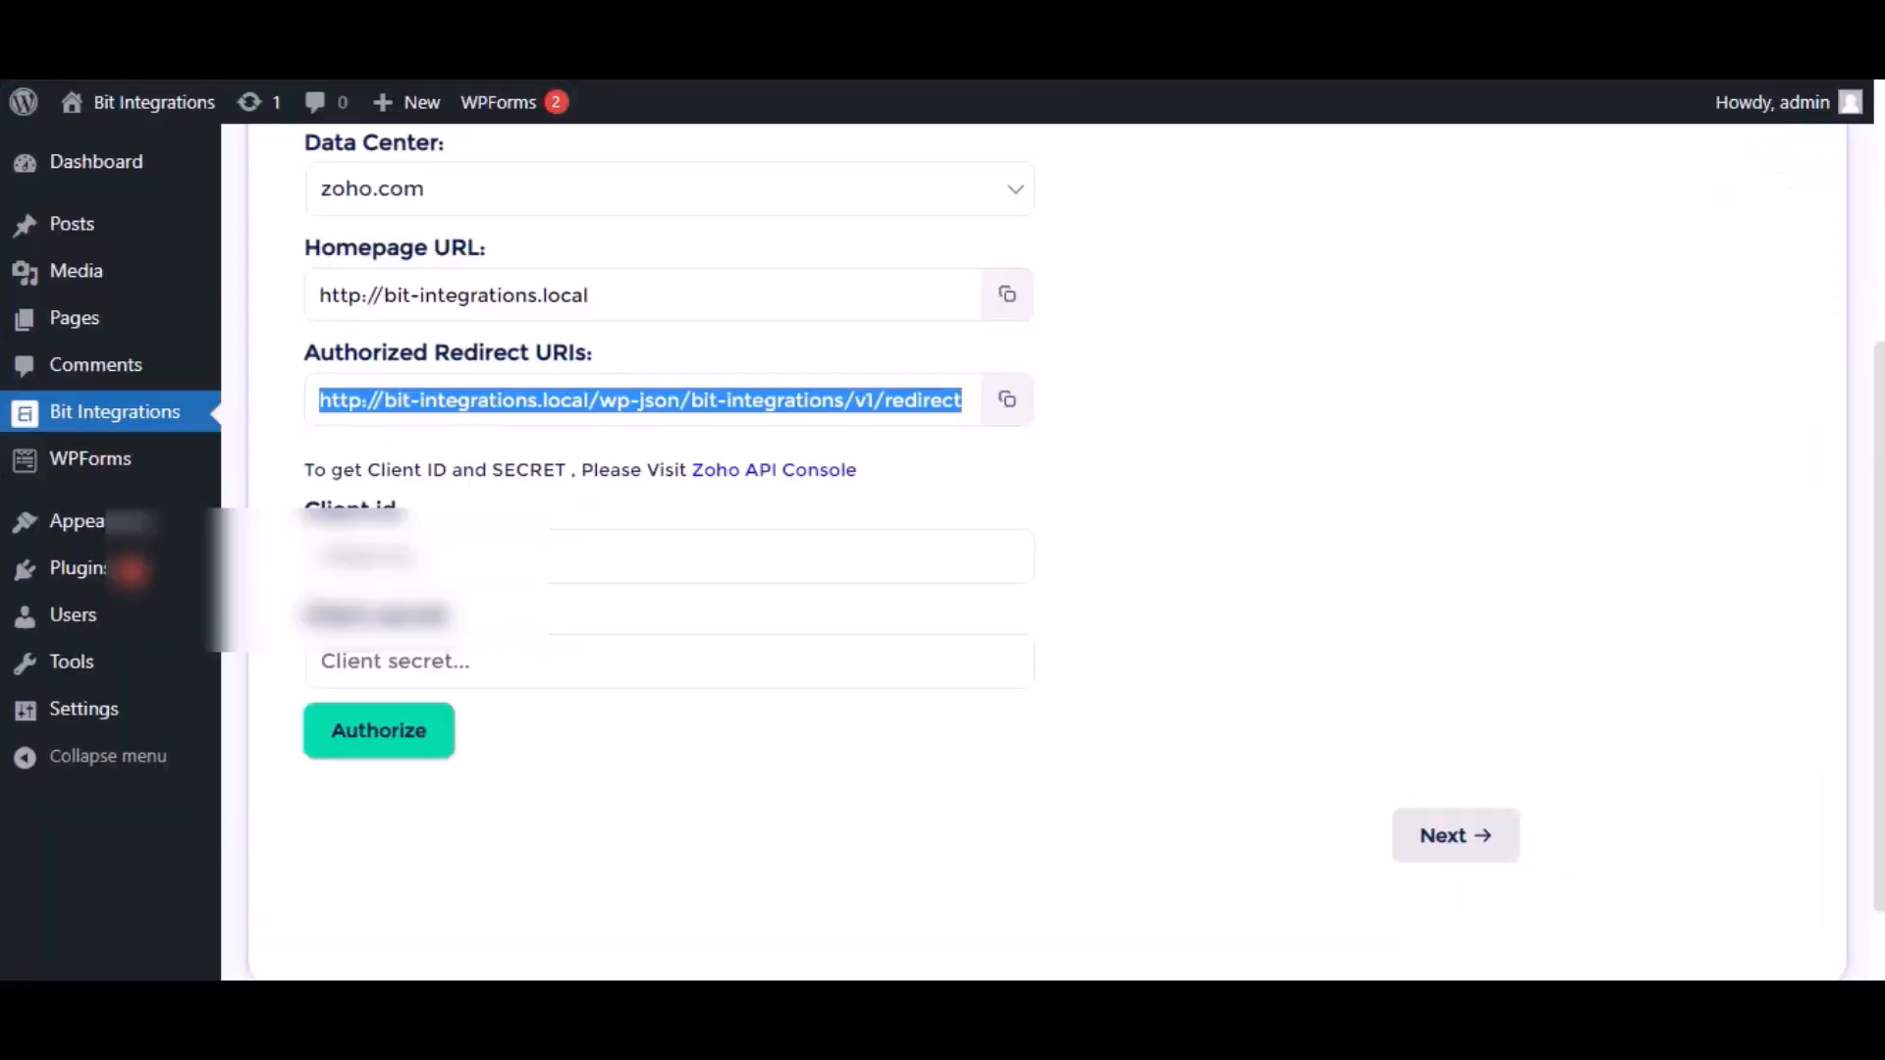
{"action": "left_click", "coordinate": [586, 556]}
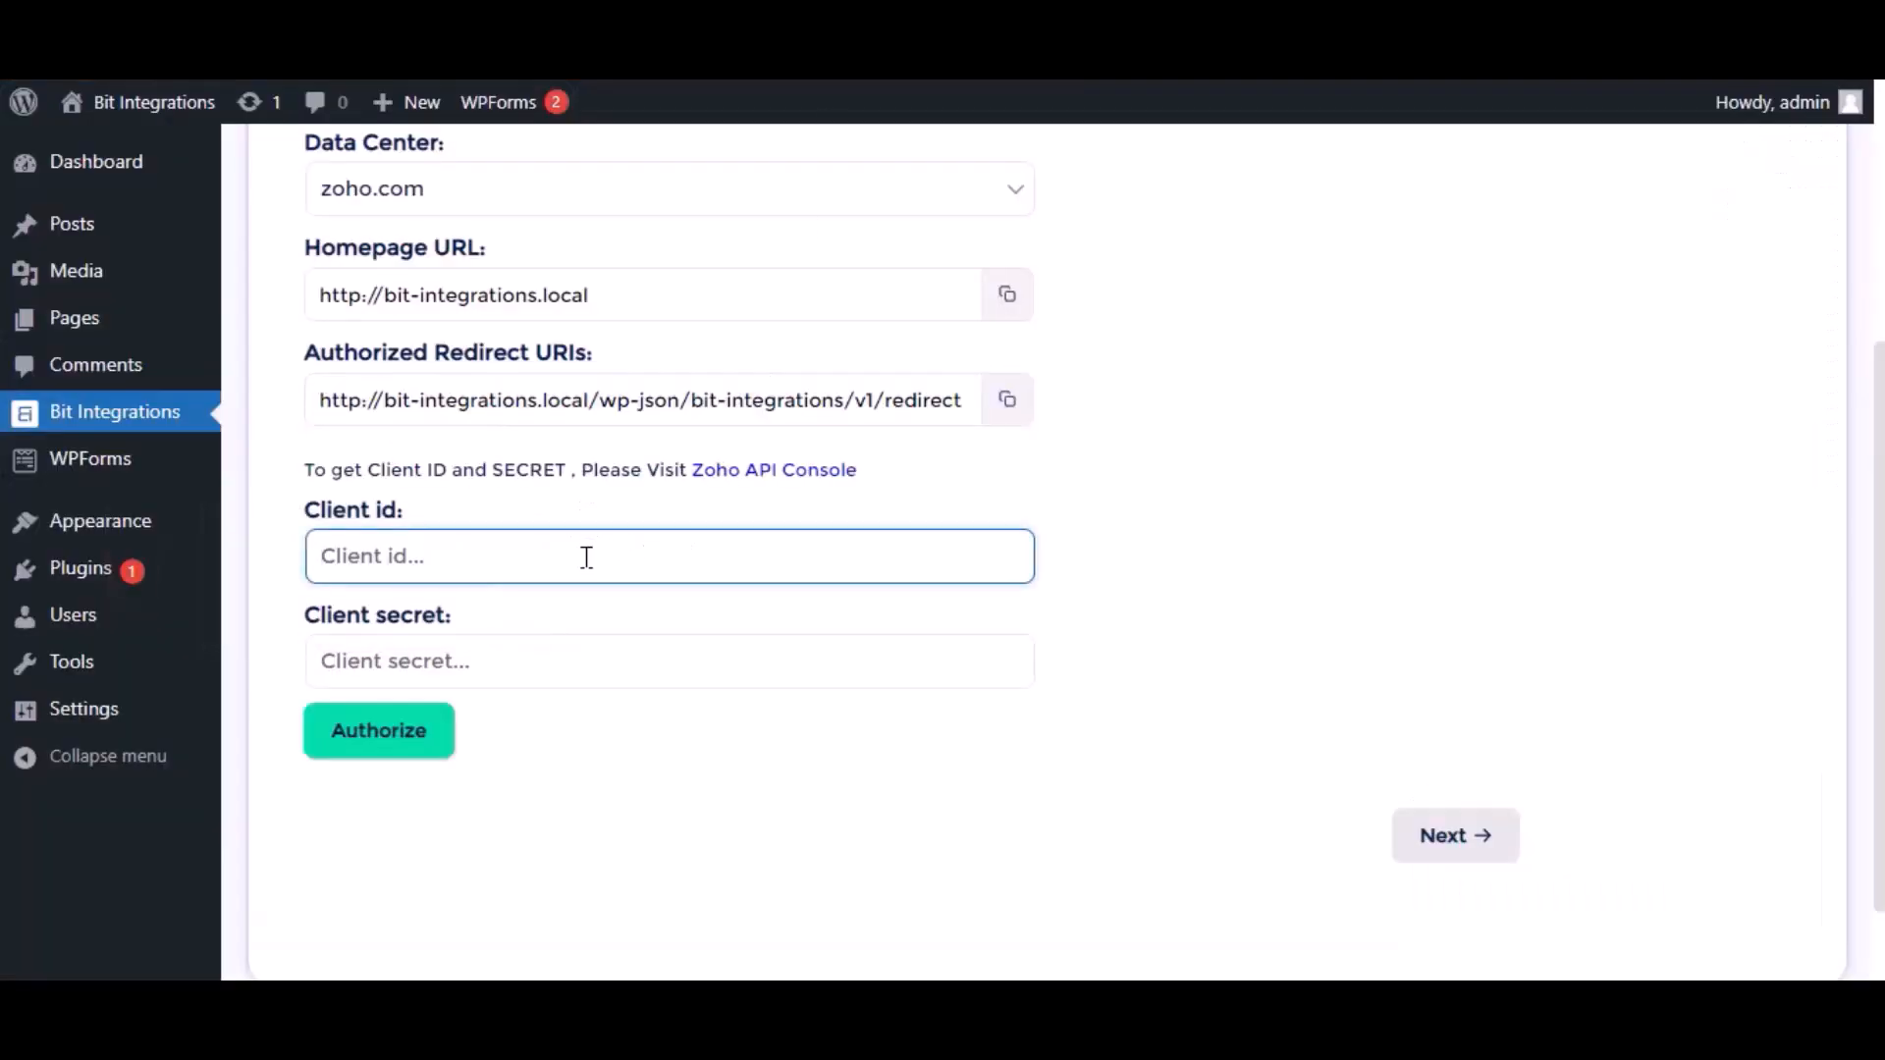
{"action": "key", "text": "ctrl+v"}
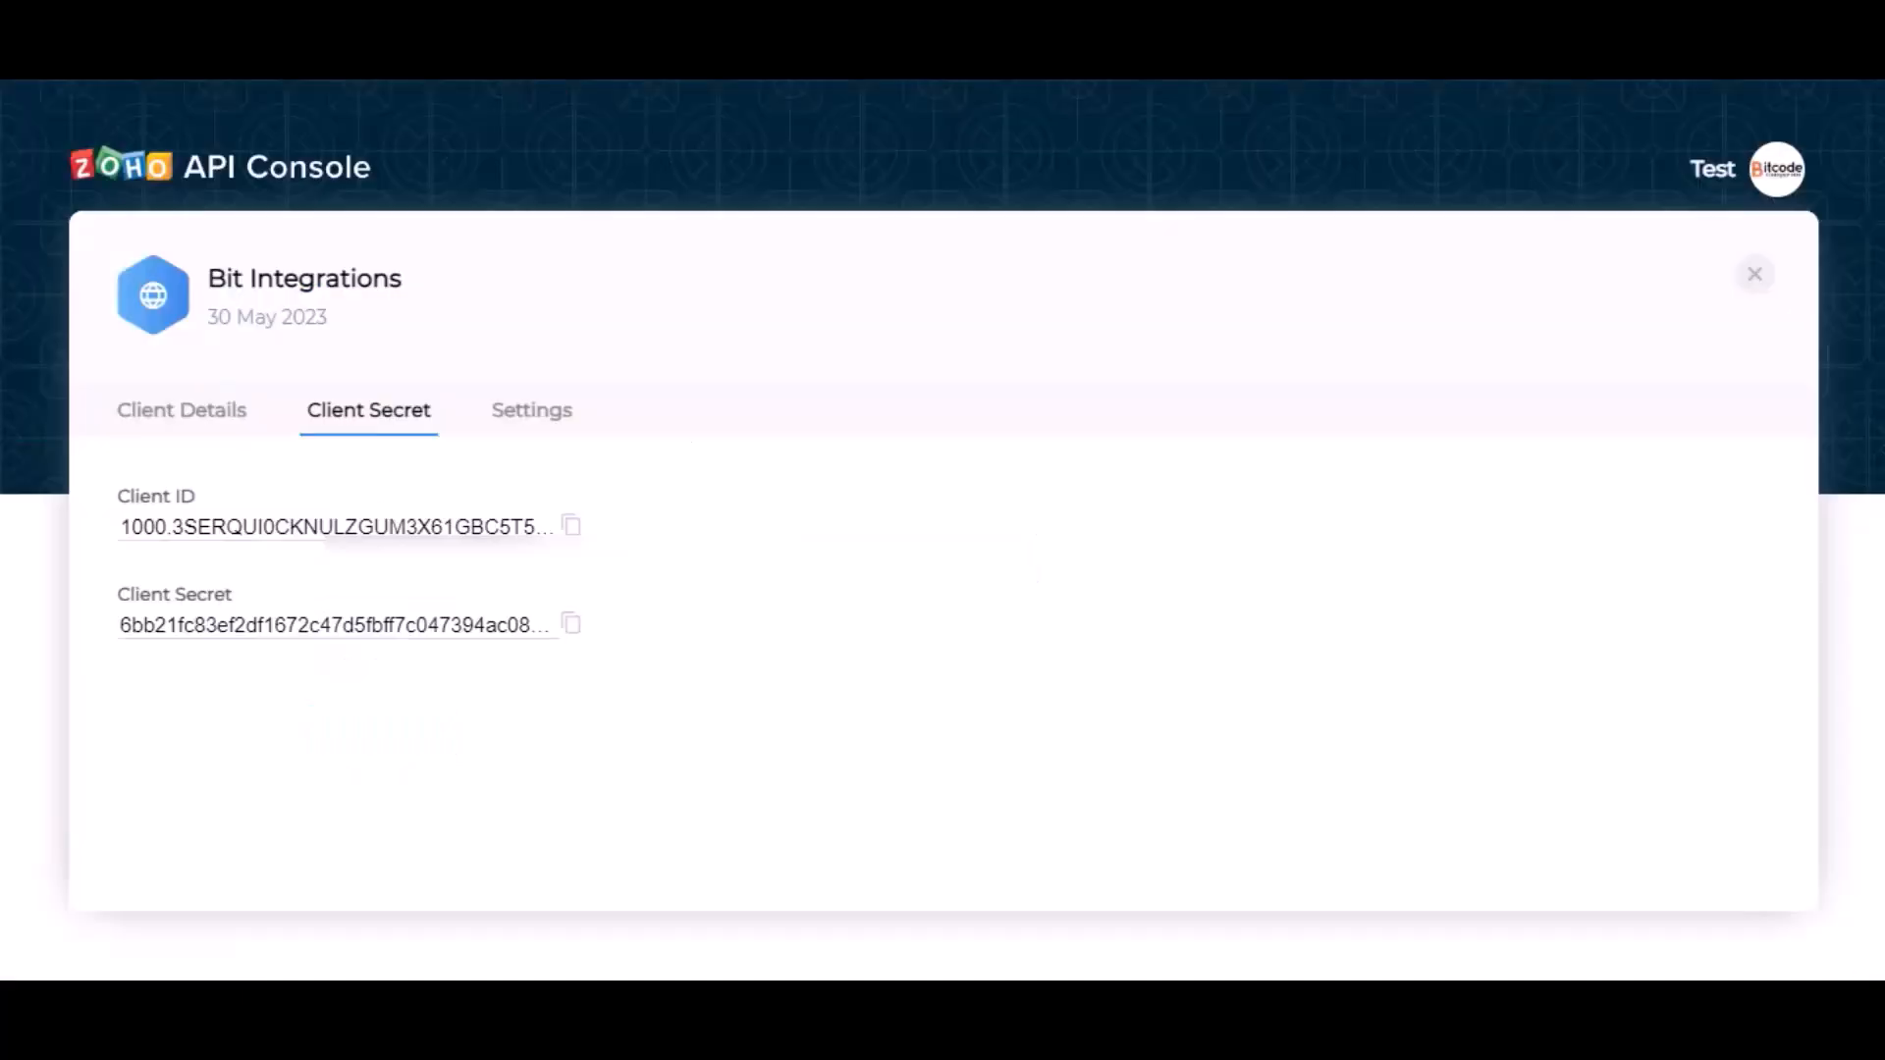
{"action": "left_click", "coordinate": [568, 625]}
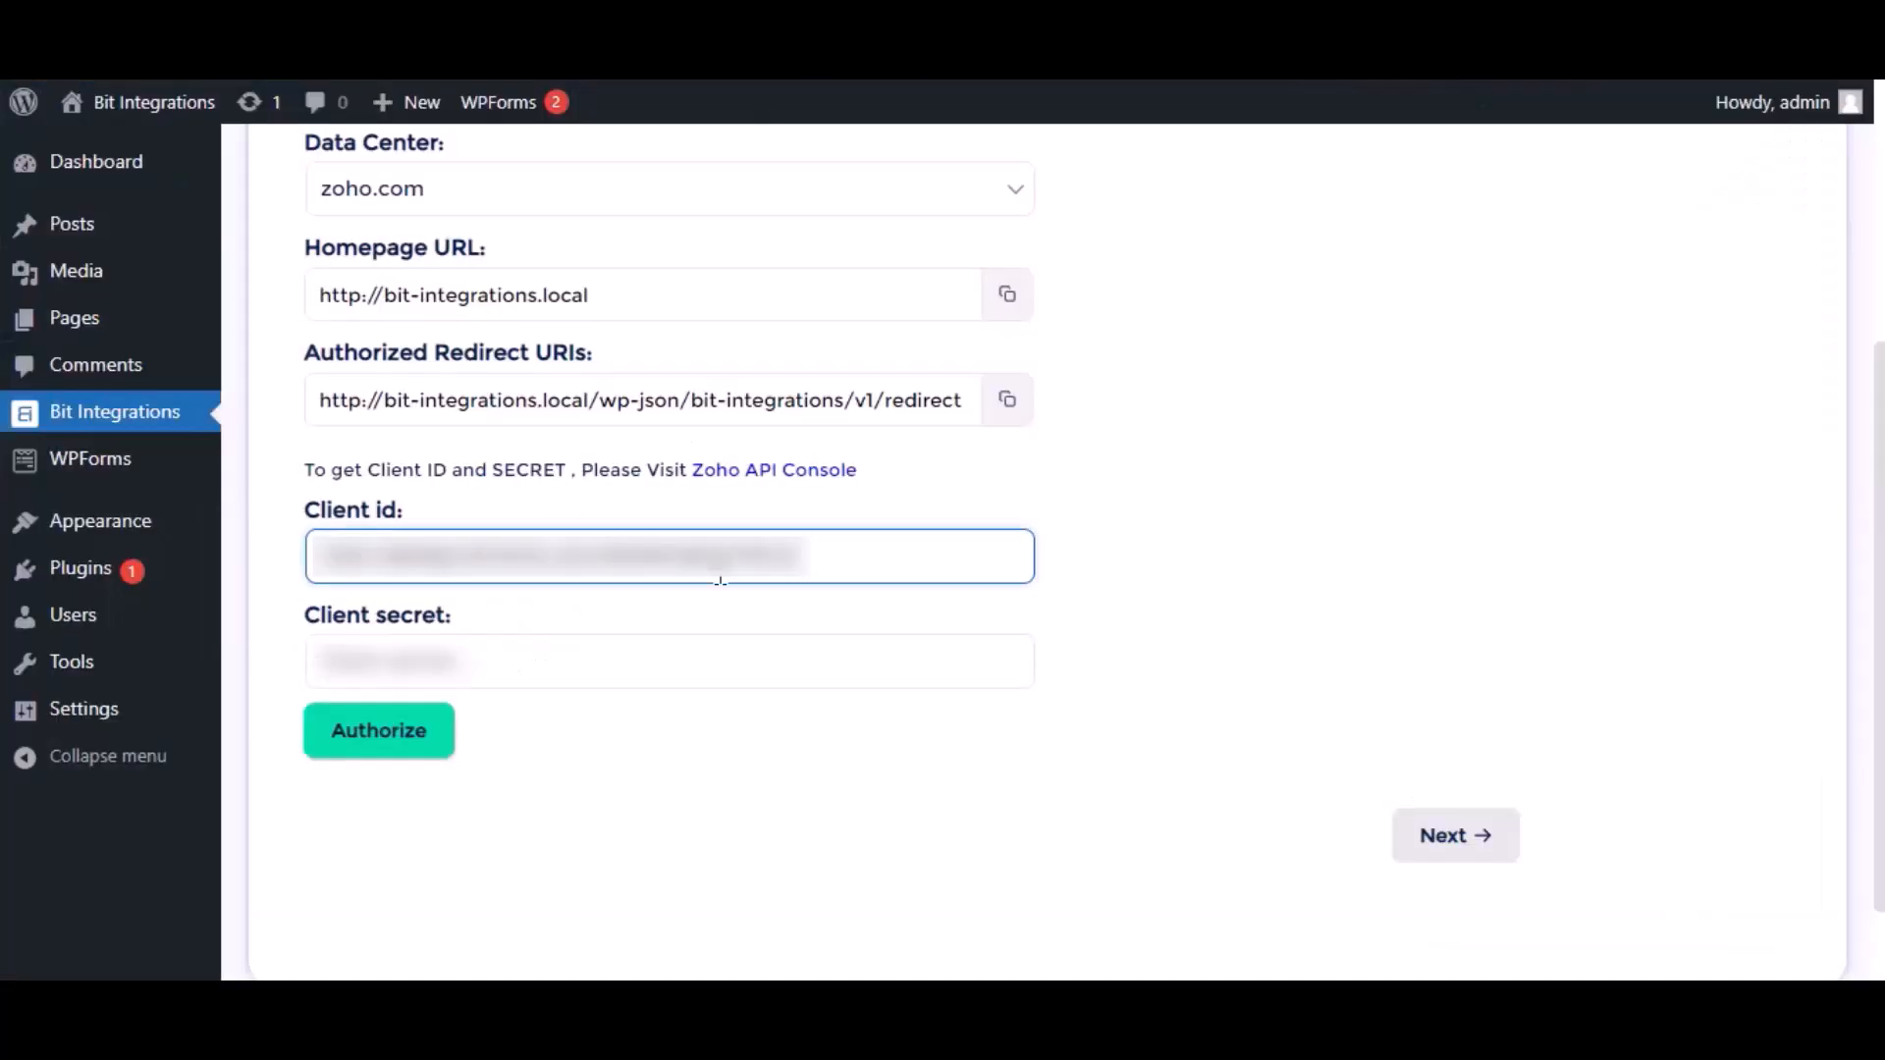
{"action": "left_click", "coordinate": [660, 675]}
{"action": "key", "text": "ctrl+v"}
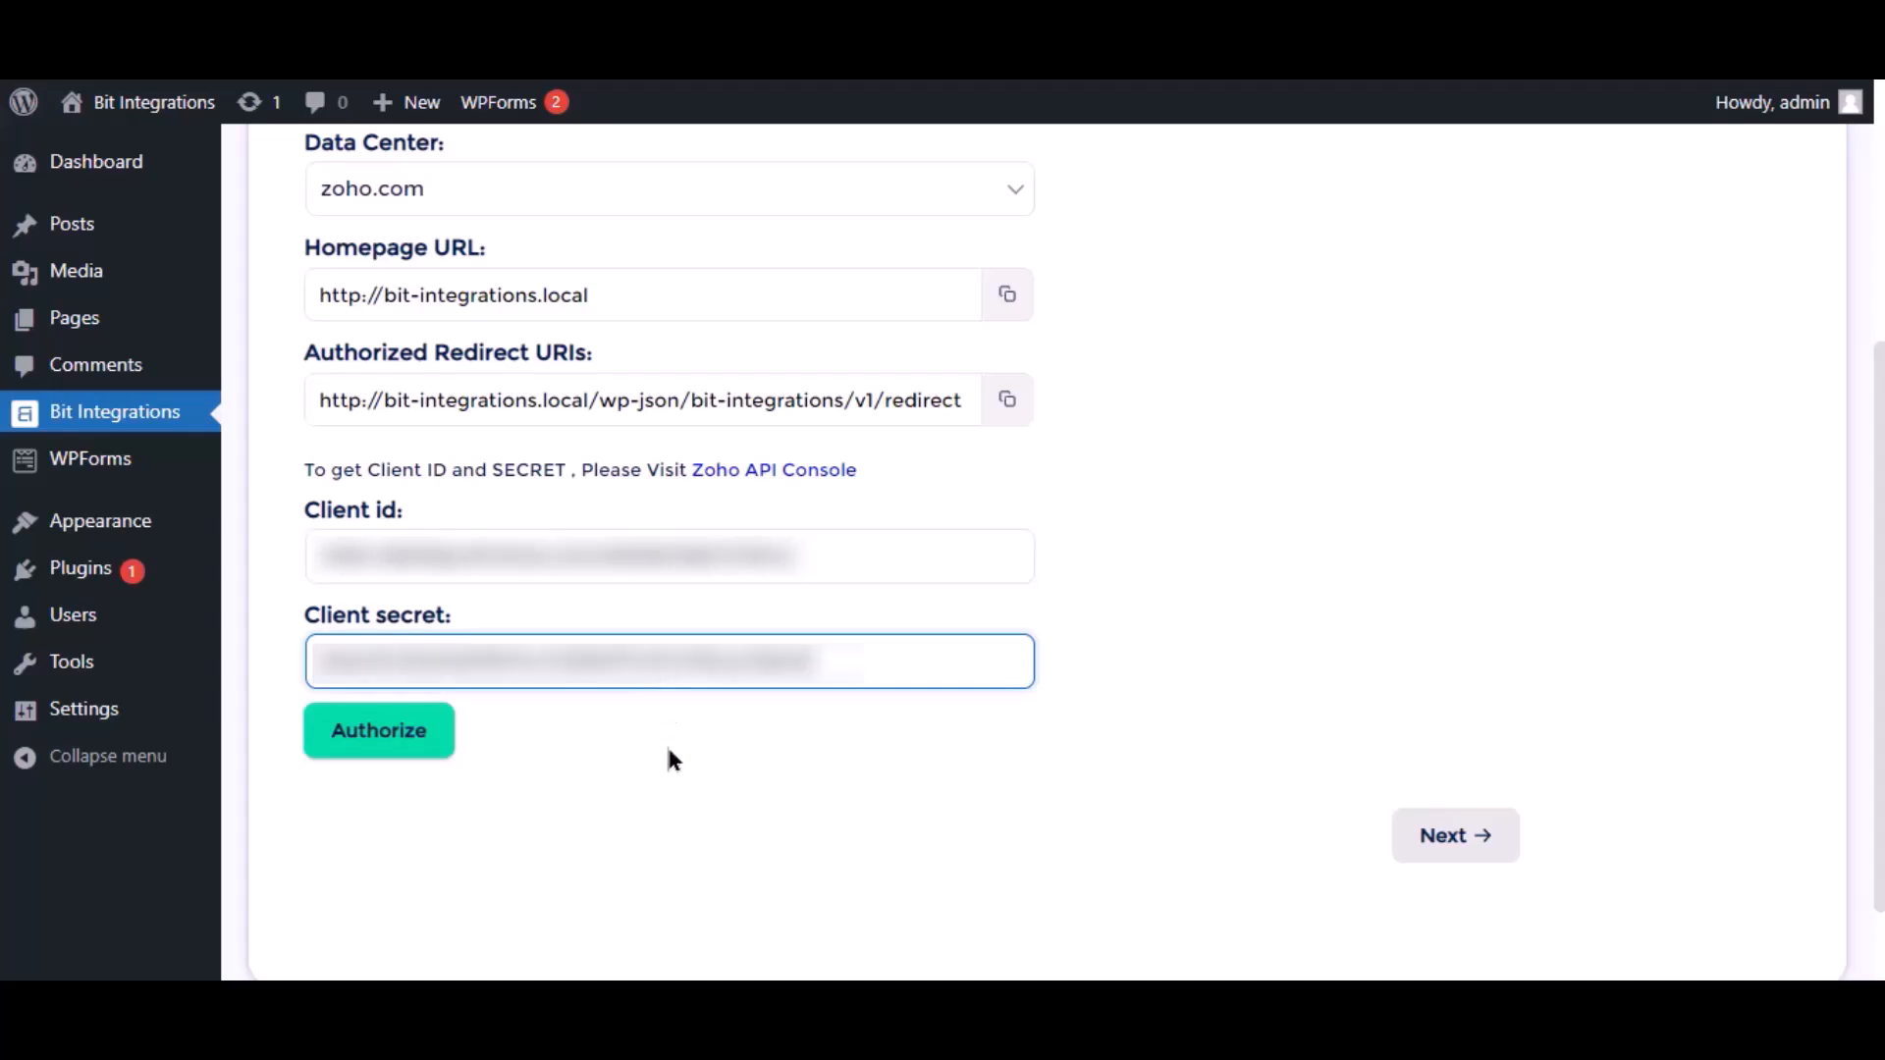
{"action": "left_click", "coordinate": [424, 735]}
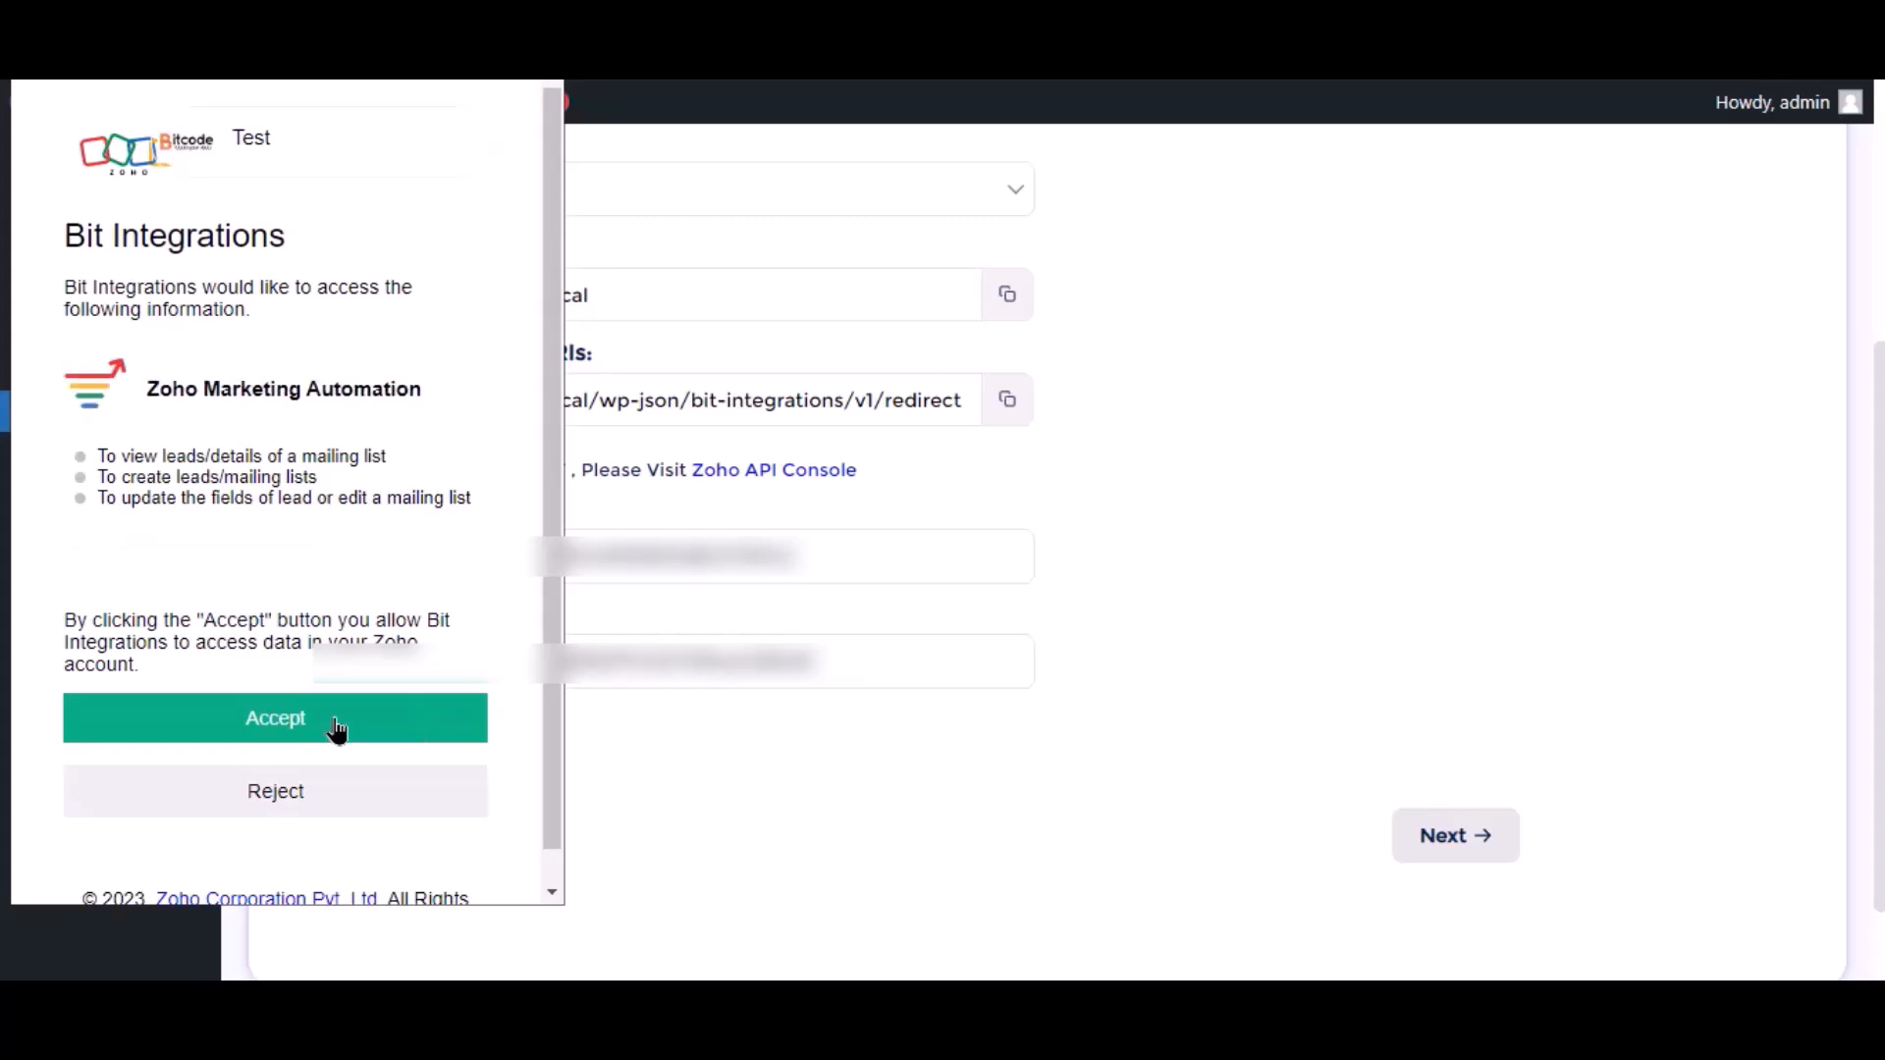
{"action": "left_click", "coordinate": [335, 728]}
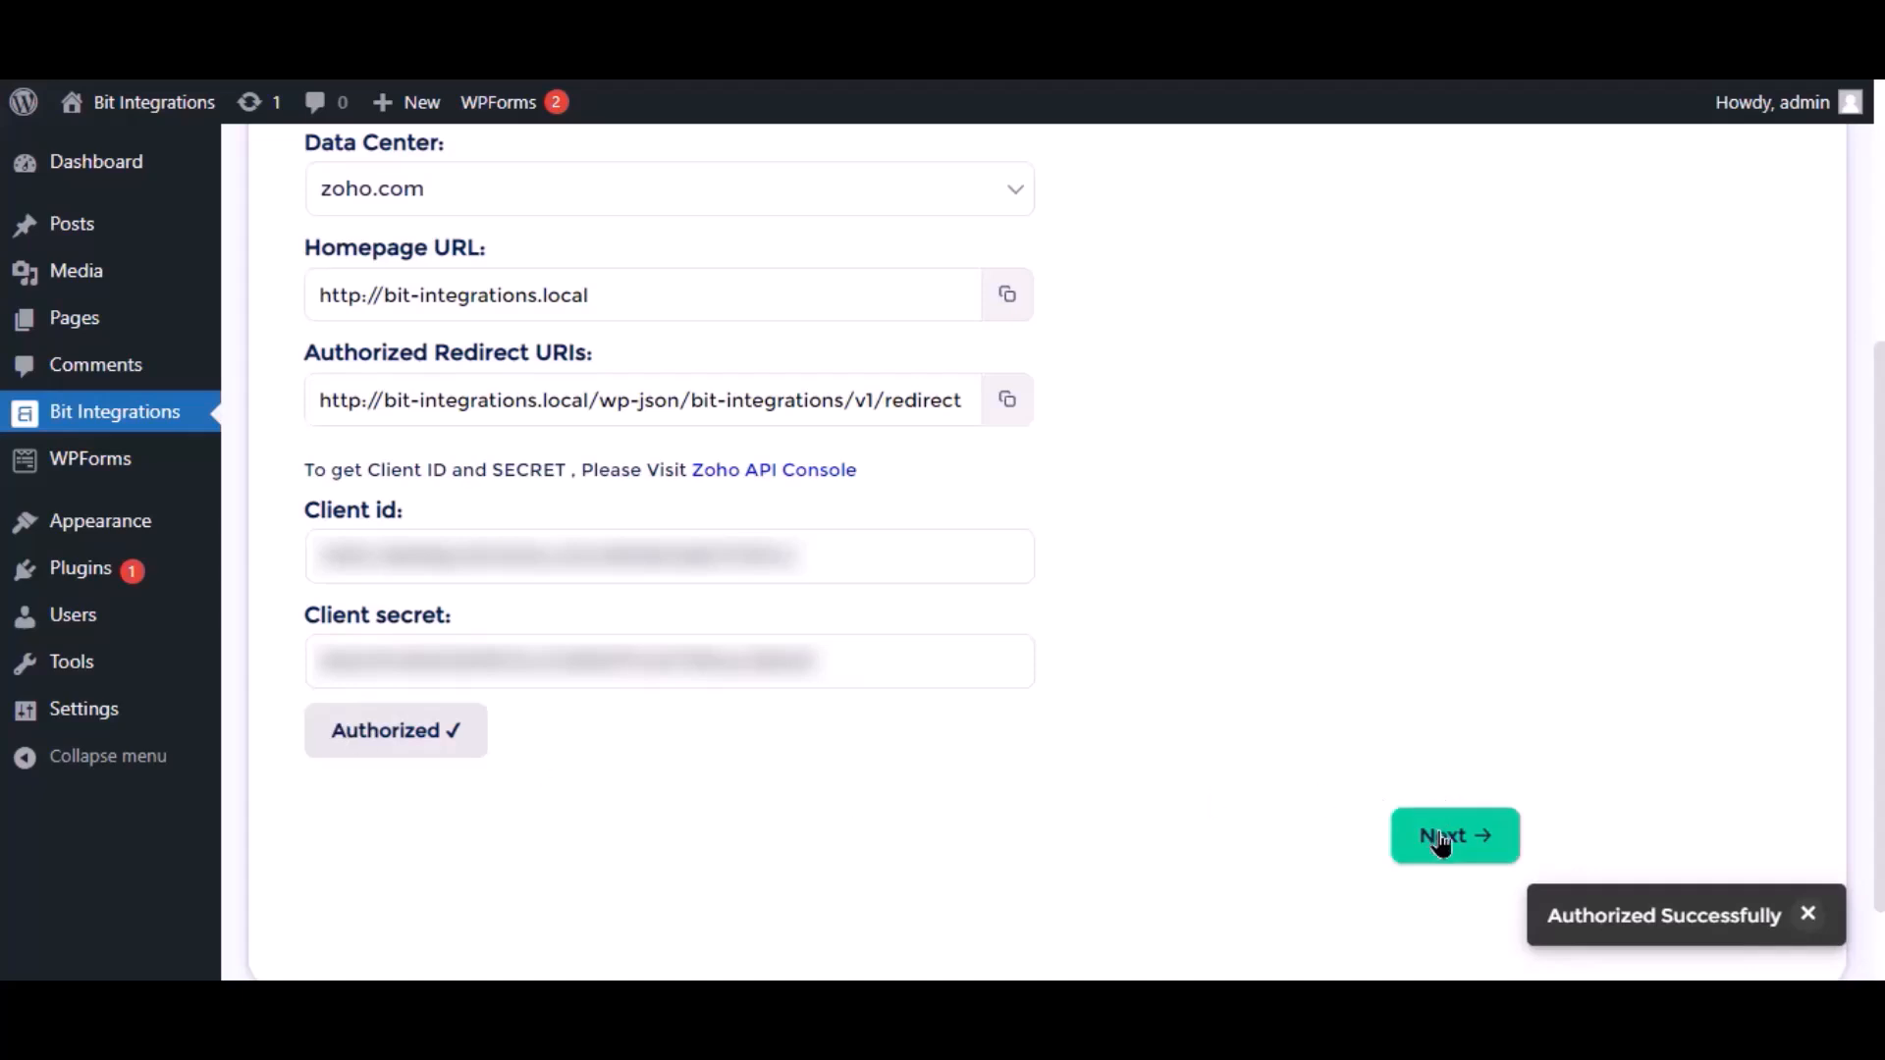
Select the Bit Integrations mailing list and map the form's Email to Contact Email
{"action": "left_click", "coordinate": [1440, 837]}
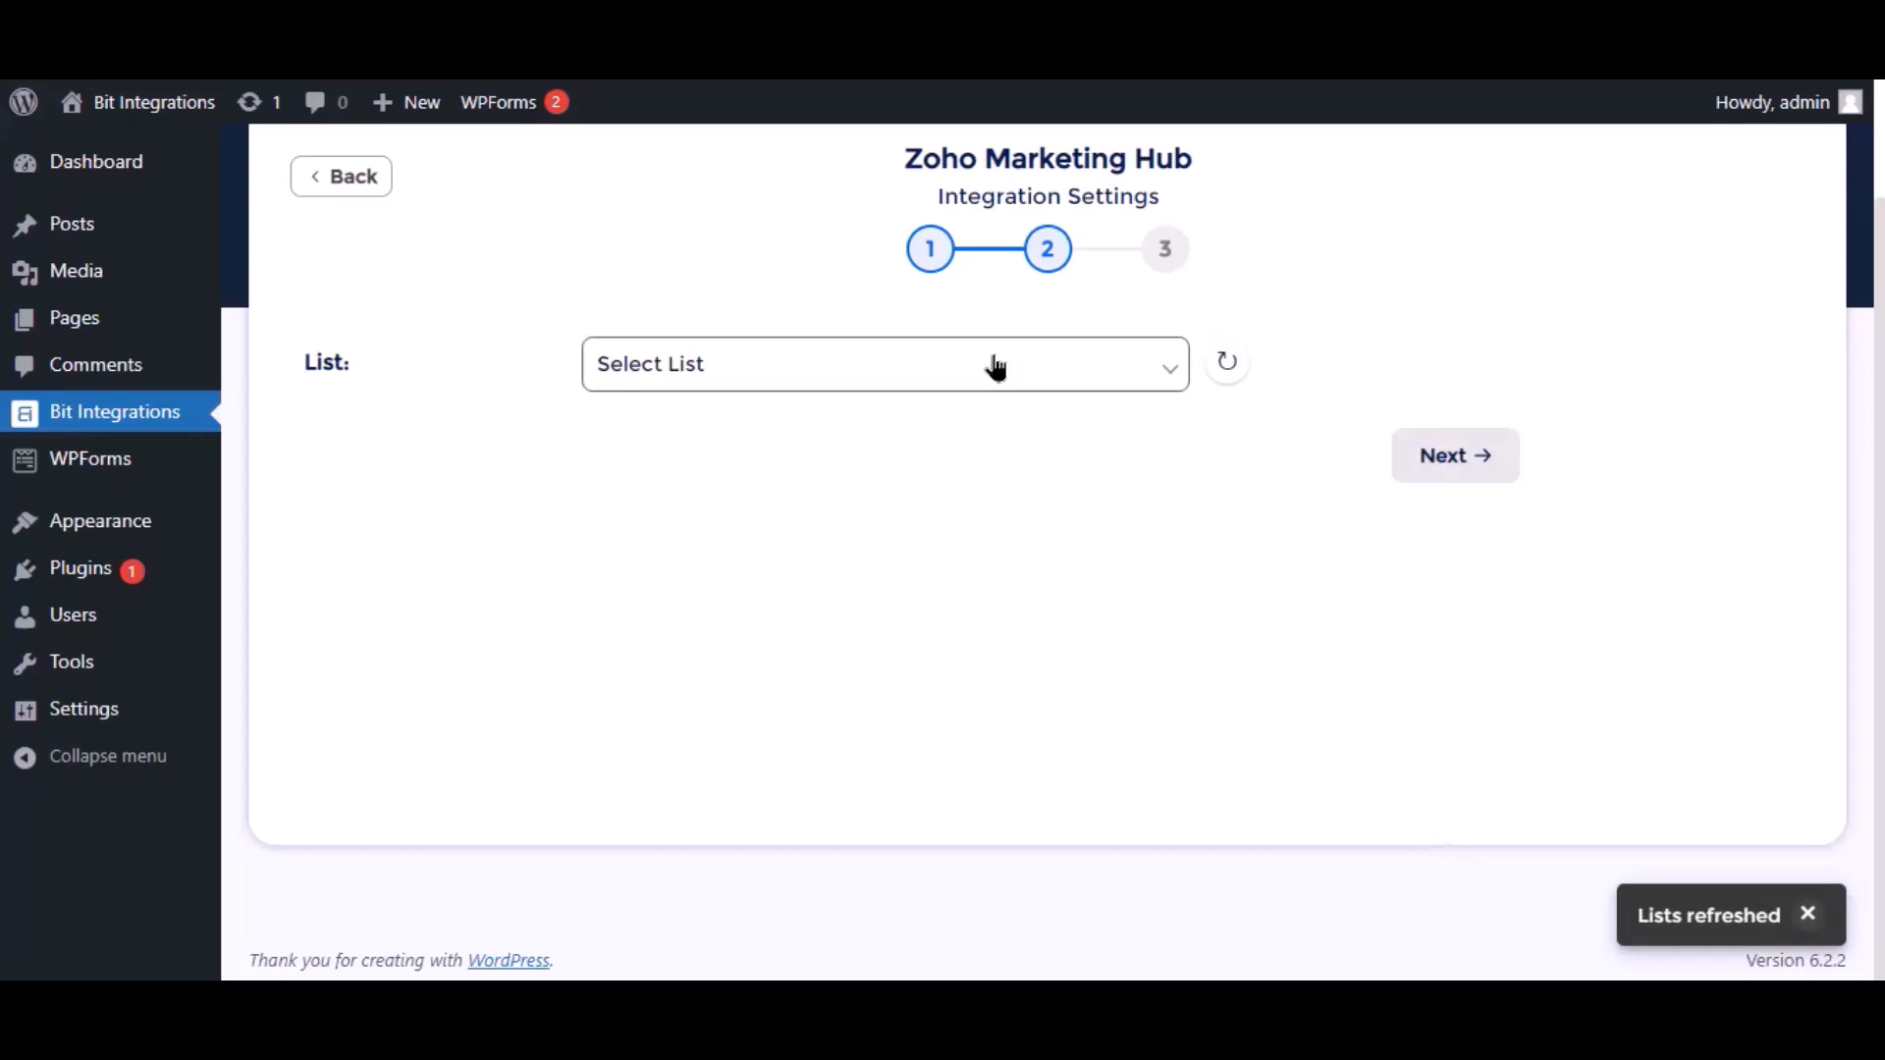
{"action": "left_click", "coordinate": [994, 365]}
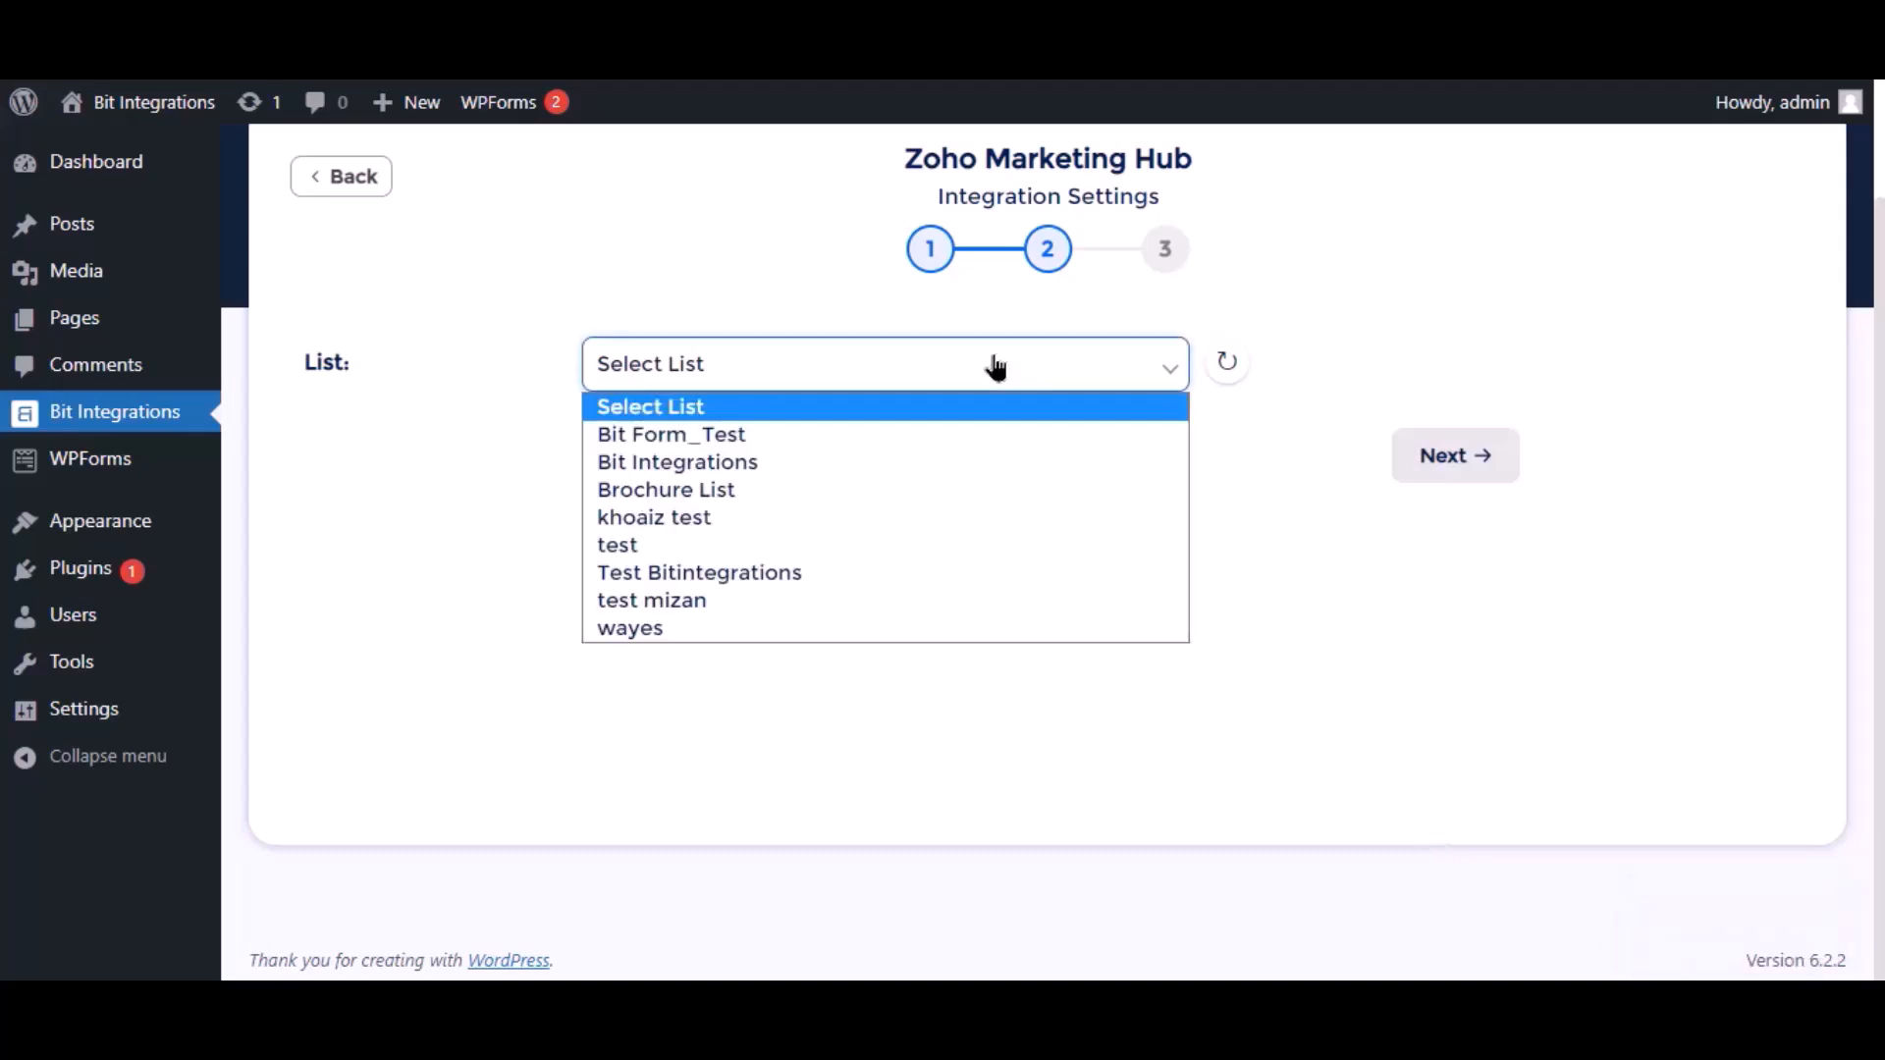
{"action": "left_click", "coordinate": [665, 463]}
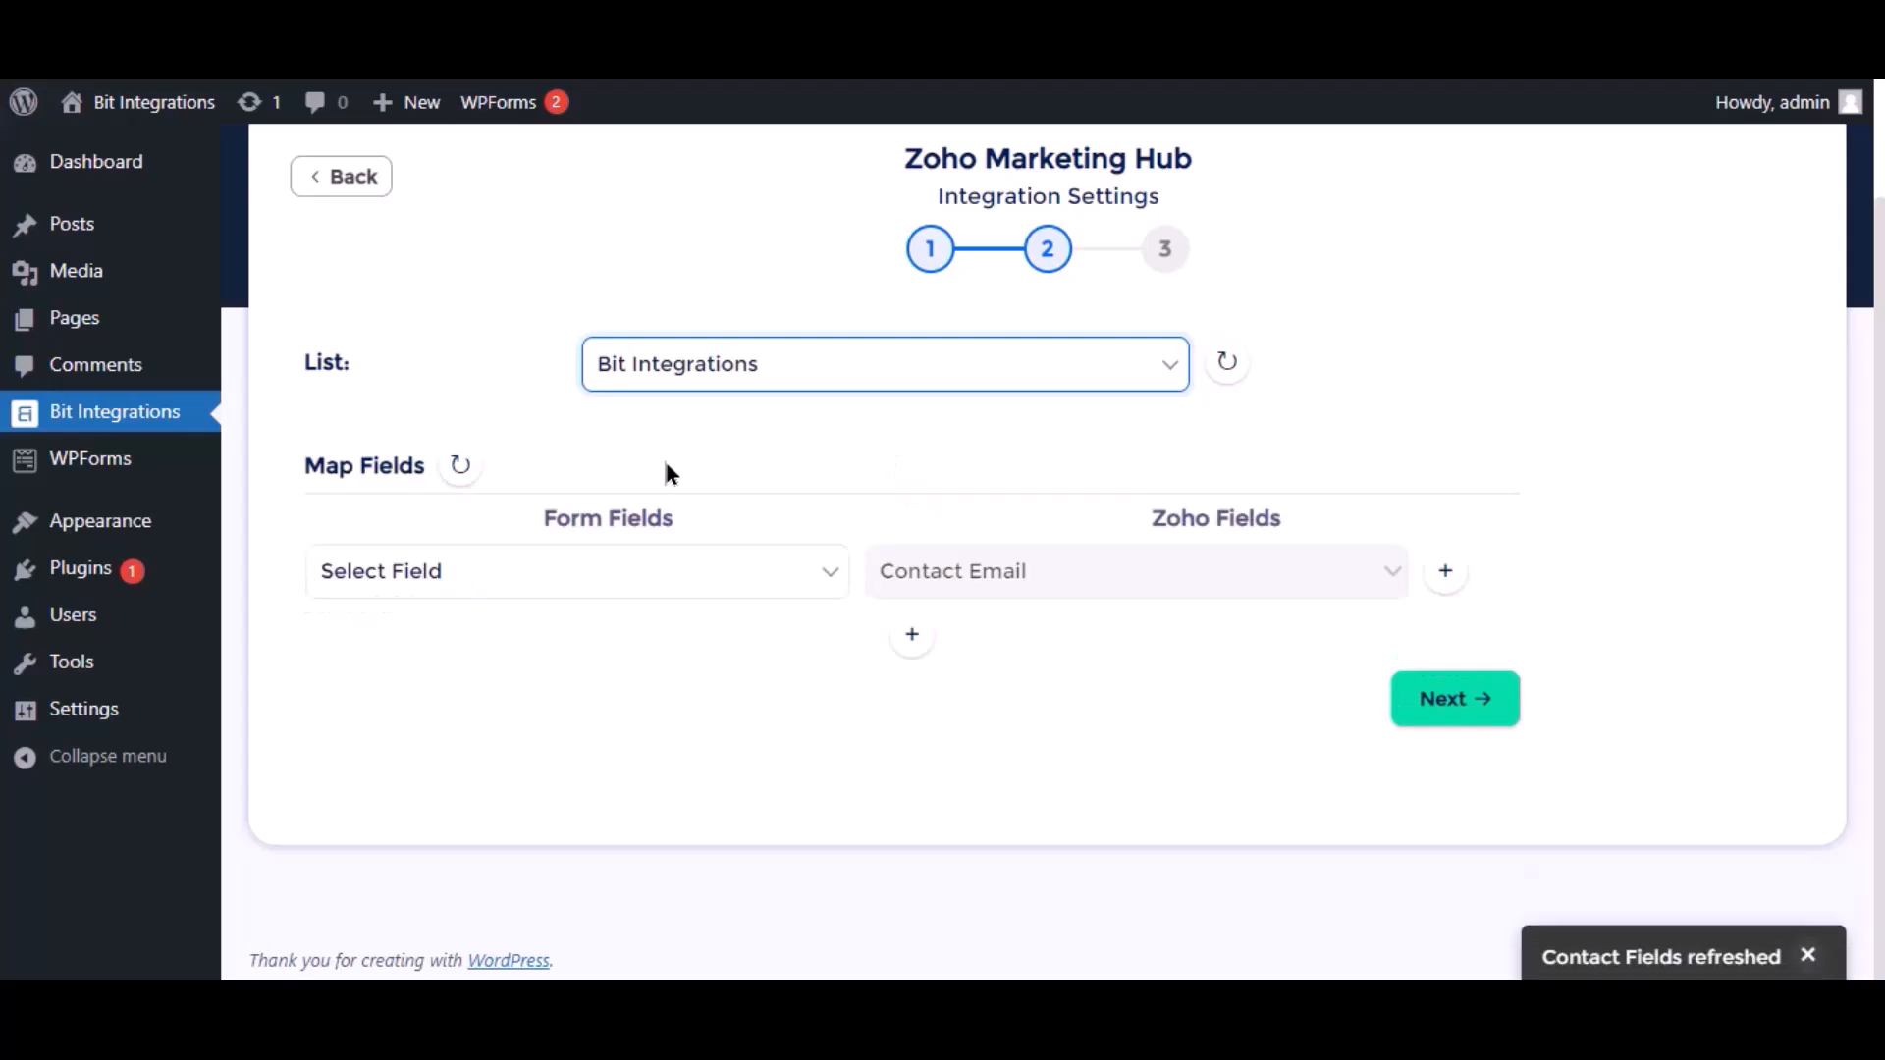
{"action": "left_click", "coordinate": [758, 587]}
{"action": "left_click", "coordinate": [410, 699]}
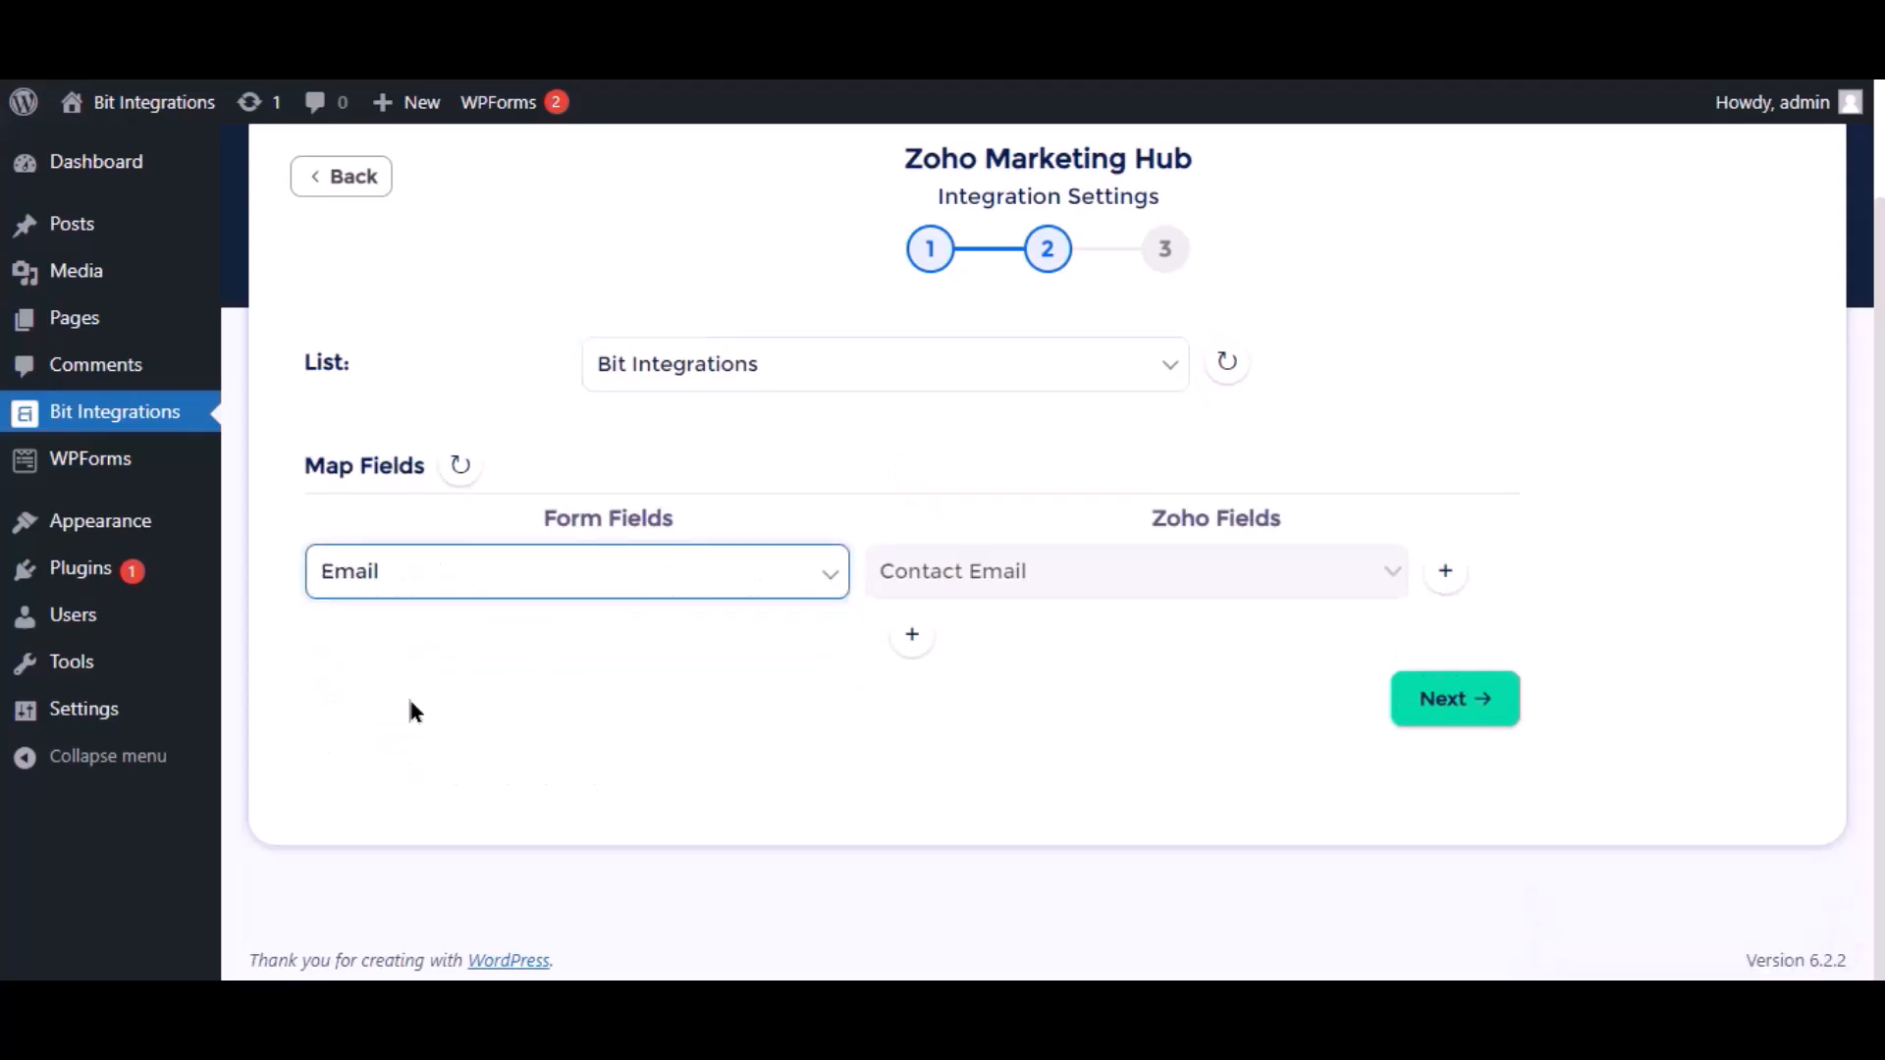
Add mapping rows for Name → Last Name and Phone → Phone, then proceed
{"action": "left_click", "coordinate": [905, 640]}
{"action": "left_click", "coordinate": [579, 648]}
{"action": "left_click", "coordinate": [452, 734]}
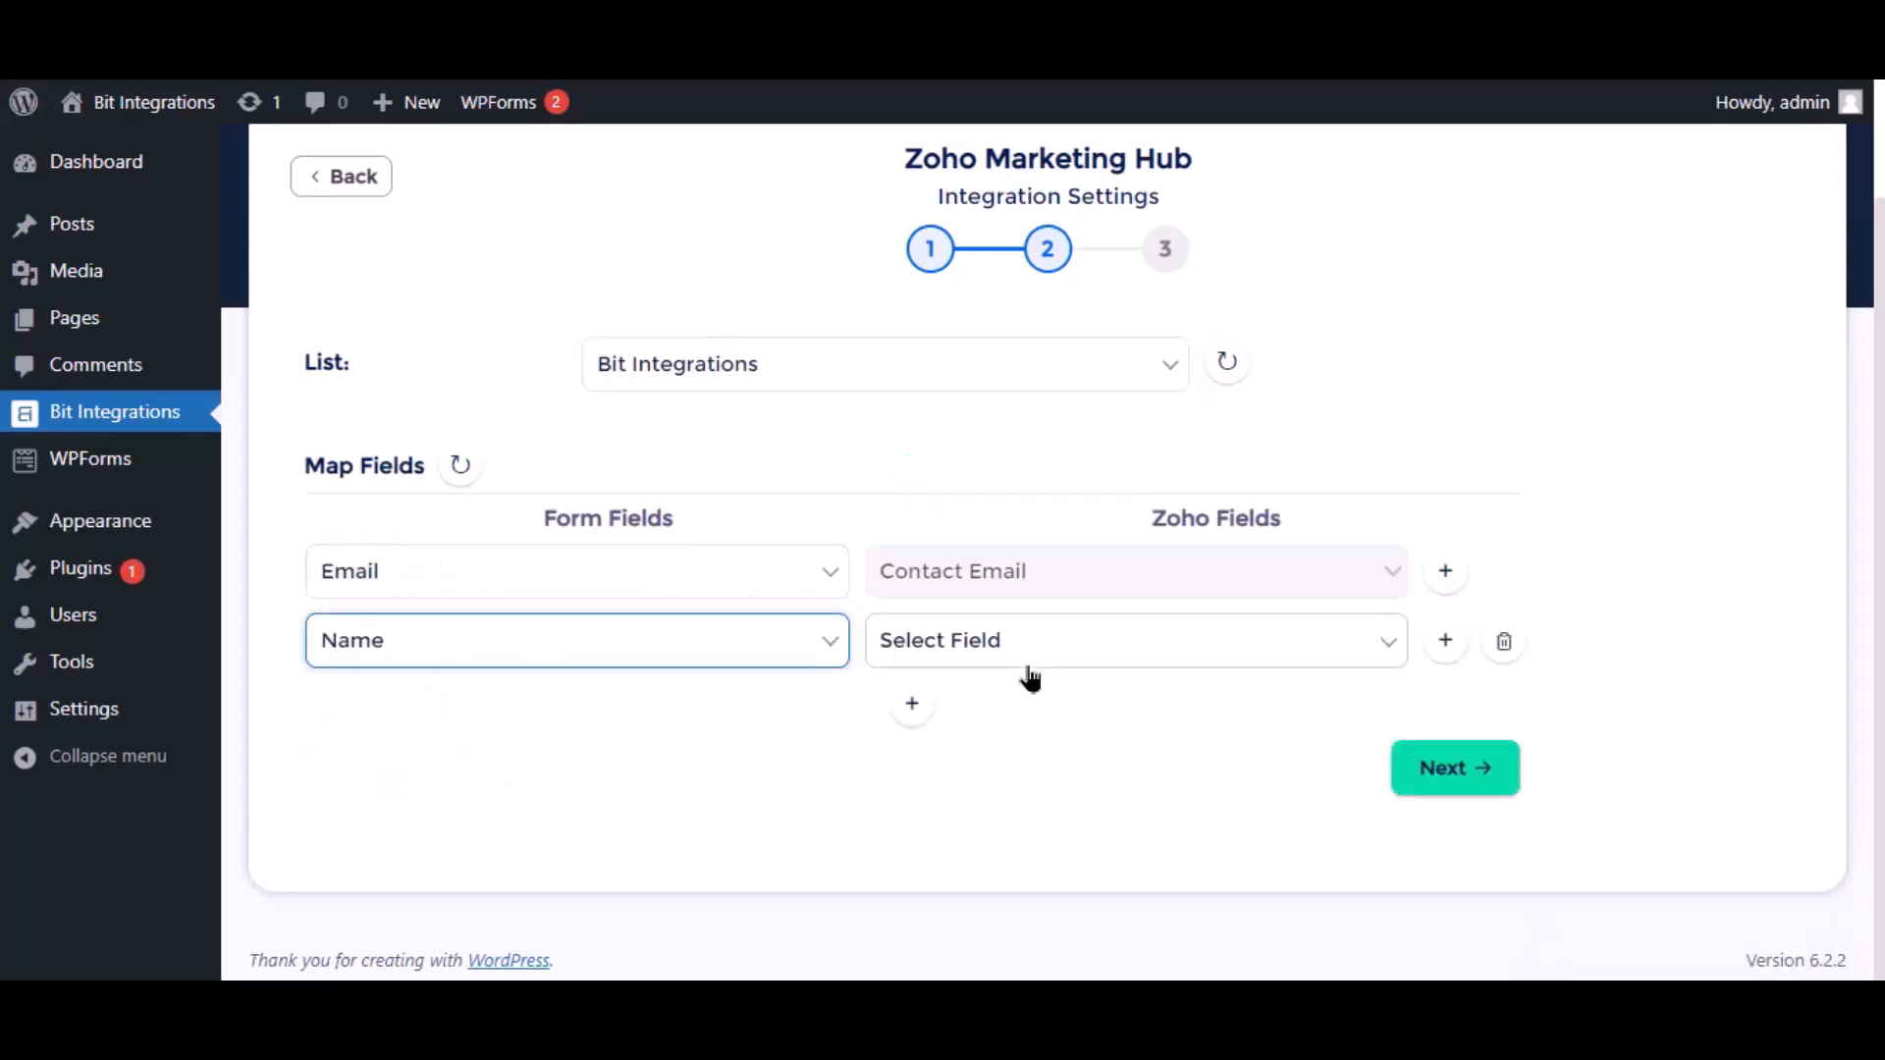
{"action": "left_click", "coordinate": [1027, 660]}
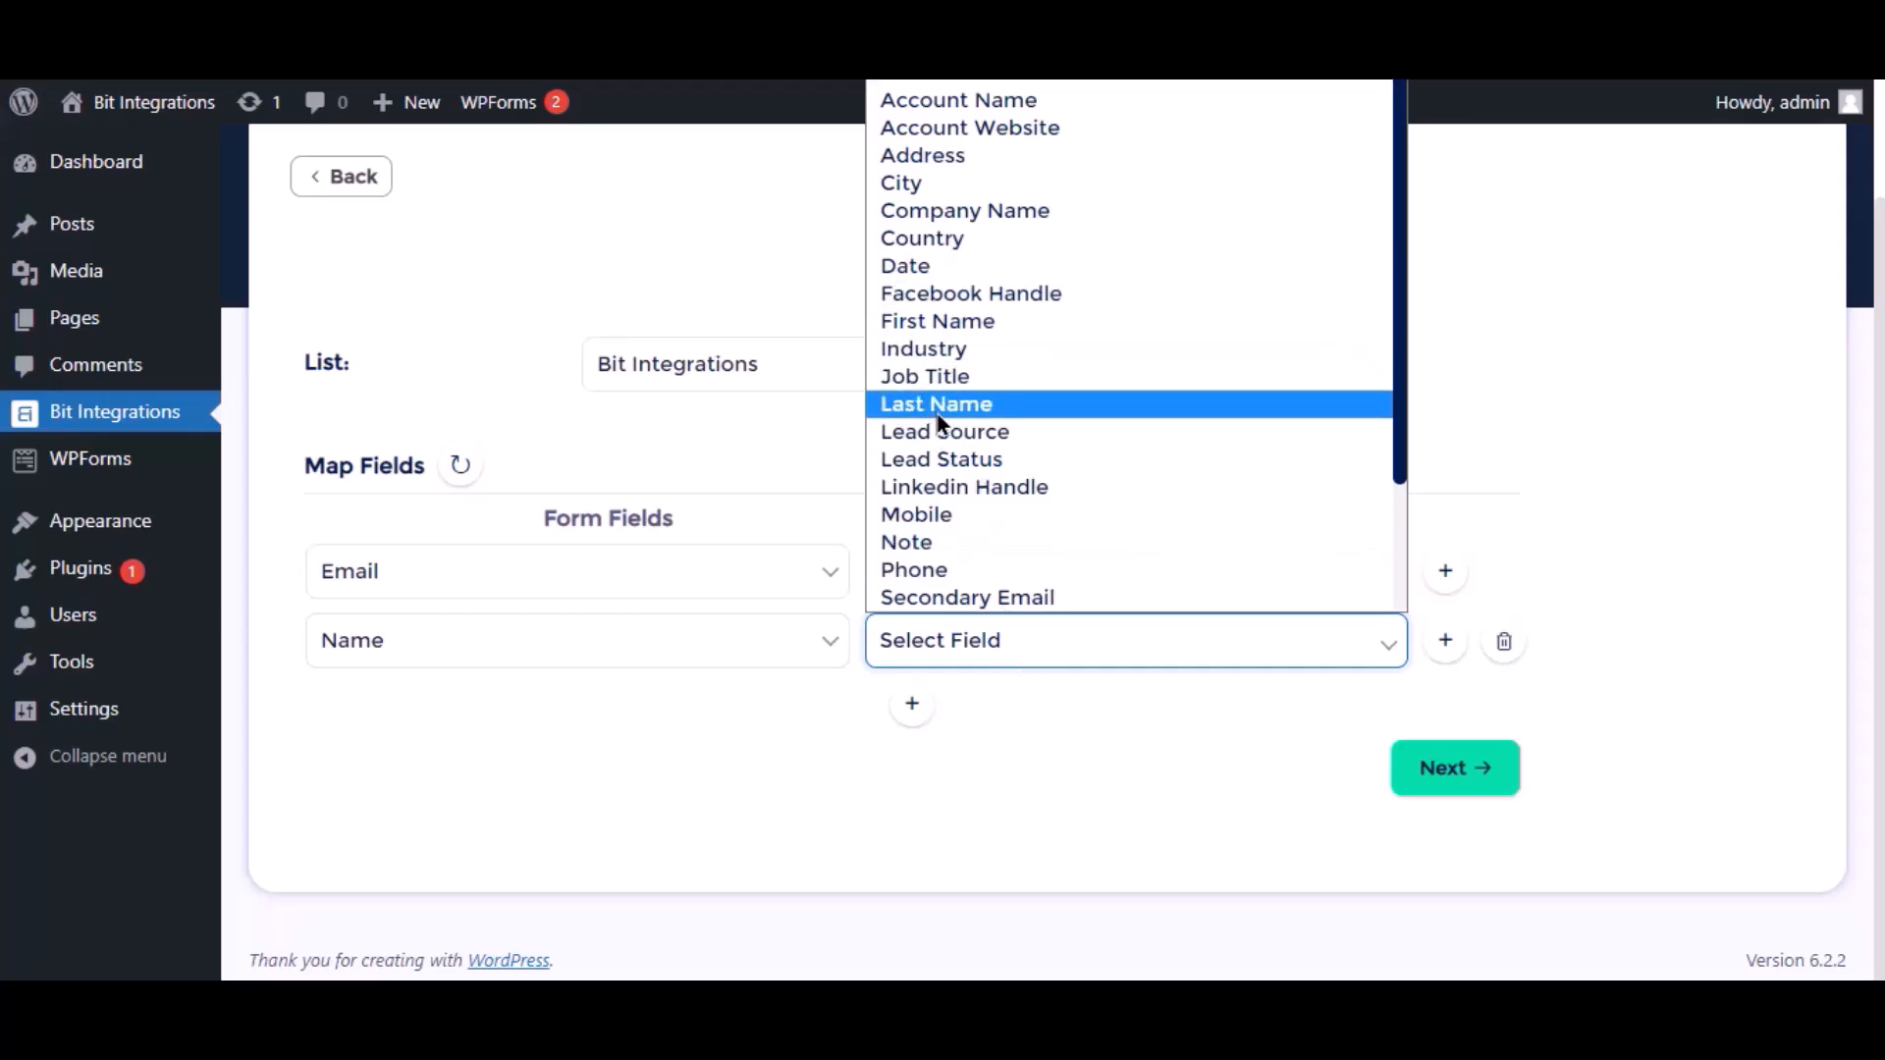
{"action": "left_click", "coordinate": [967, 403]}
{"action": "left_click", "coordinate": [912, 703]}
{"action": "left_click", "coordinate": [550, 712]}
{"action": "left_click", "coordinate": [420, 859]}
{"action": "left_click", "coordinate": [988, 722]}
{"action": "left_click", "coordinate": [960, 639]}
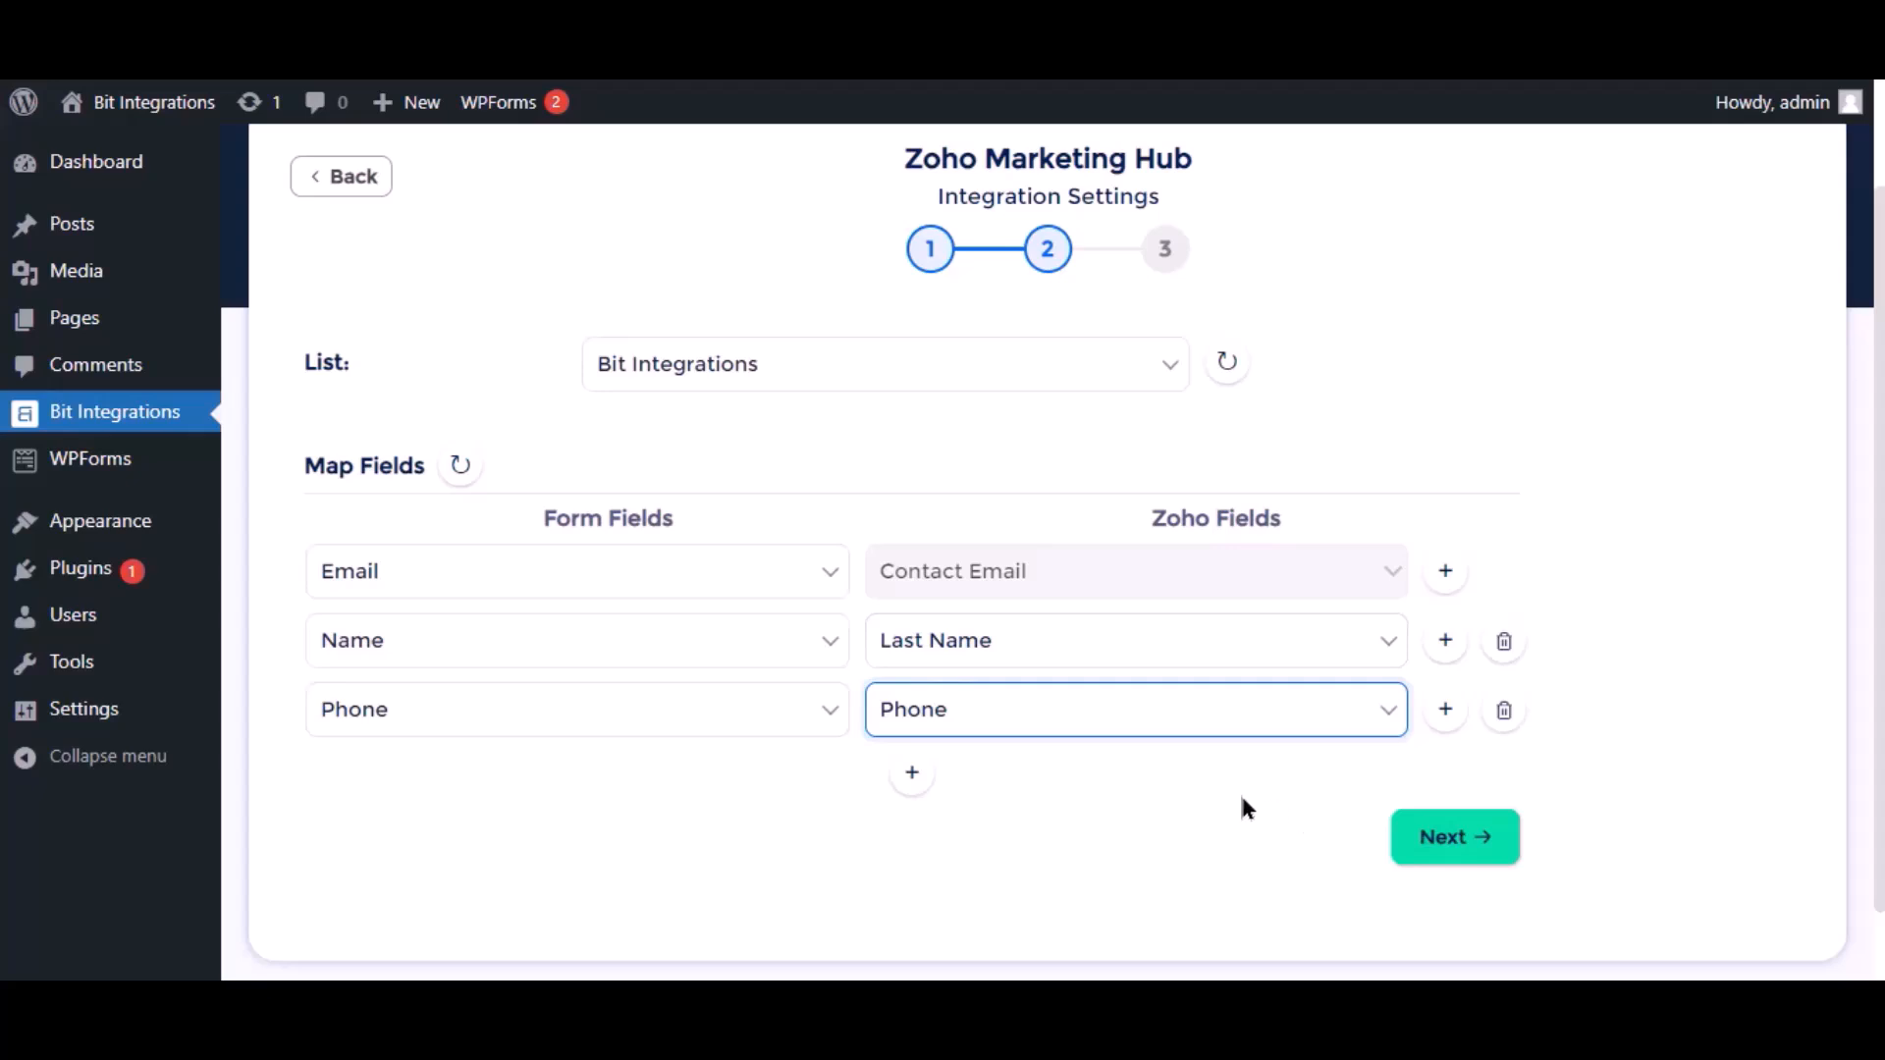
{"action": "scroll", "coordinate": [1241, 800], "scroll_direction": "down", "scroll_amount": 2}
{"action": "left_click", "coordinate": [1434, 764]}
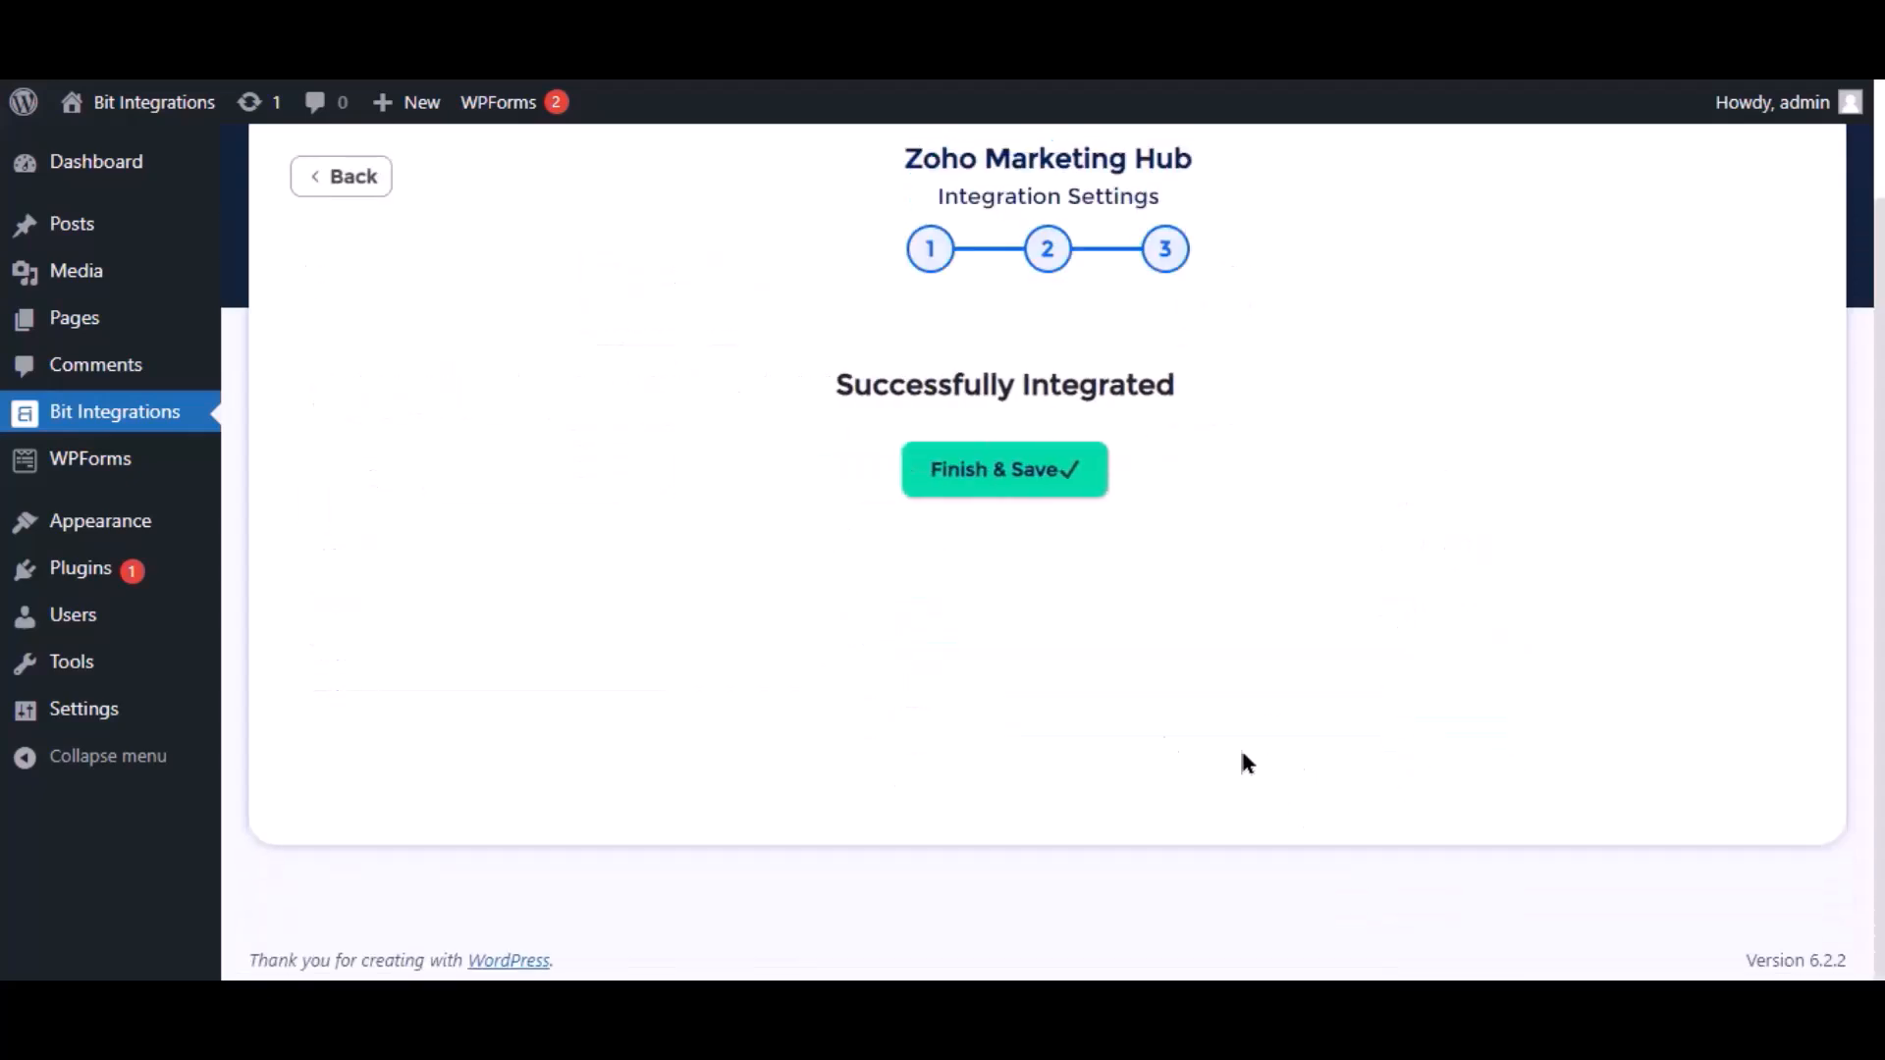
Save the integration and enter 'Bit Integrations' as the test entry's name
{"action": "left_click", "coordinate": [1025, 492]}
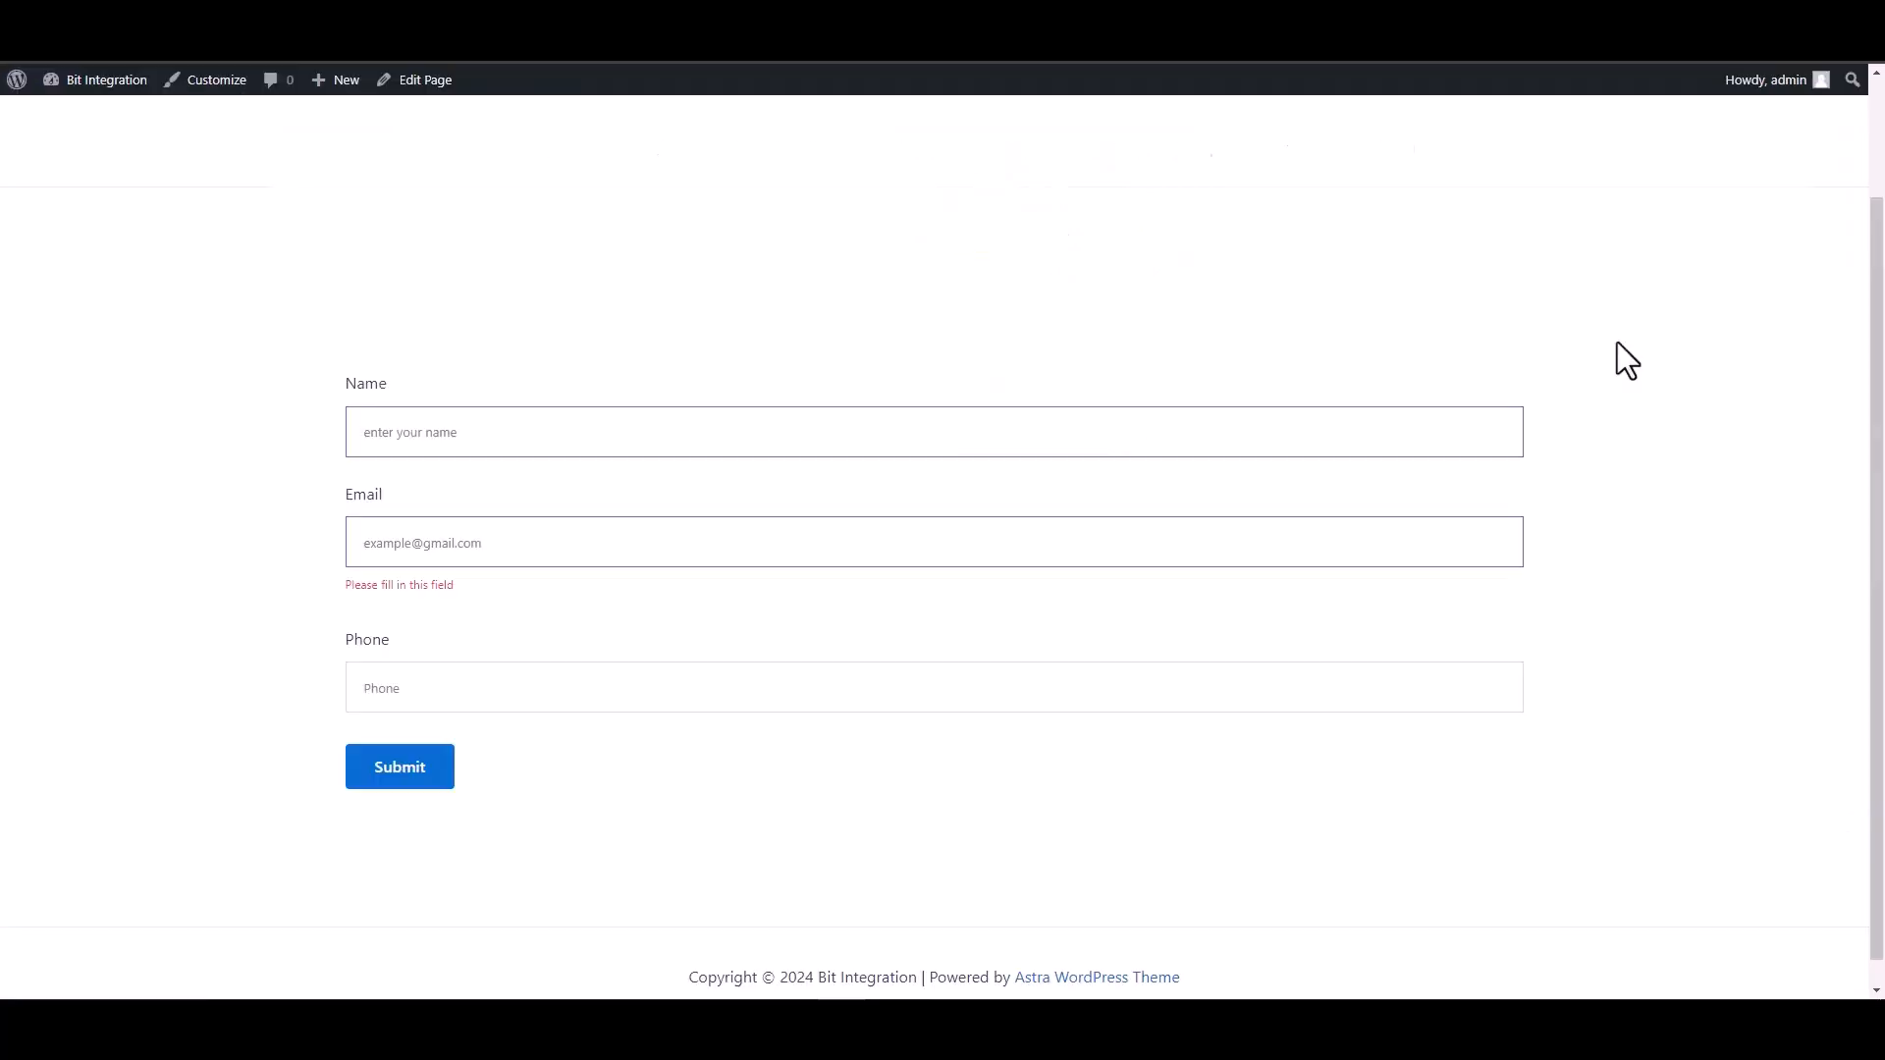
{"action": "type", "text": "BIT"}
{"action": "key", "text": "BackSpace"}
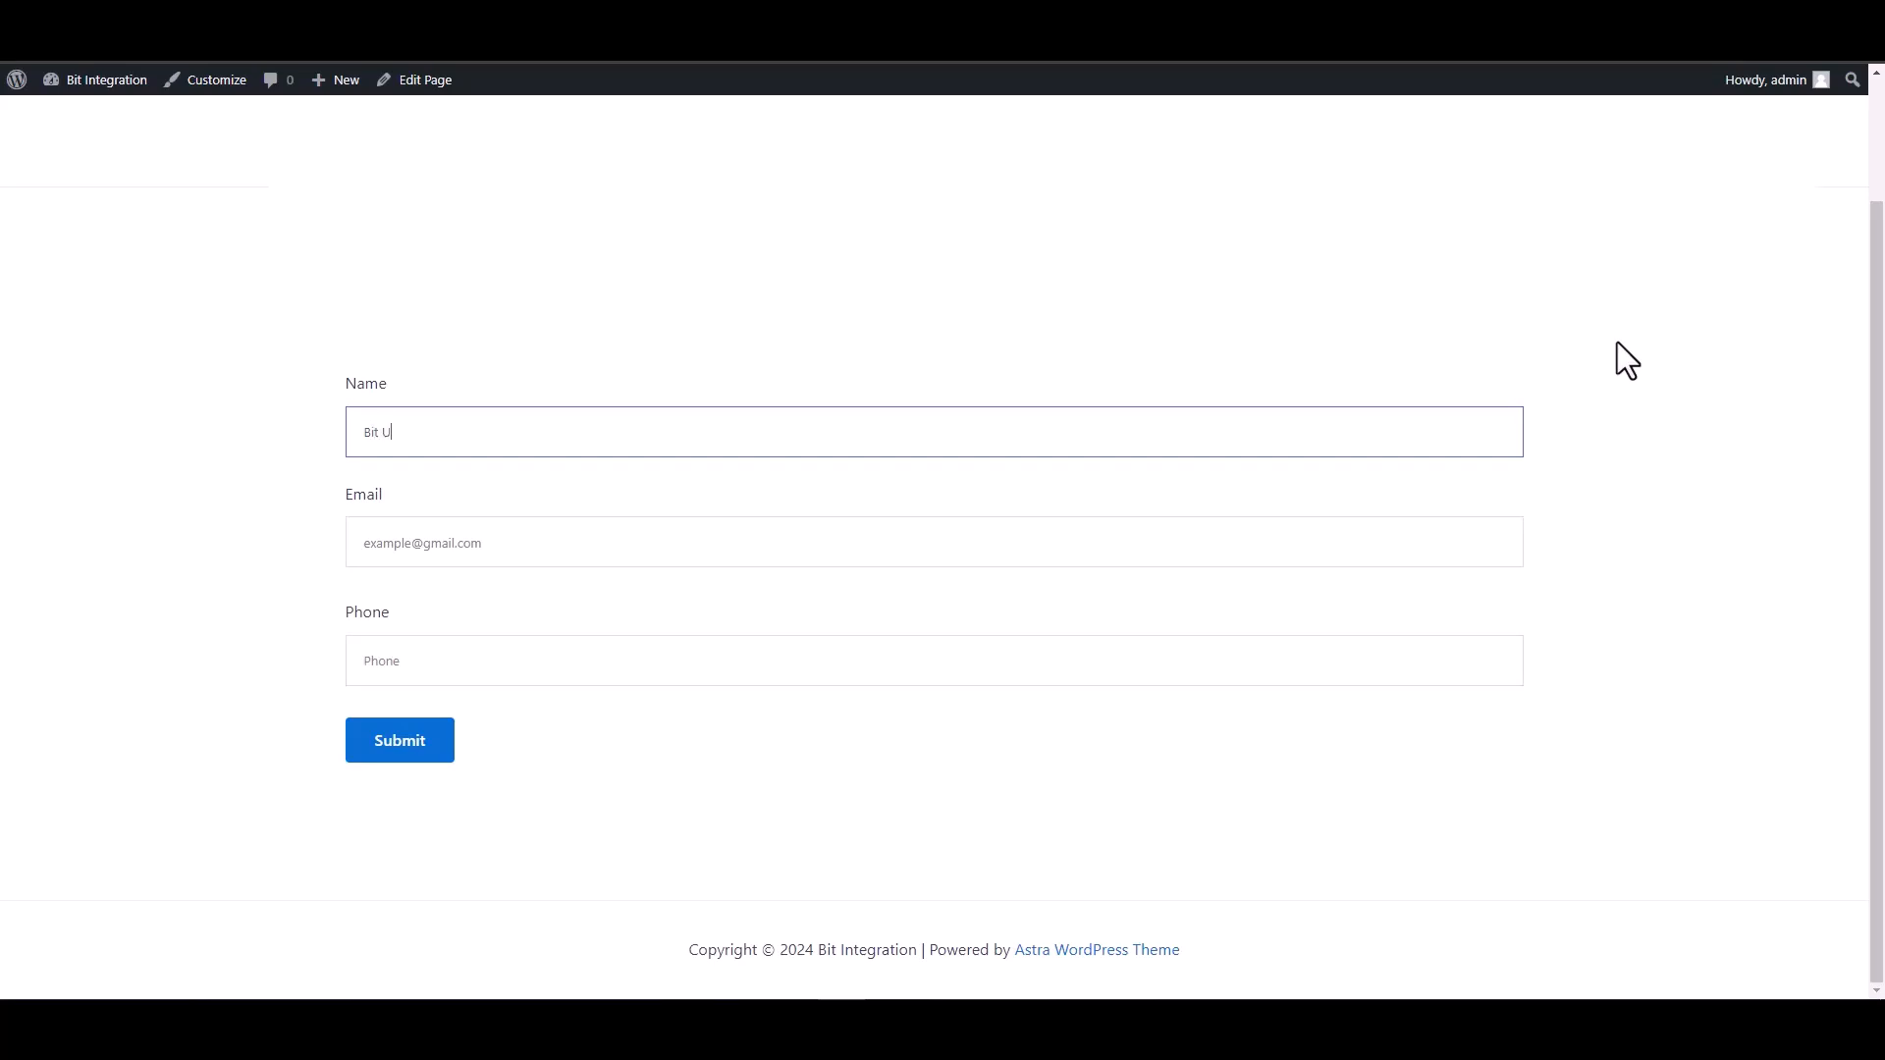
{"action": "type", "text": "t Integrations"}
Fill in a support e-mail address and a phone number, then submit the form
{"action": "left_click", "coordinate": [1481, 537]}
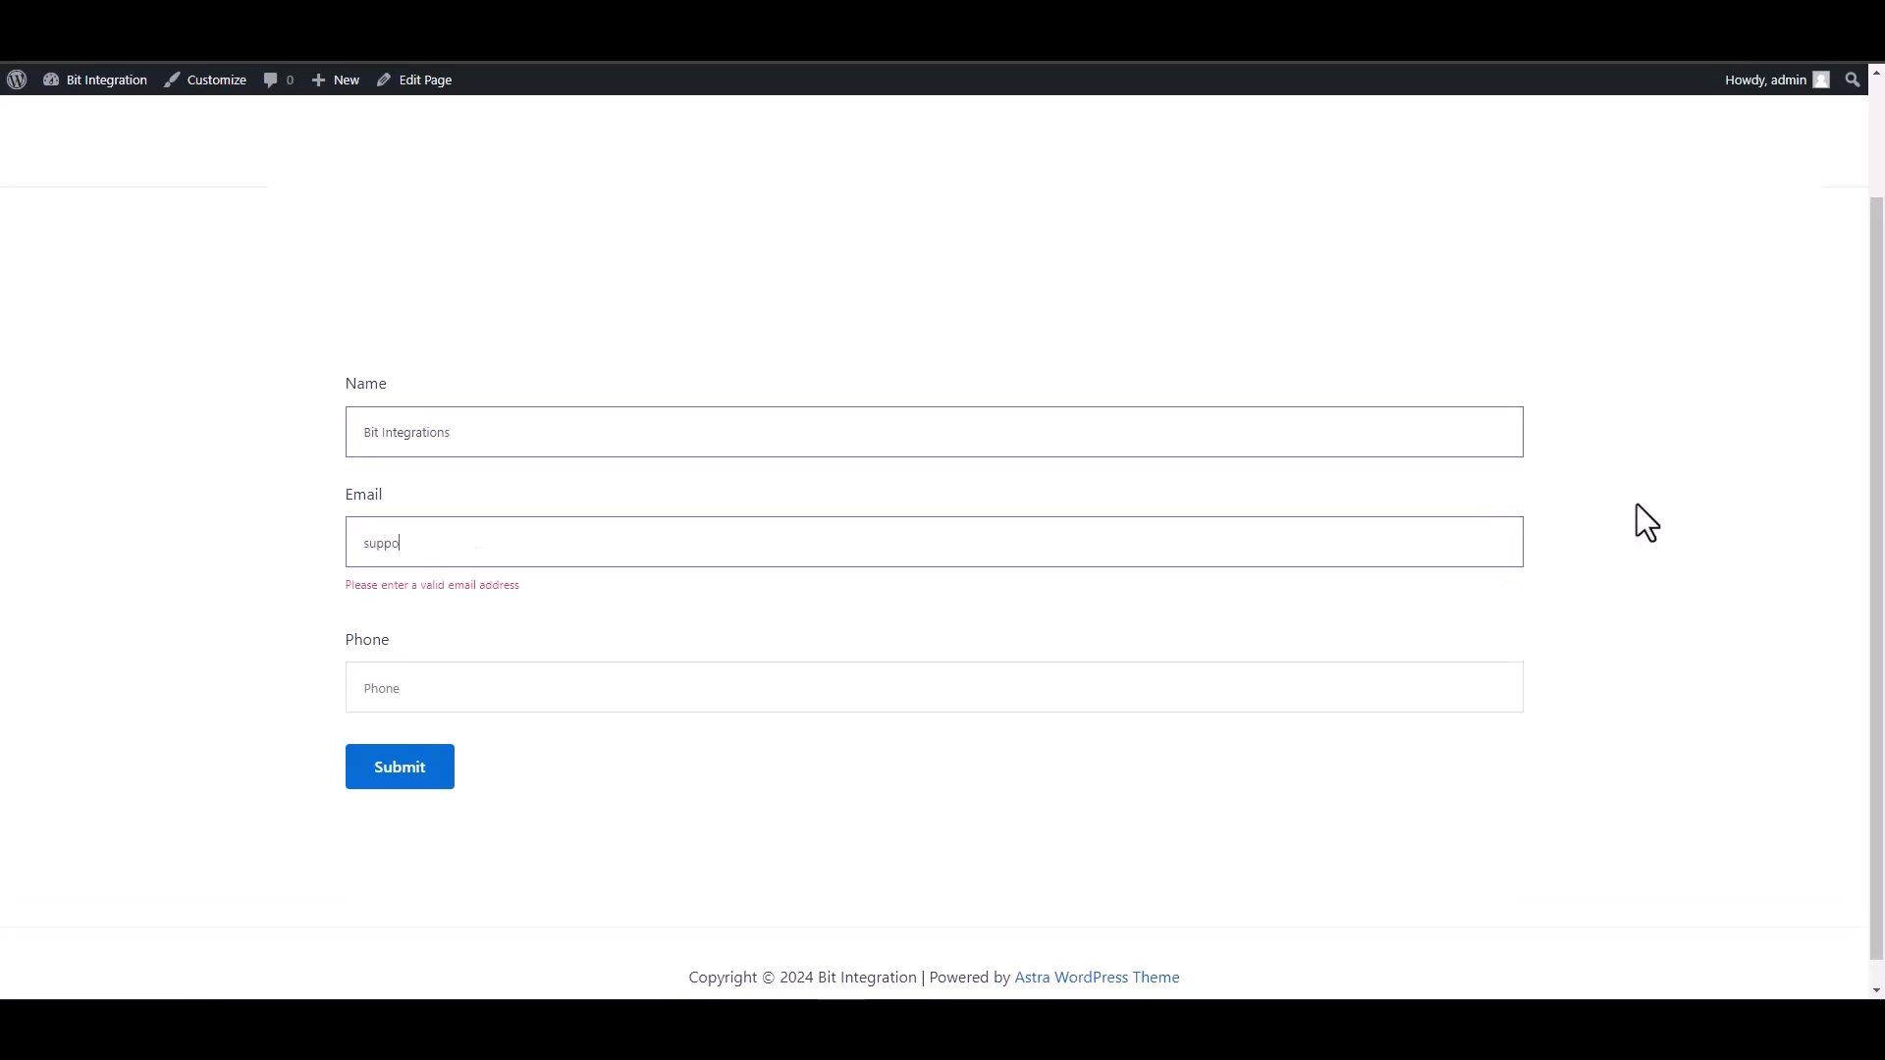
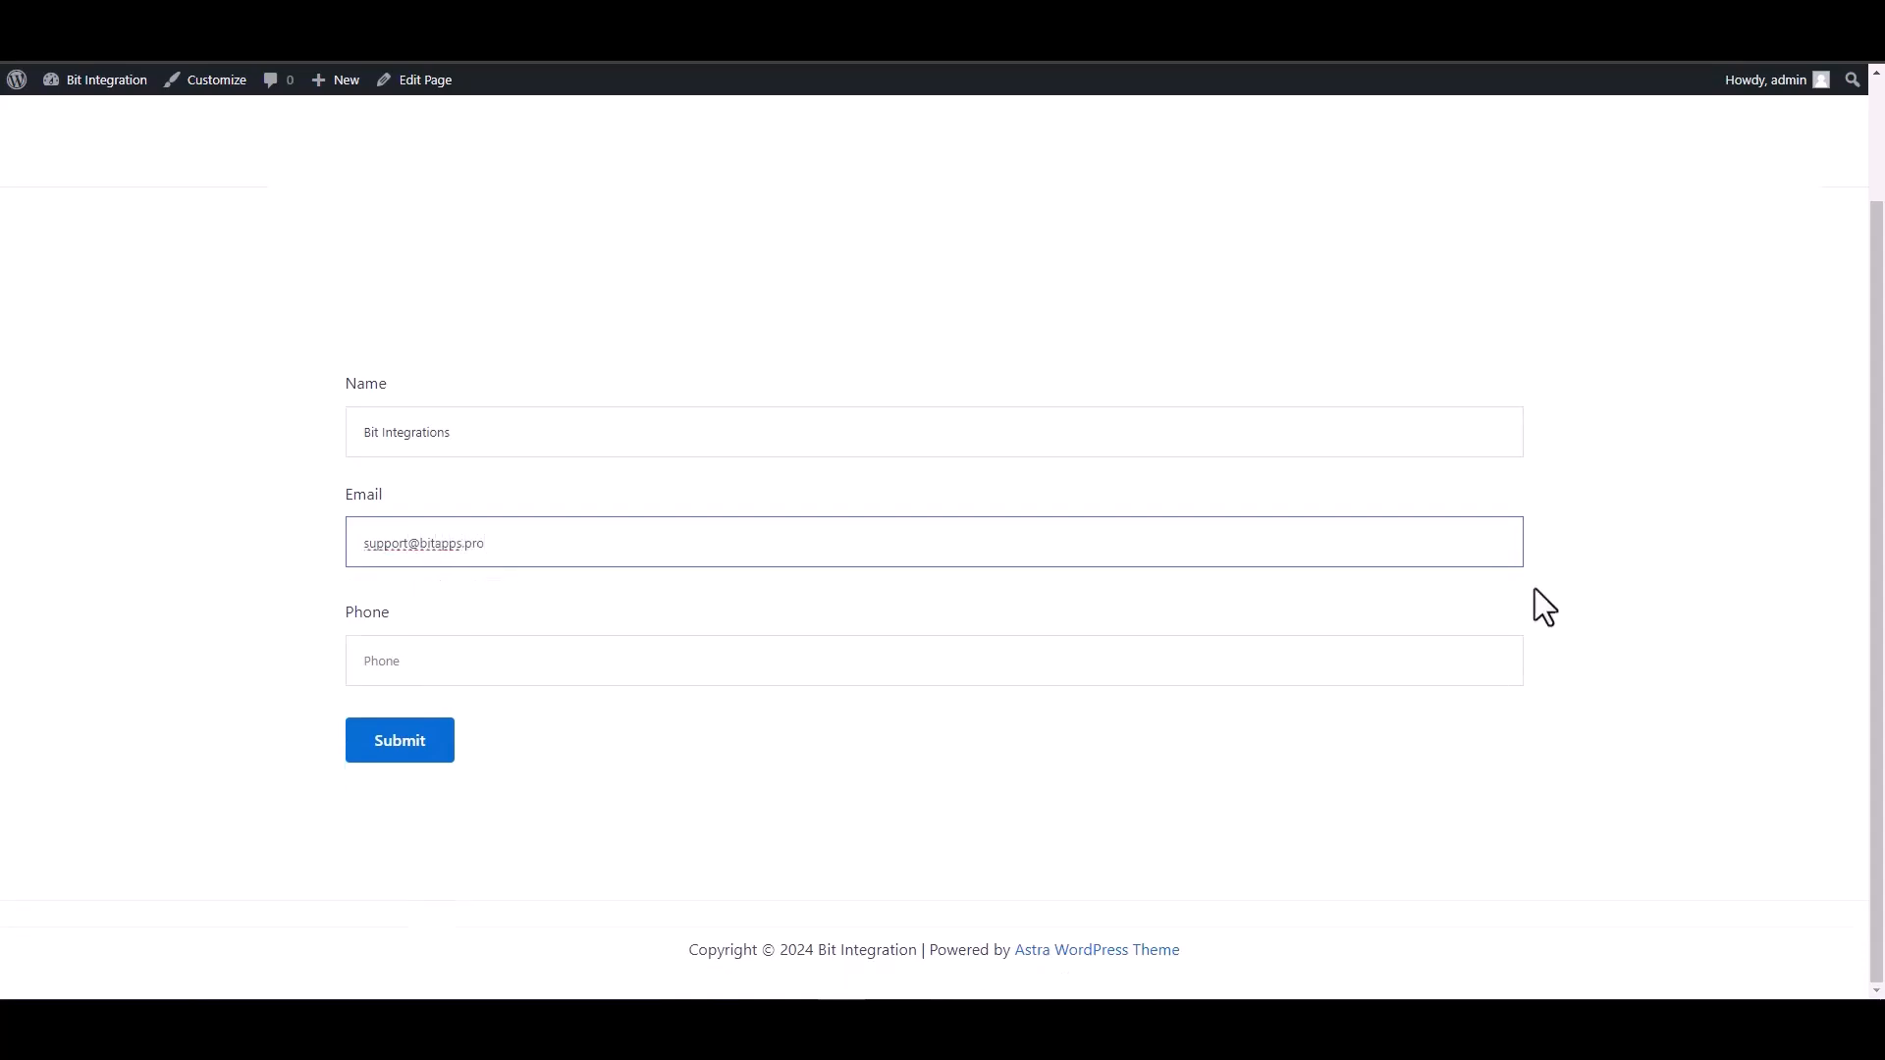
{"action": "left_click", "coordinate": [1421, 653]}
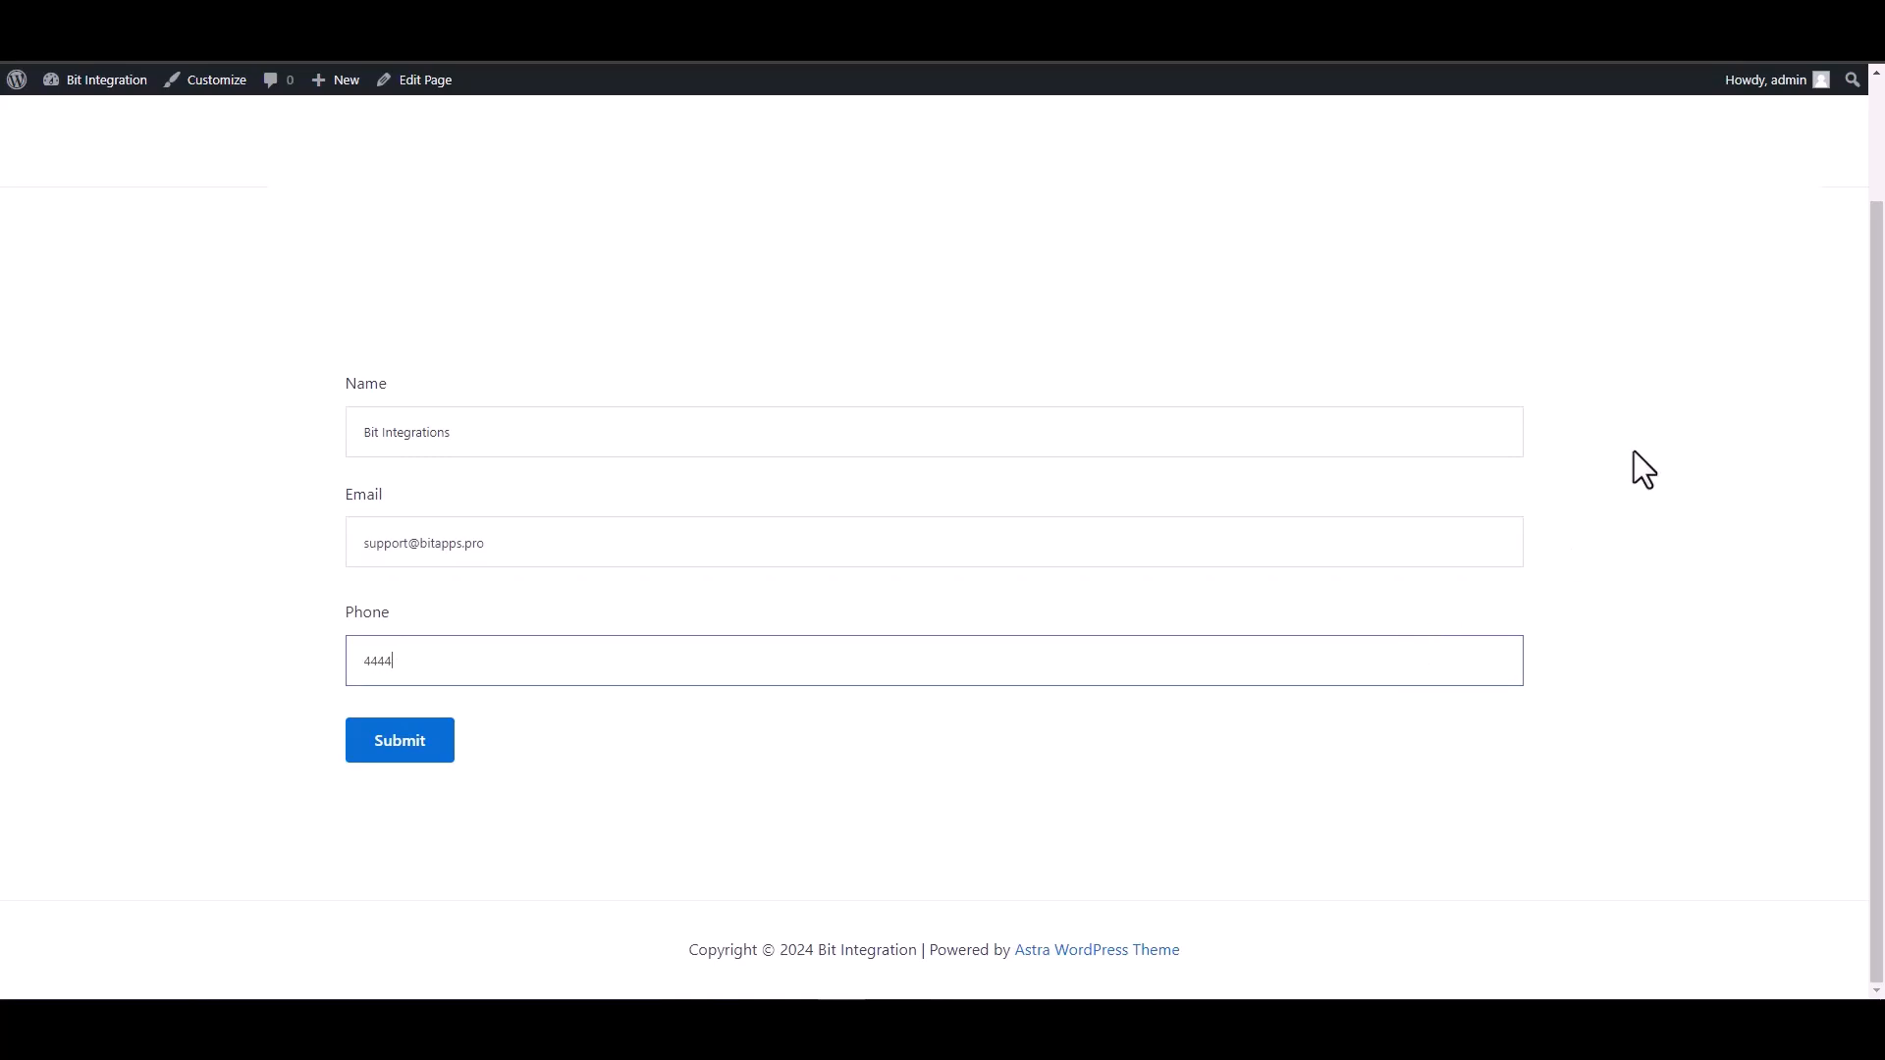
{"action": "left_click", "coordinate": [444, 756]}
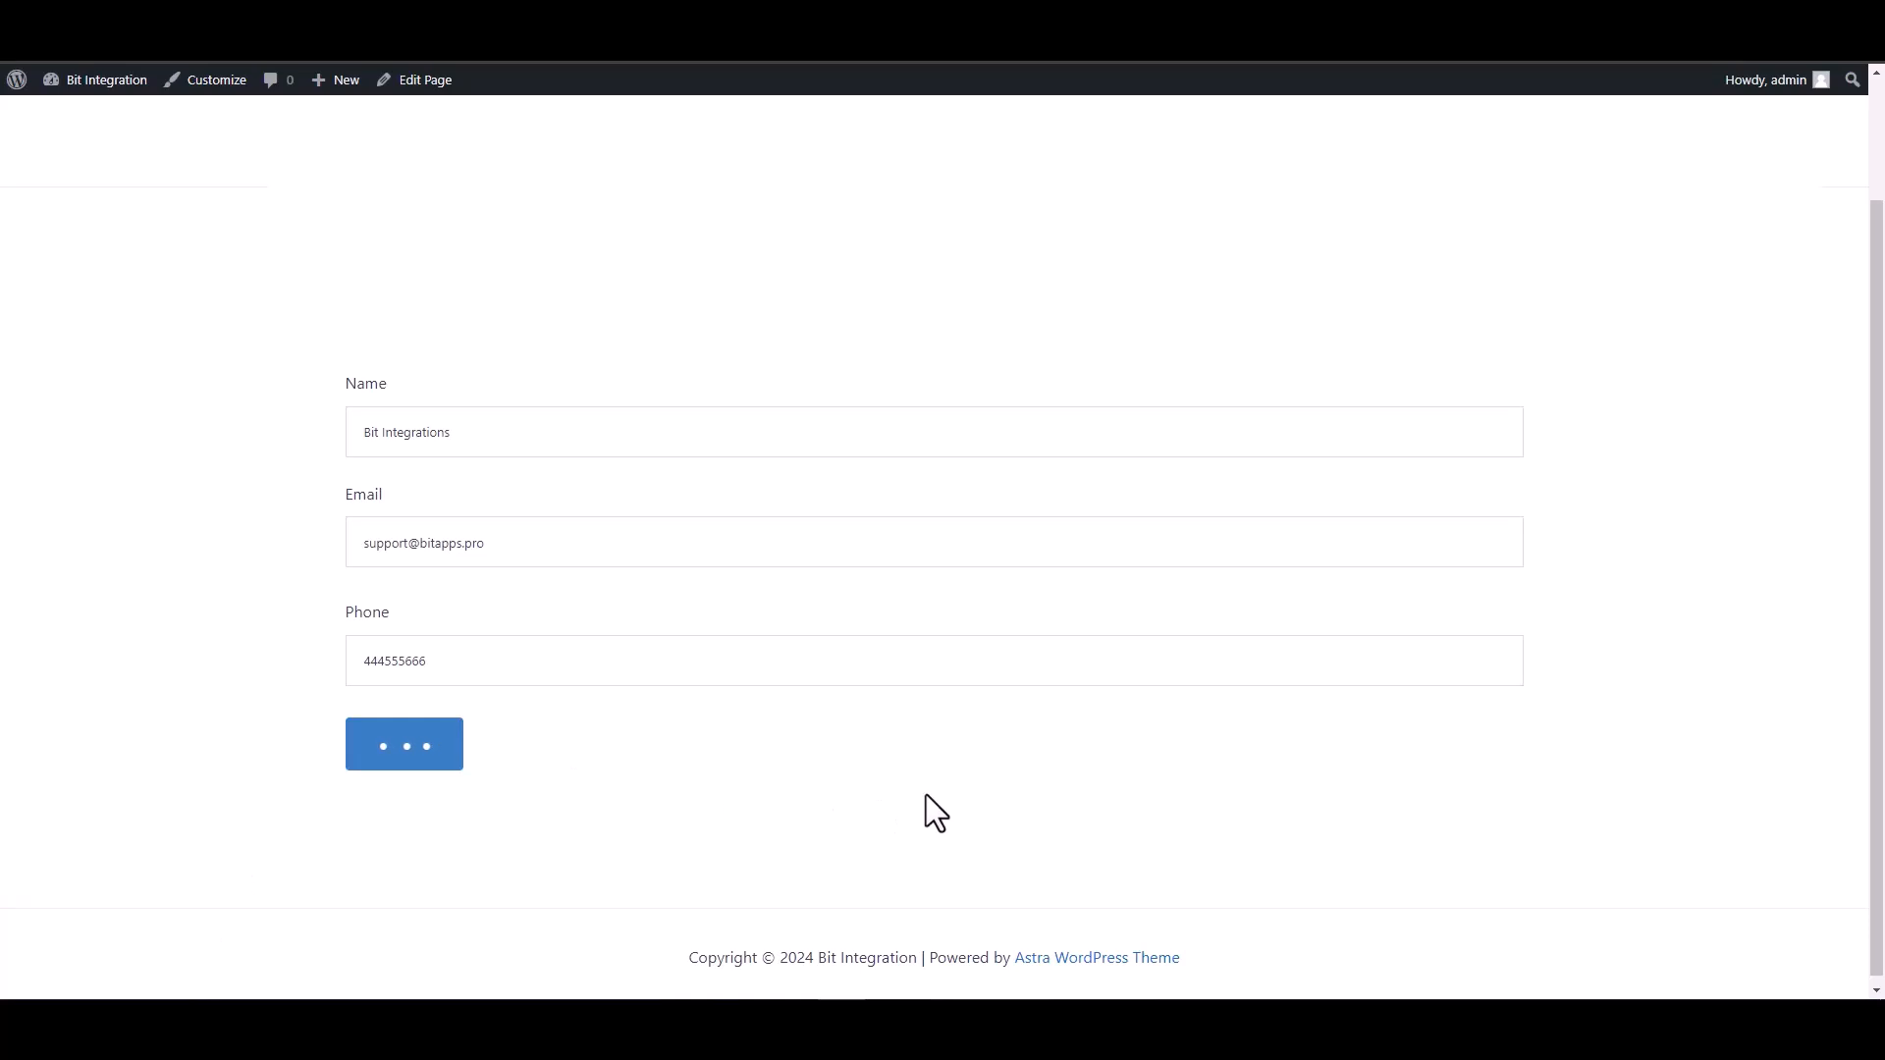
{"action": "left_click_drag", "start_coordinate": [570, 817], "coordinate": [261, 827]}
{"action": "left_click", "coordinate": [298, 803]}
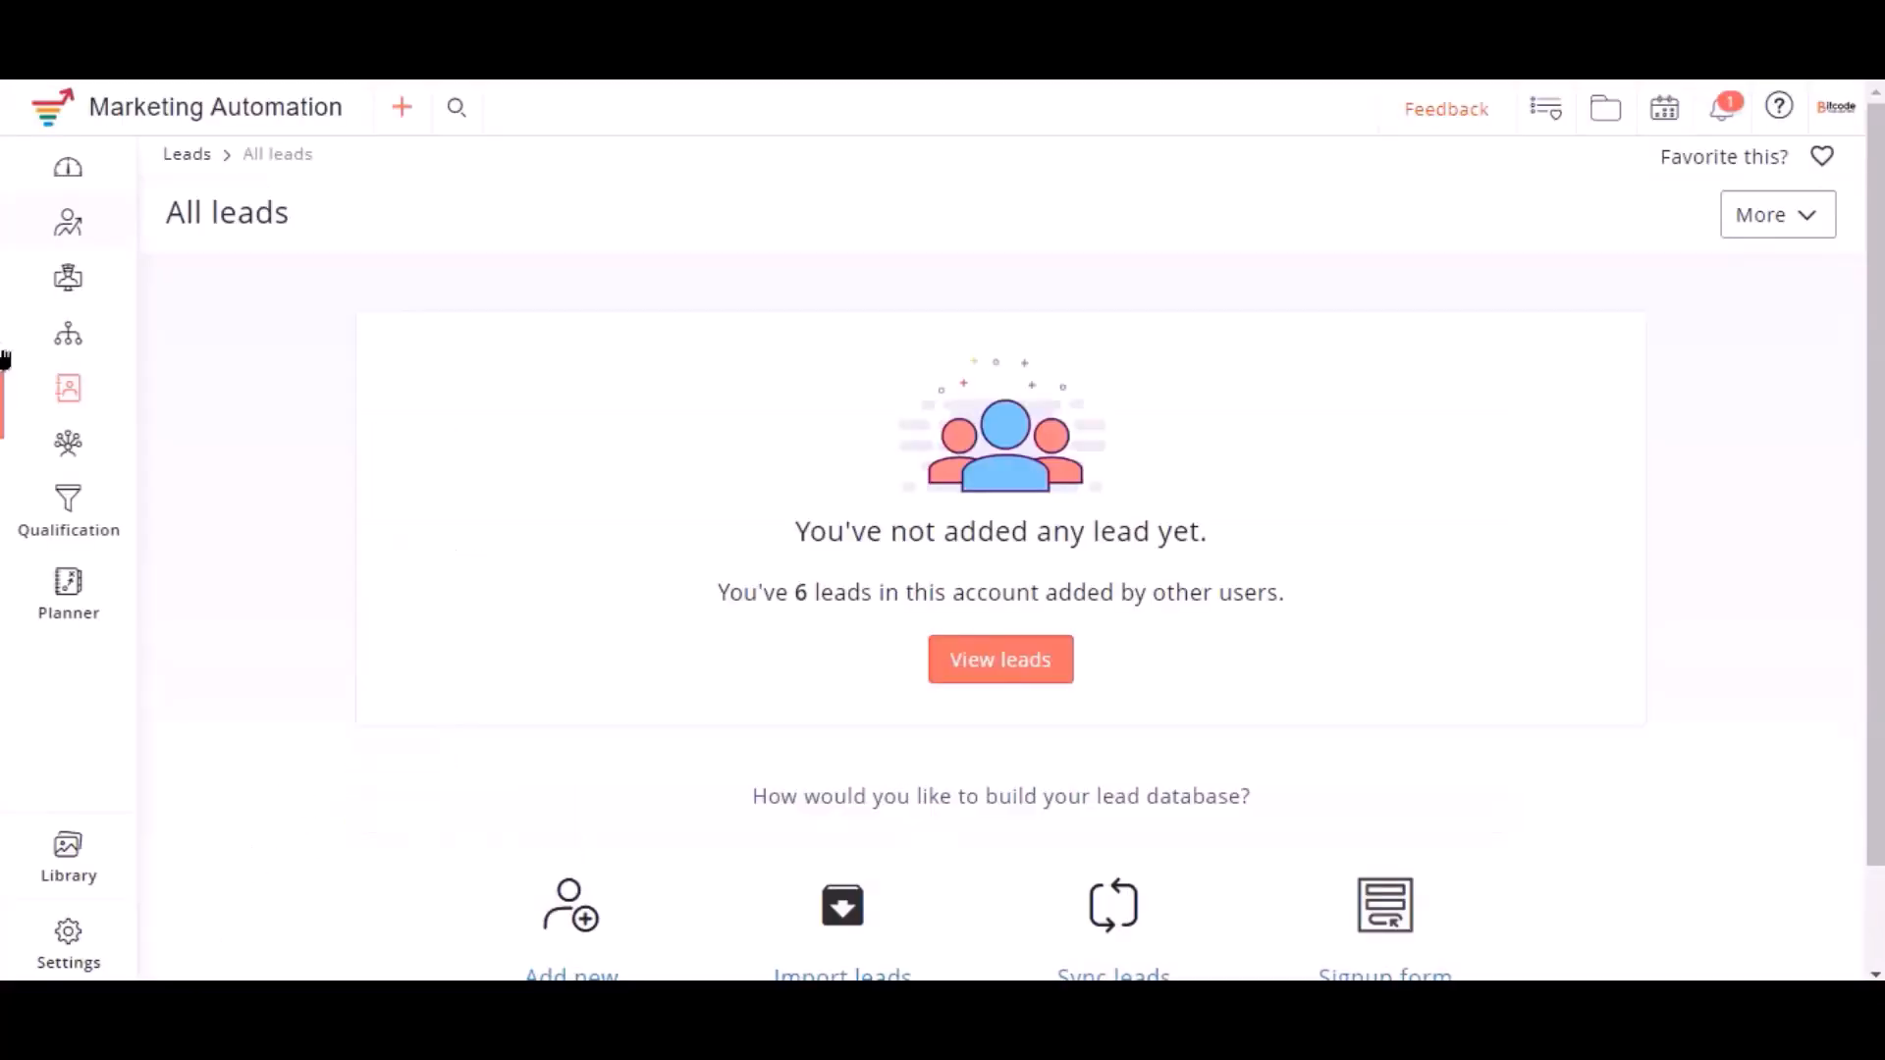
Open the Bit Integrations list under Manage lists and view its leads
{"action": "mouse_move", "coordinate": [68, 397]}
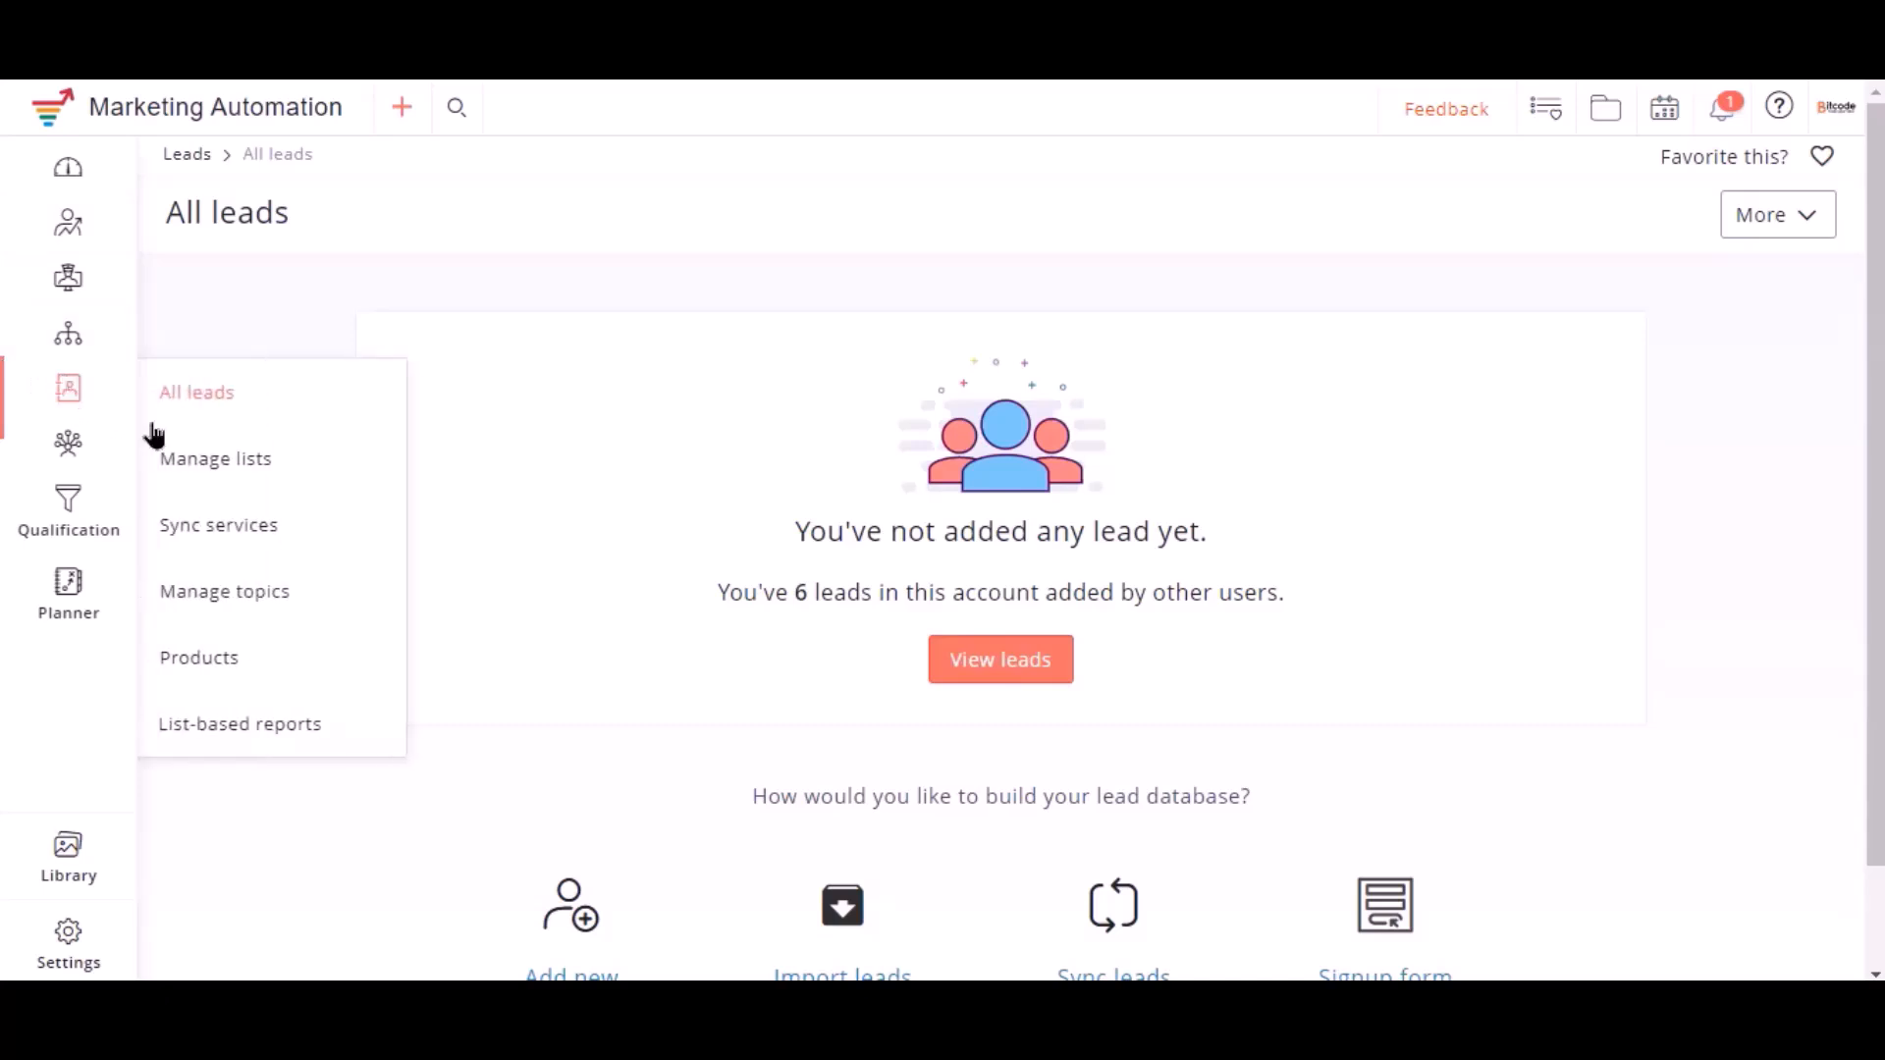
{"action": "left_click", "coordinate": [214, 460]}
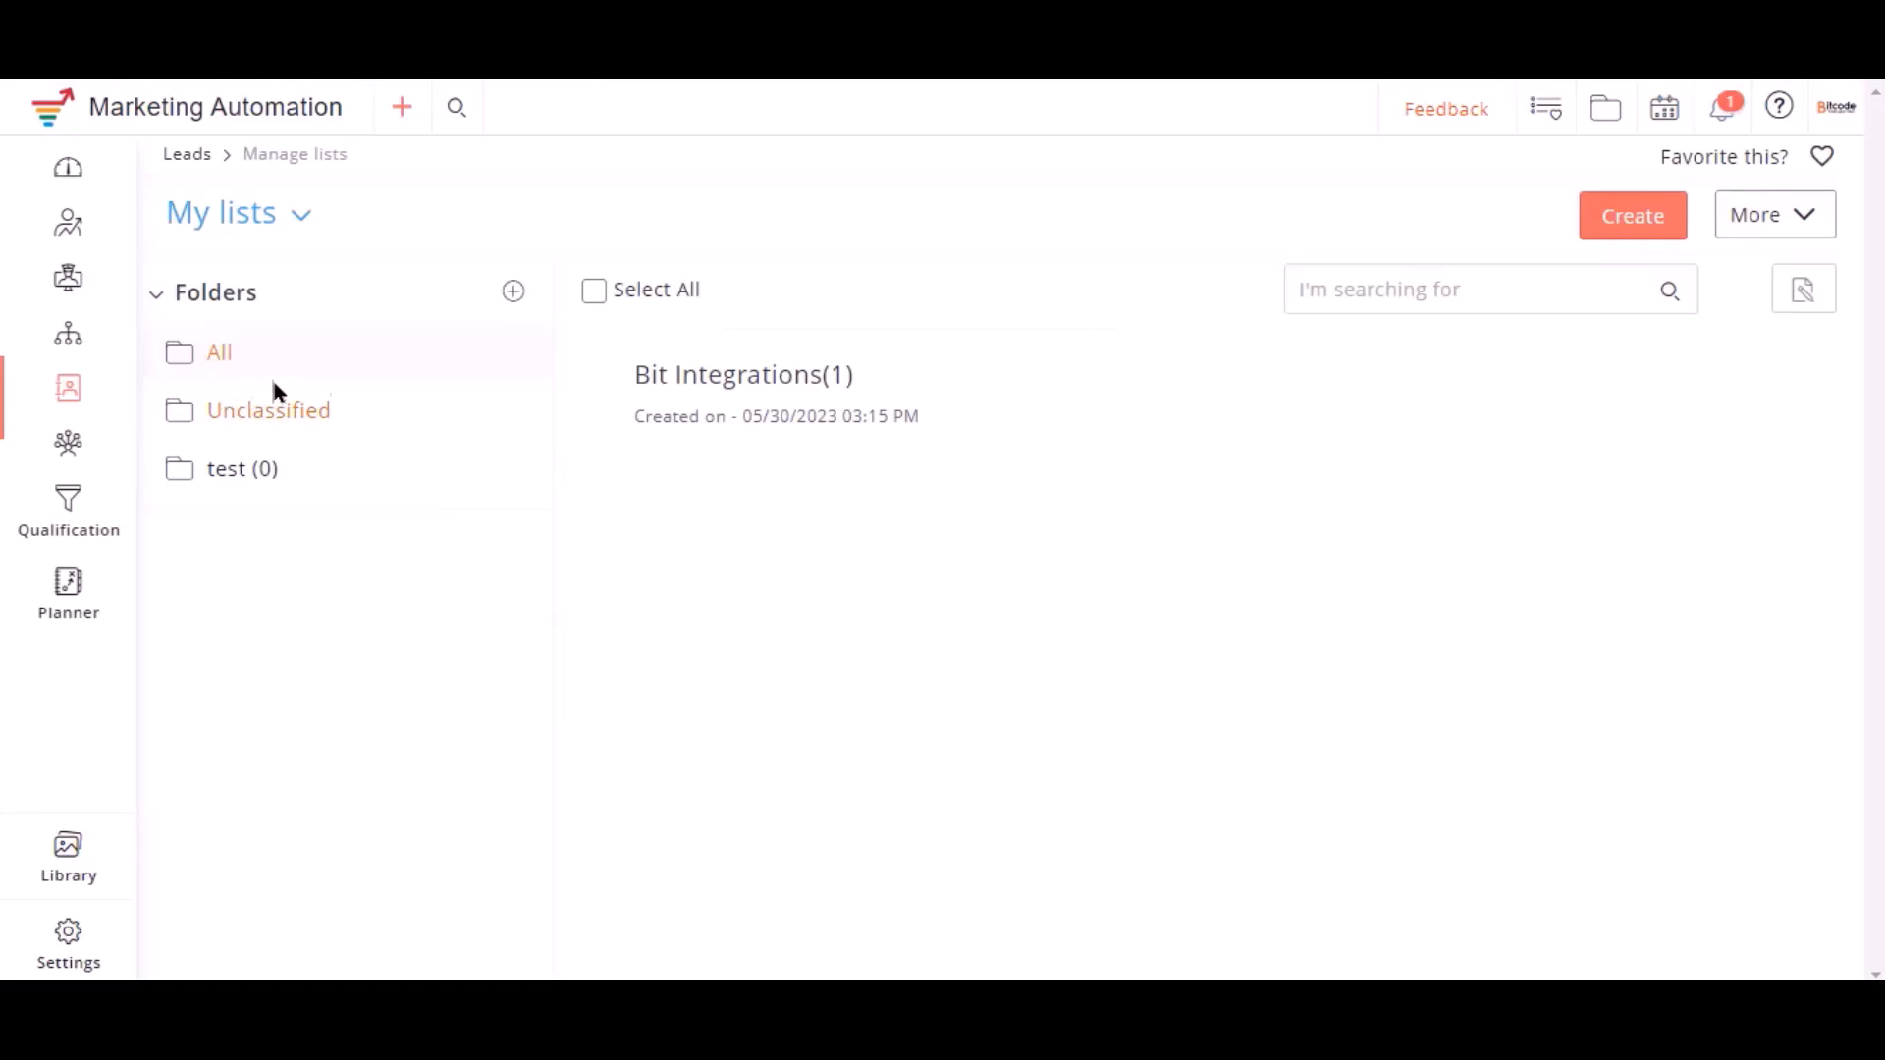
{"action": "left_click", "coordinate": [759, 384]}
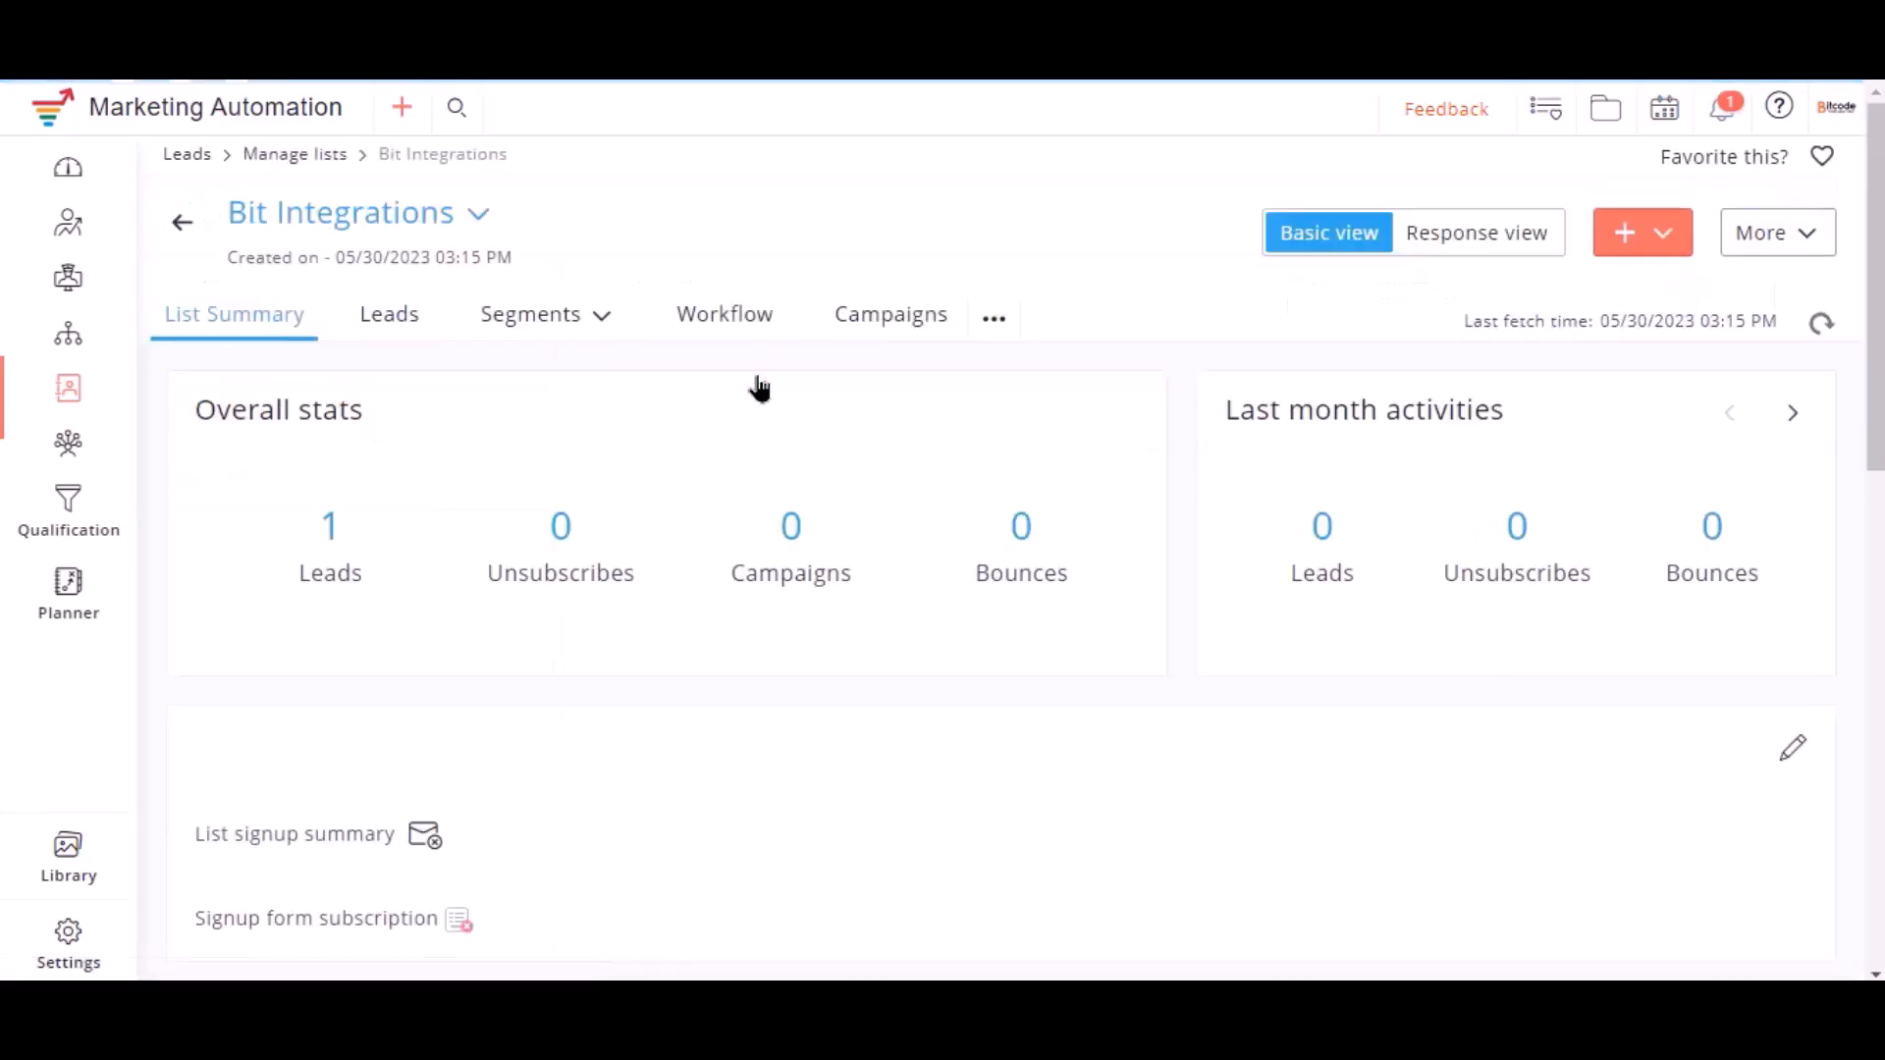
{"action": "left_click", "coordinate": [390, 317]}
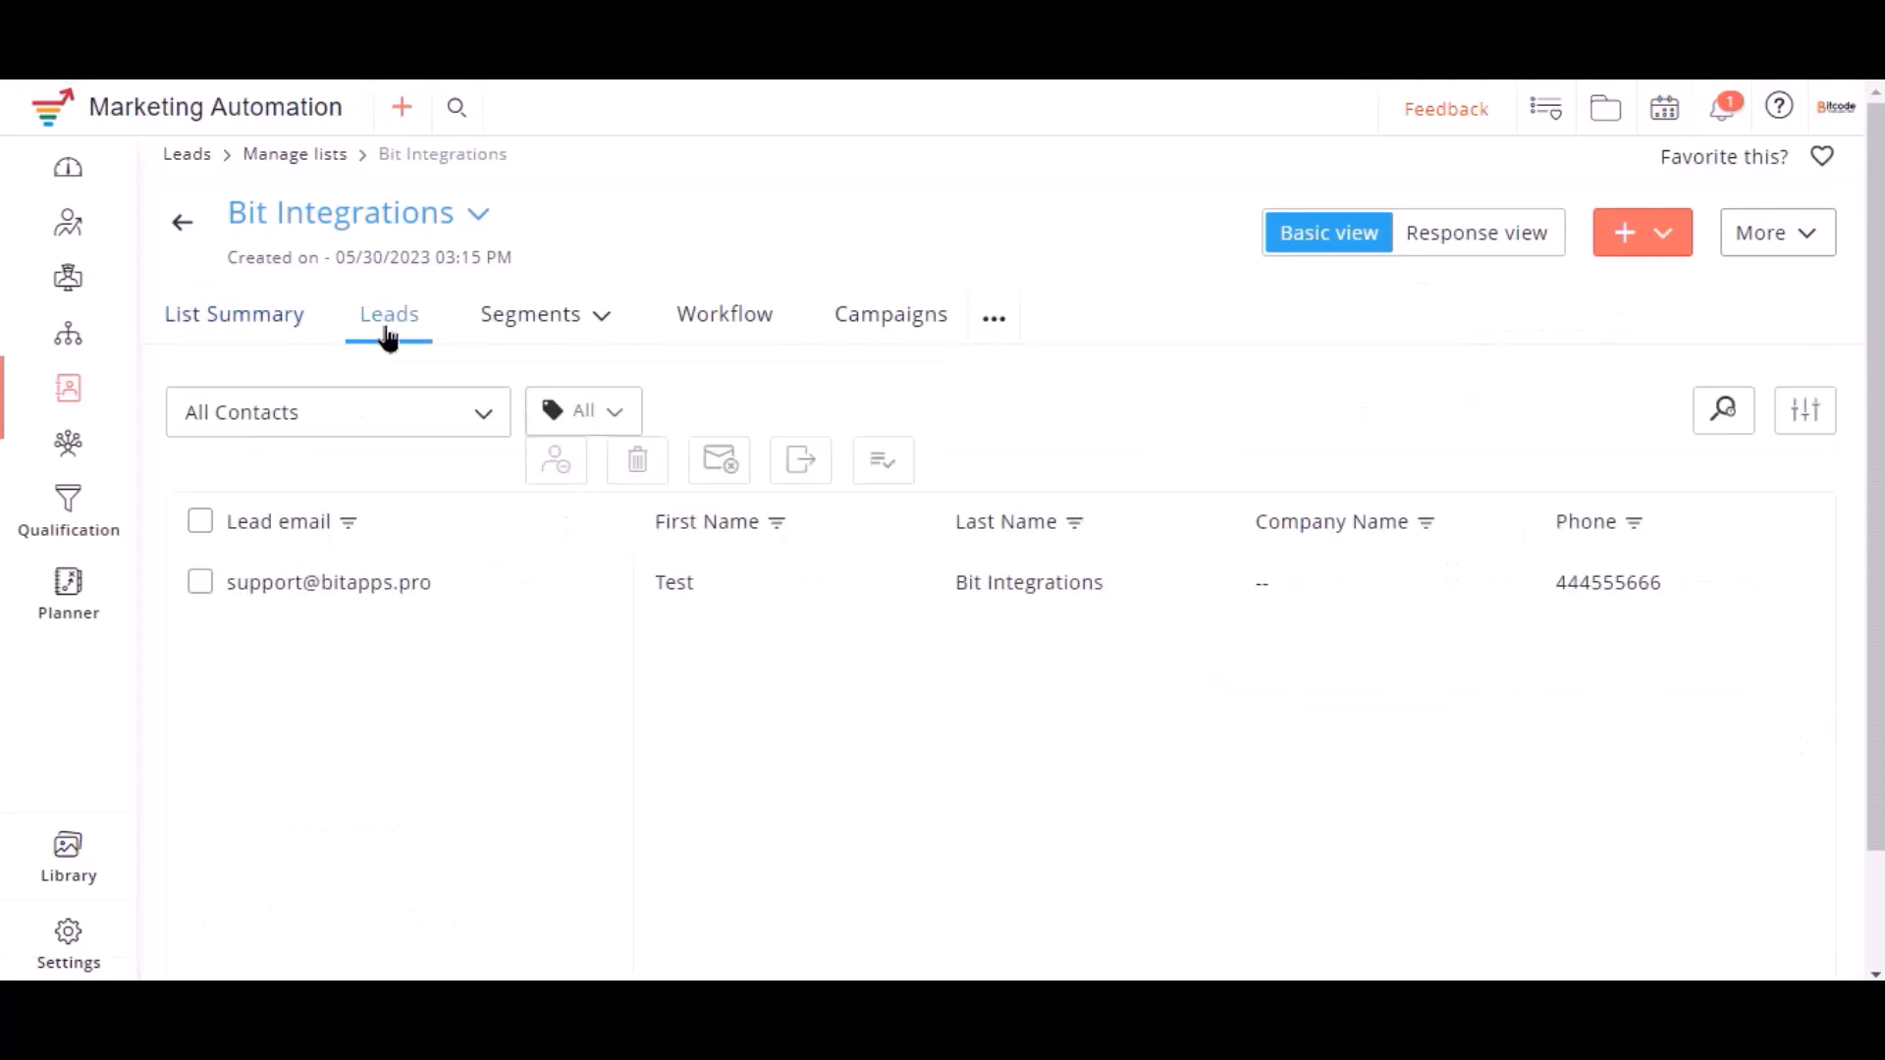